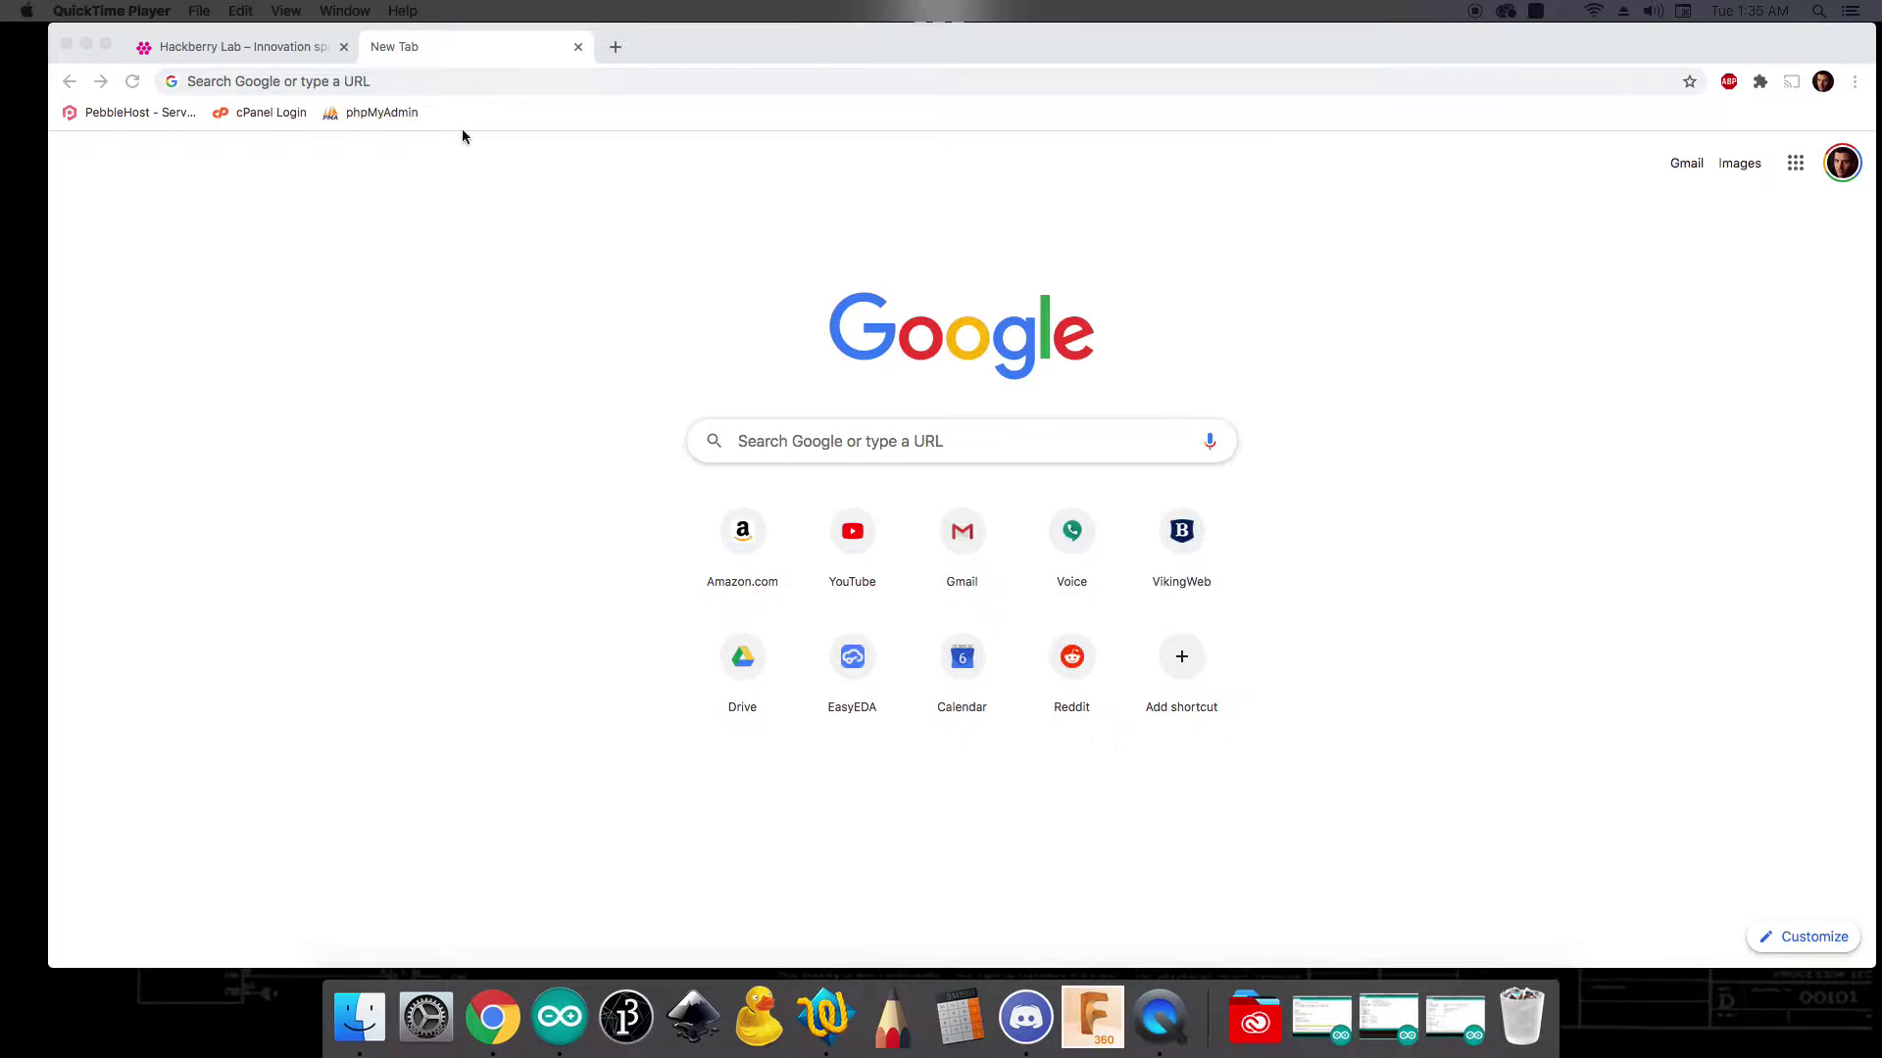
- Load the Ultimaker Cura 4.6.1 GitHub release page and scroll down to its Assets list
left_click(463, 82)
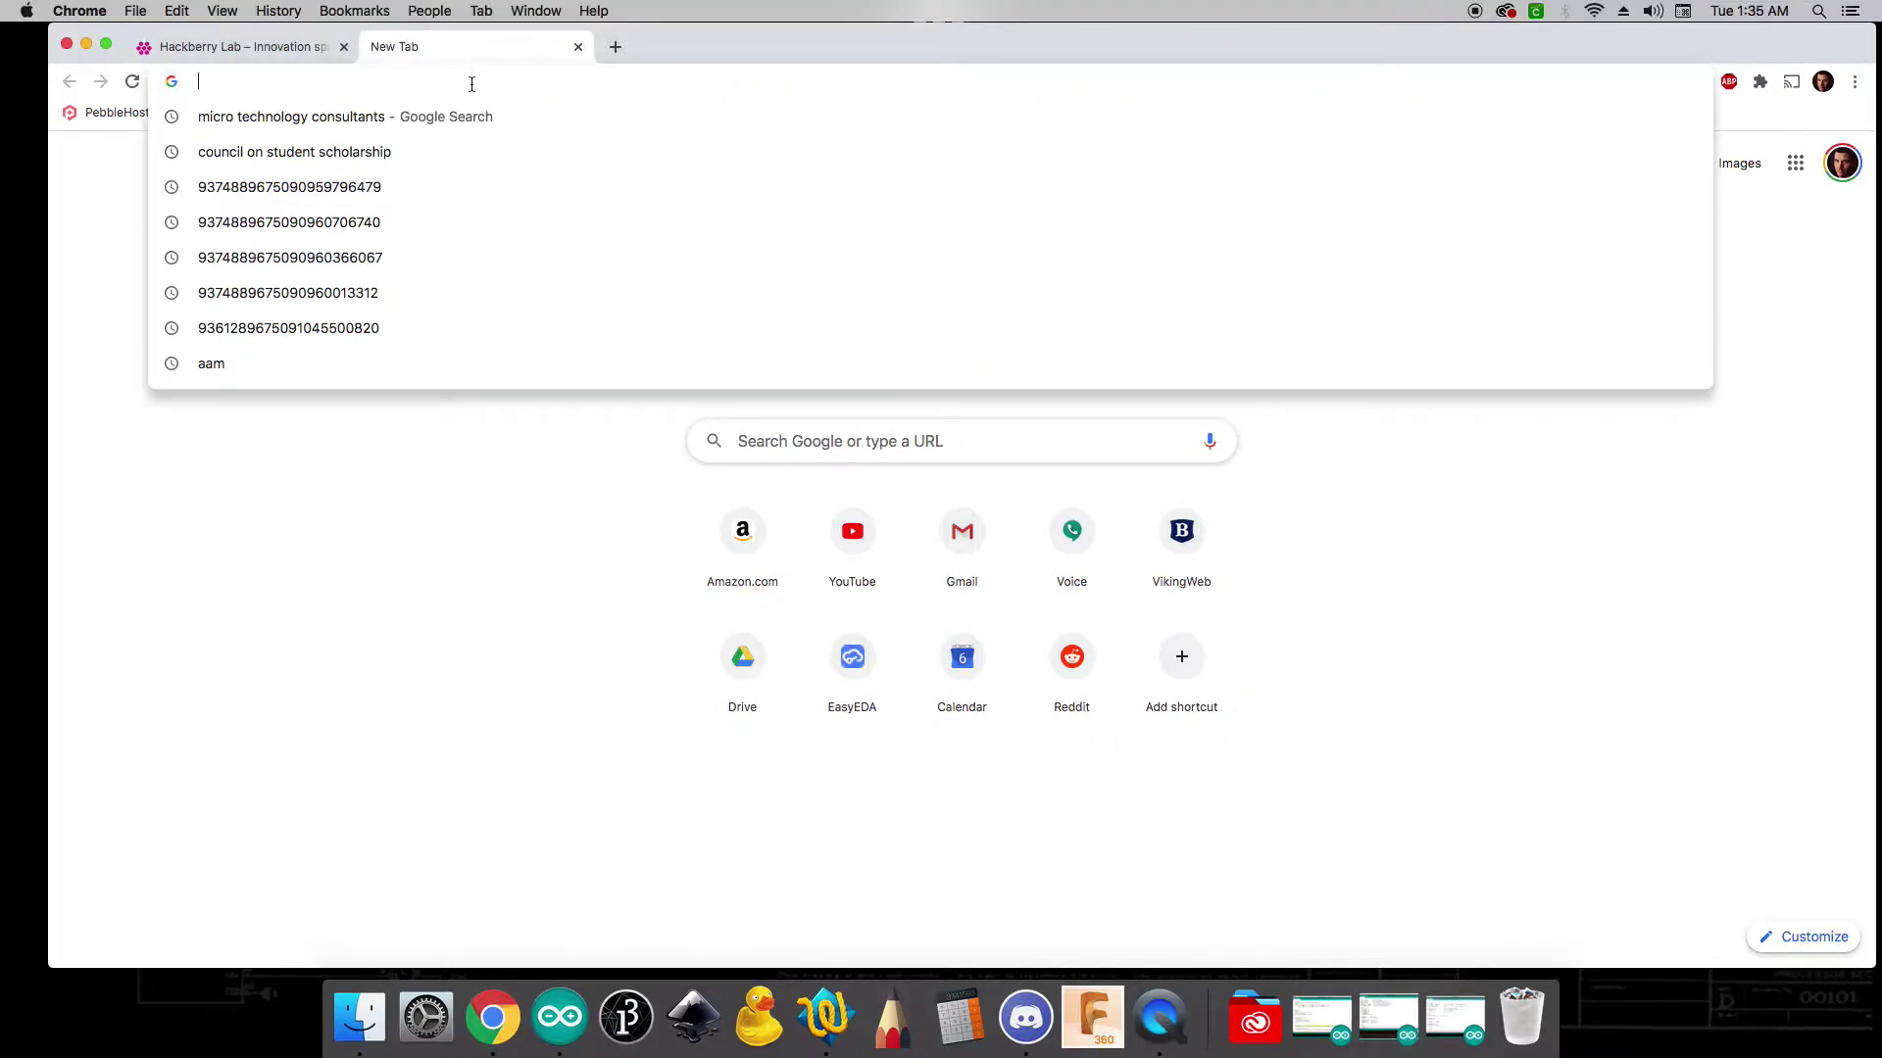
type("https://github.com/Ultimaker/Cura/releases/tag/4.6.1")
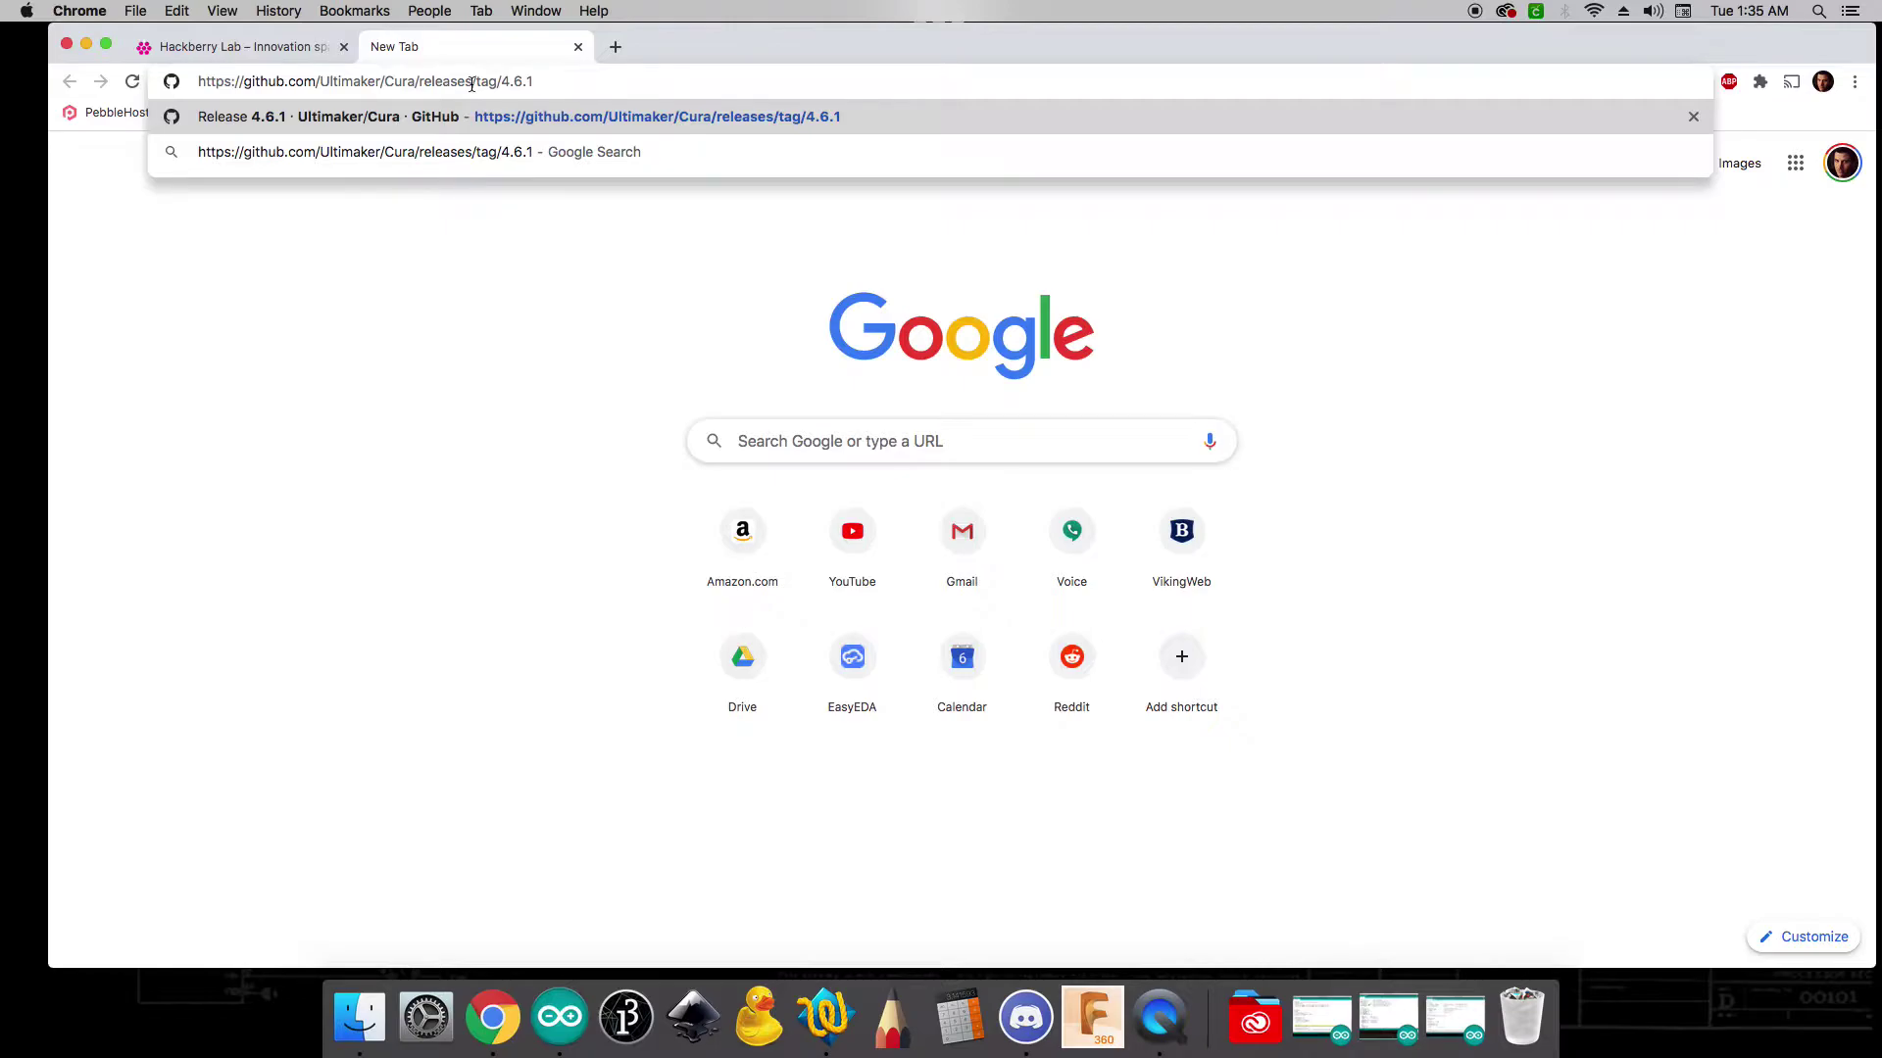
key("Return")
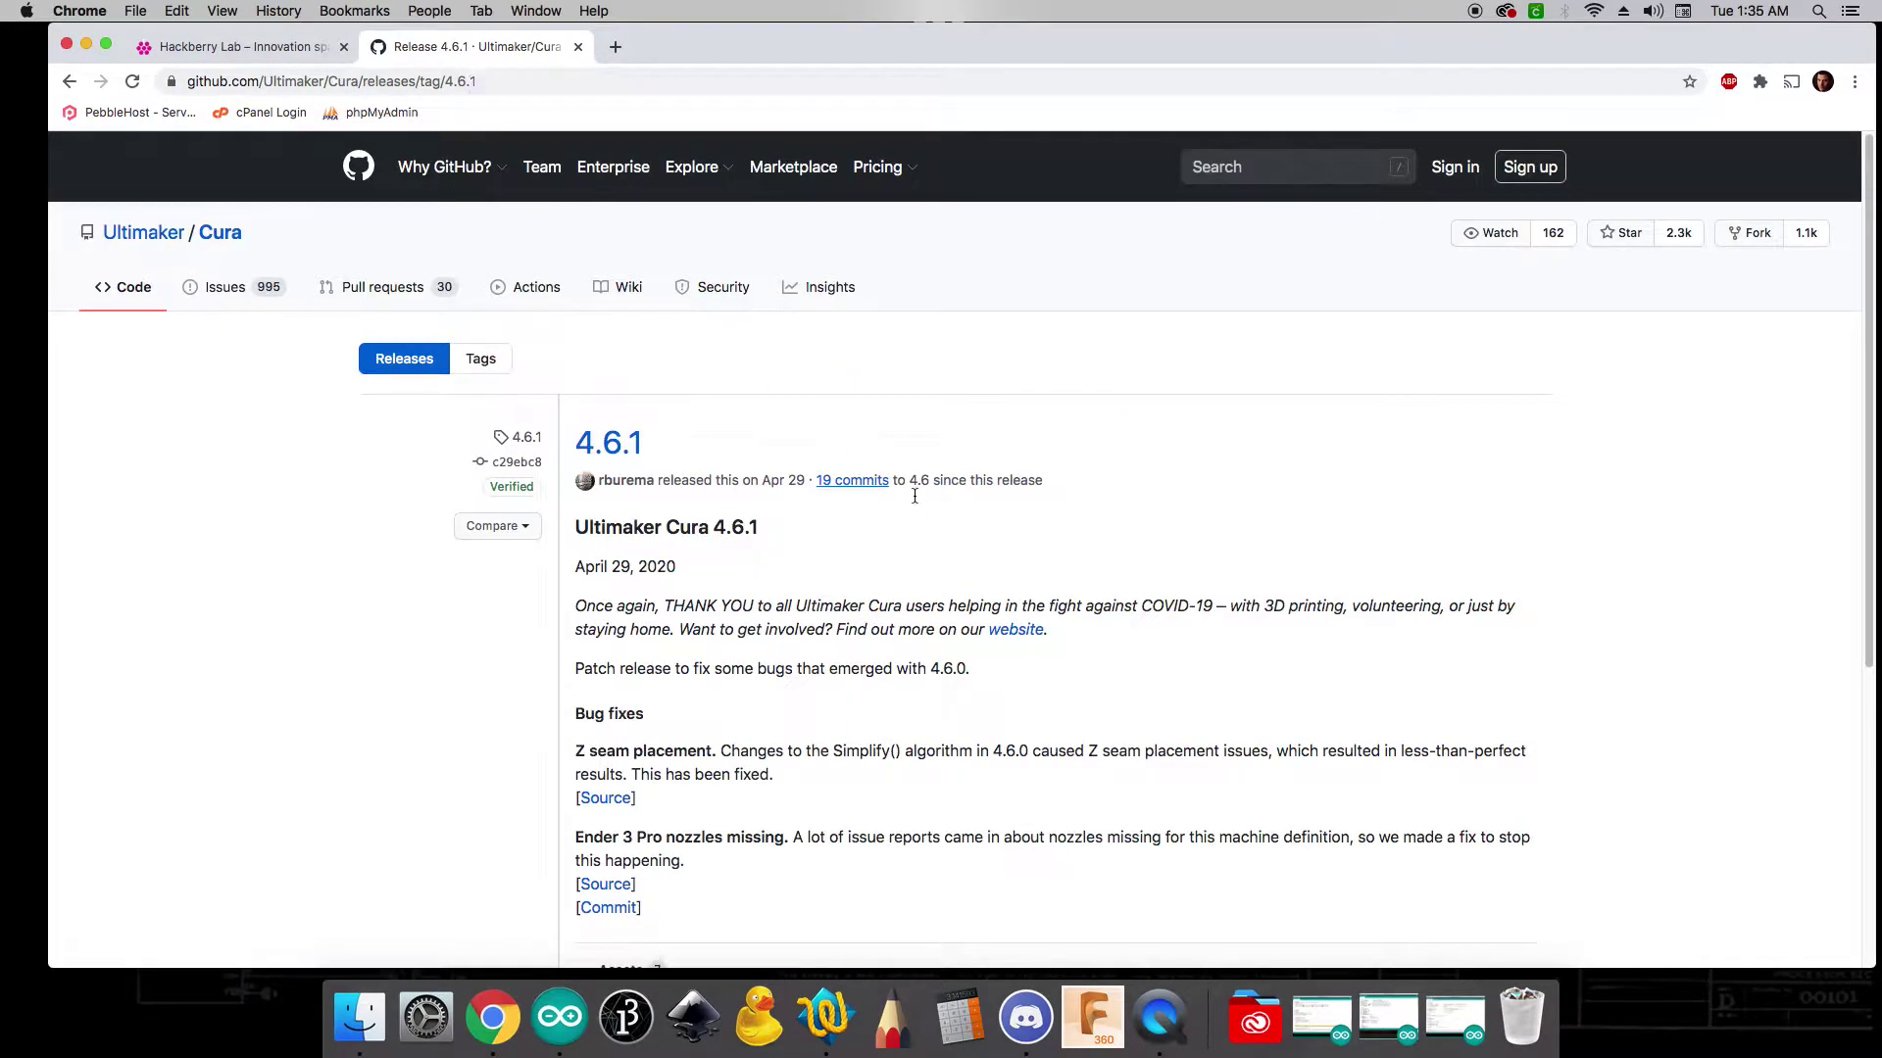
scroll(631, 459, "down", 3)
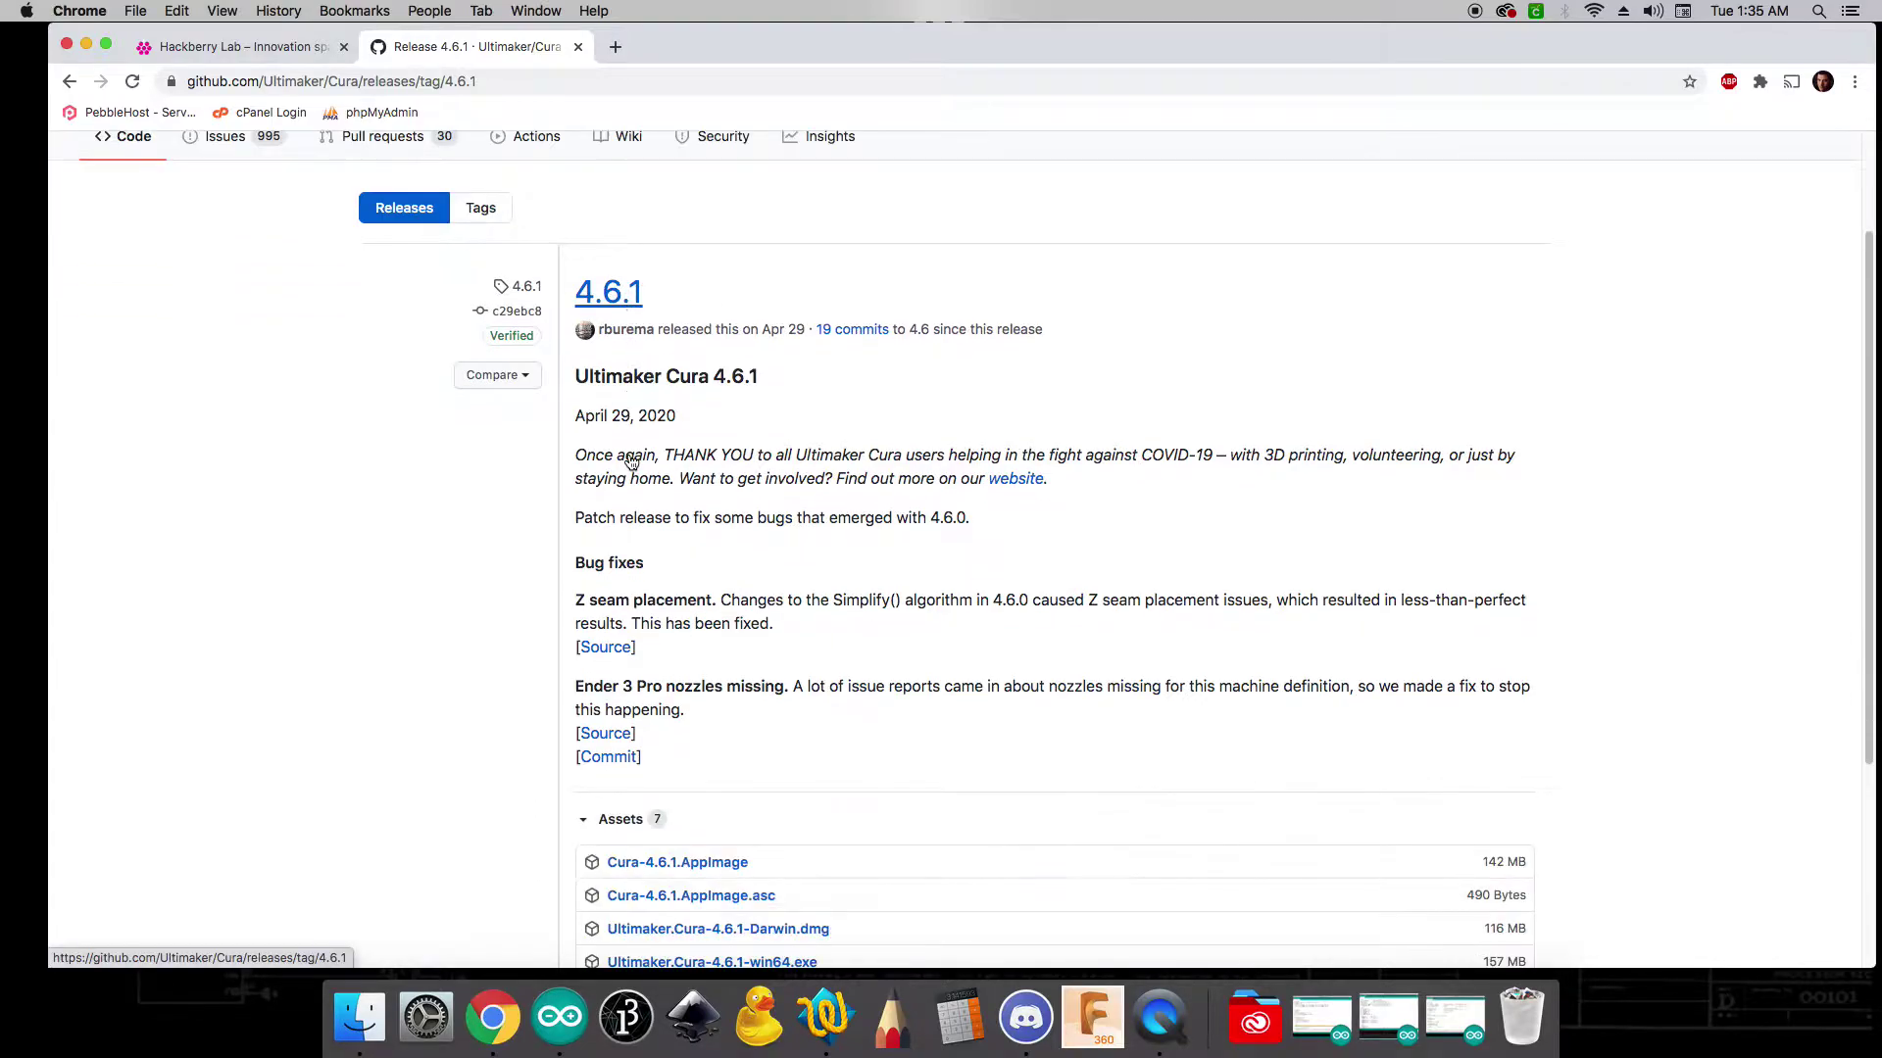
scroll(631, 460, "down", 5)
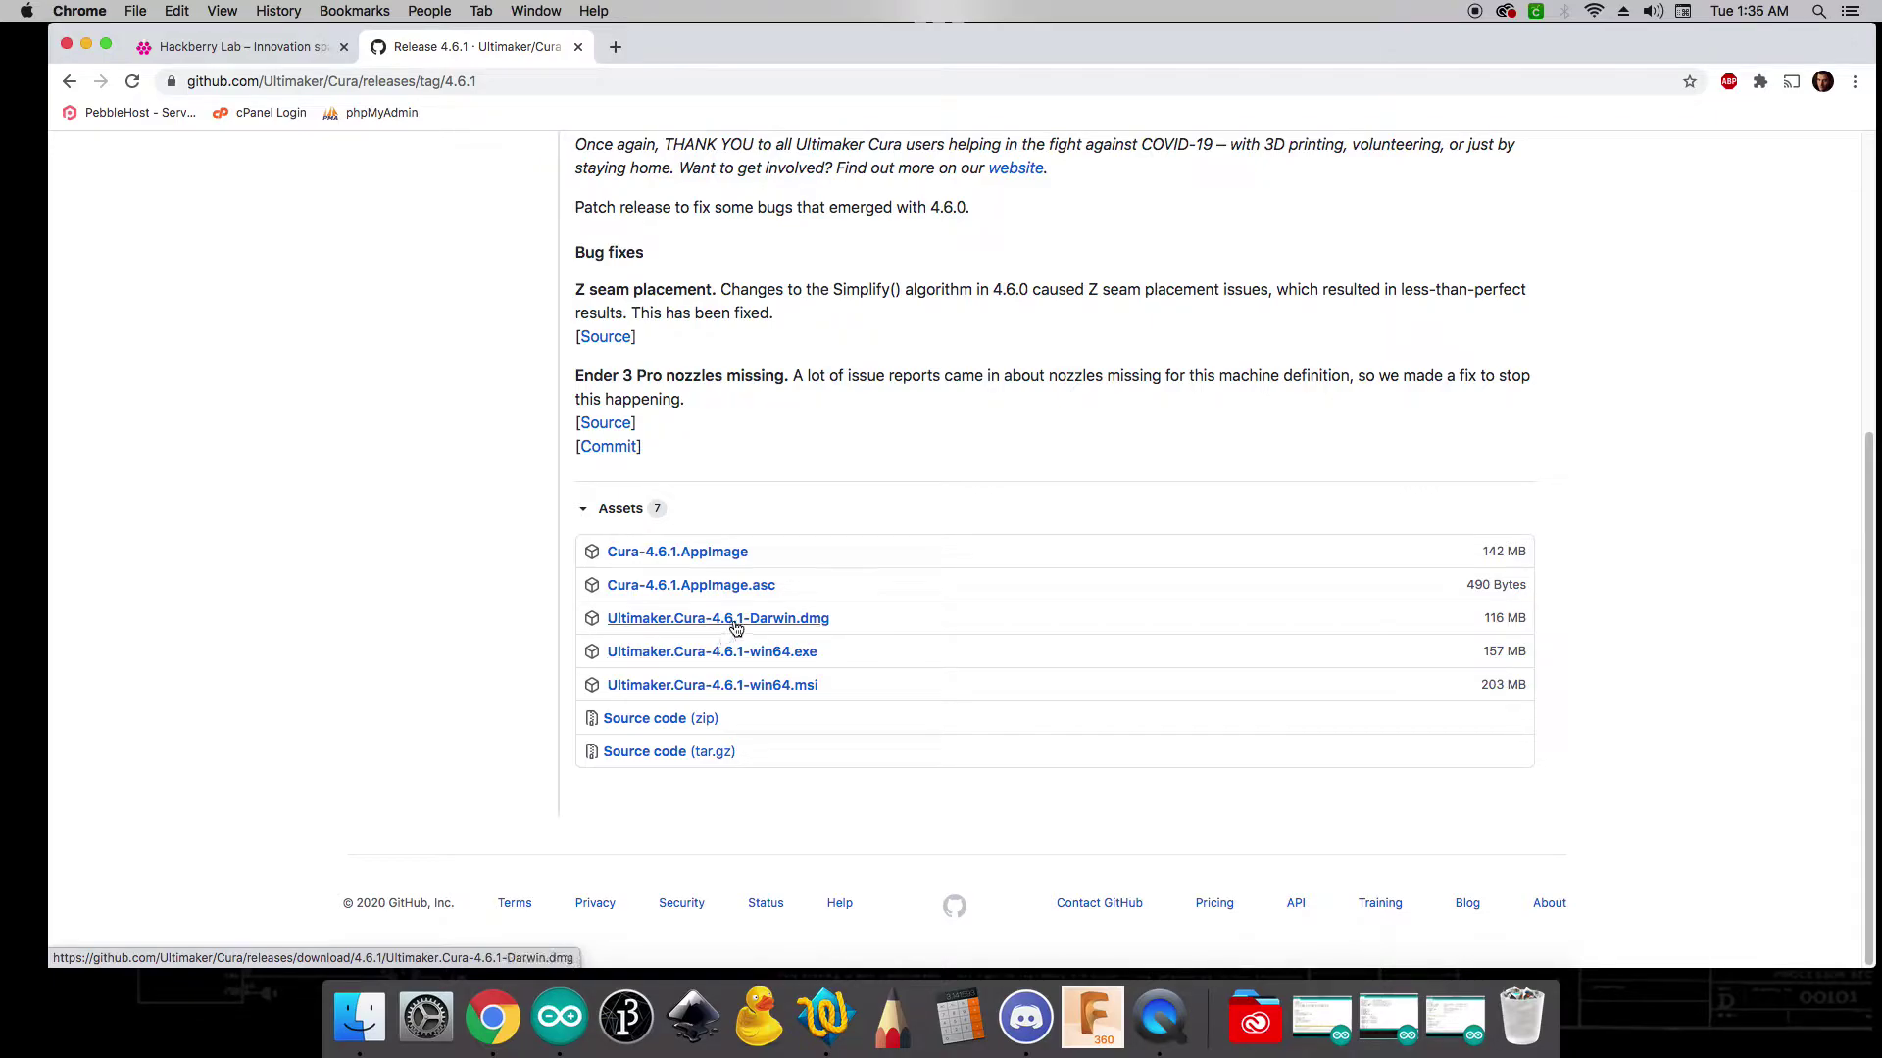
- Download Ultimaker.Cura-4.6.1-Darwin.dmg and mount the finished disk image
left_click(753, 620)
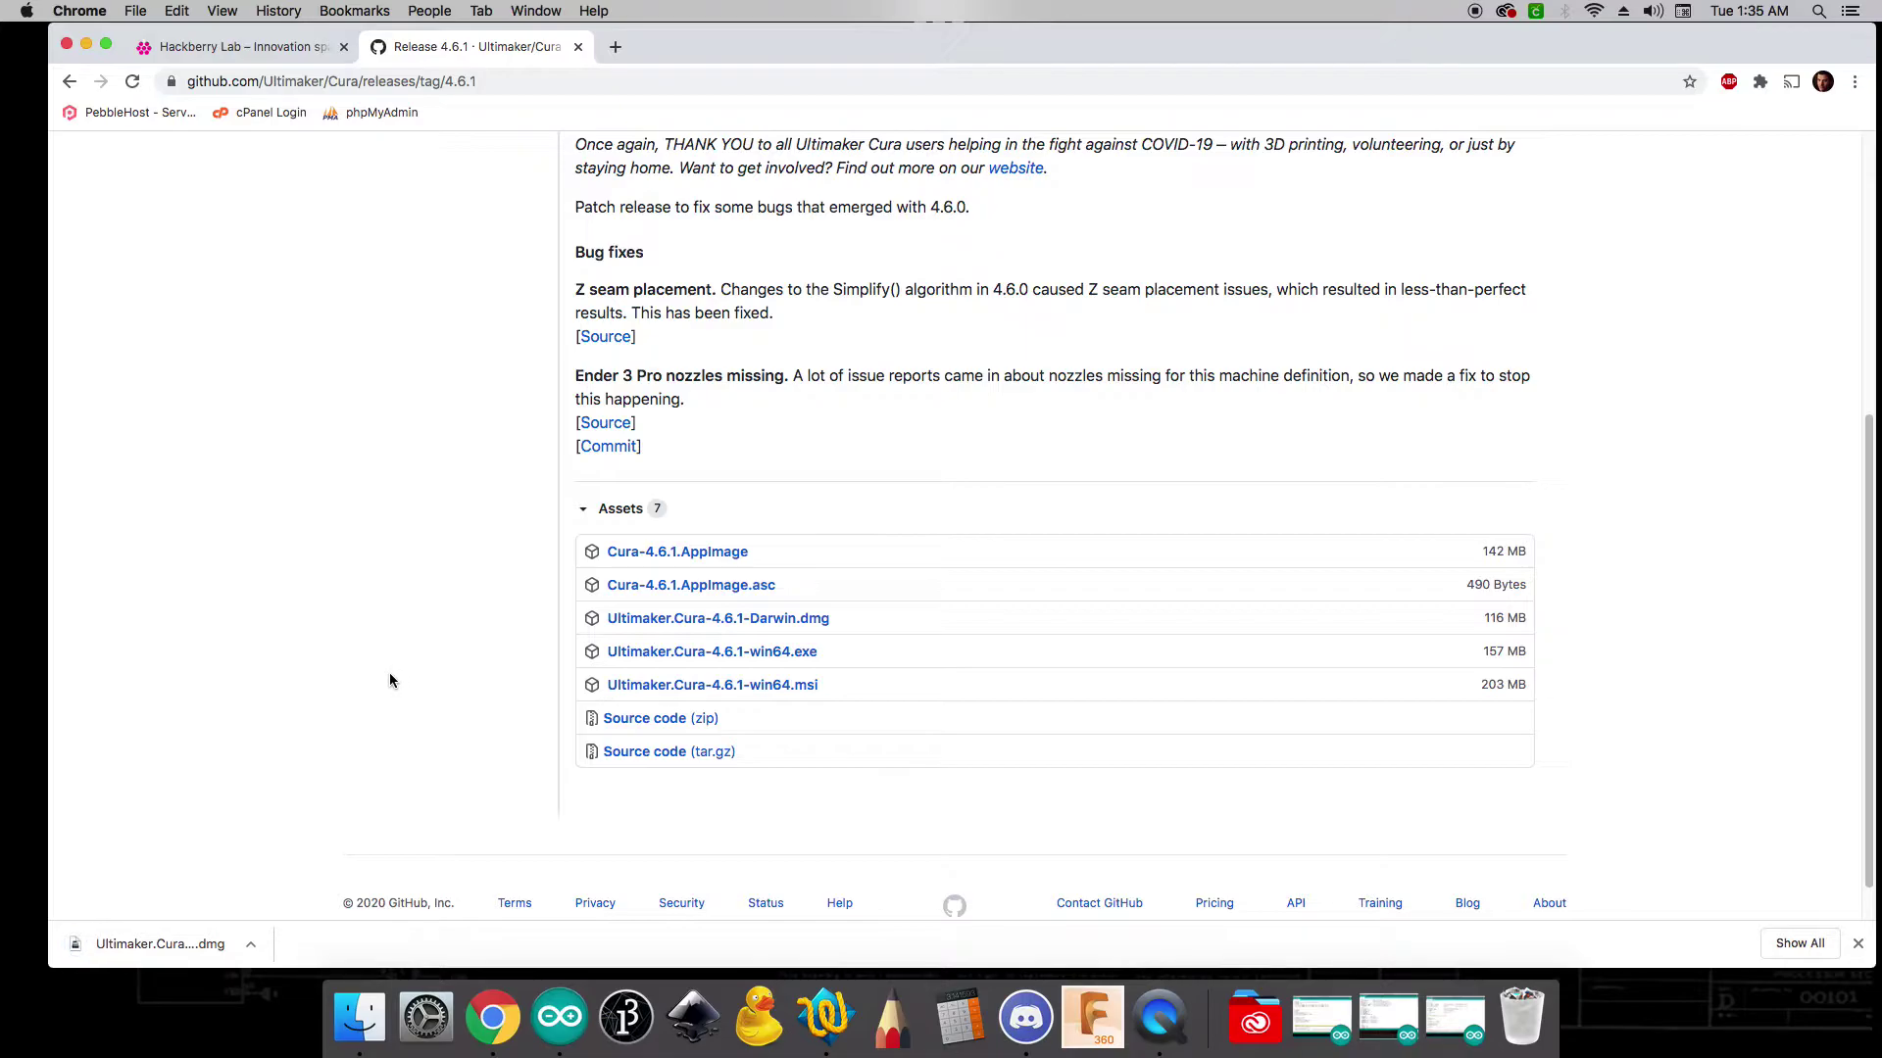
left_click(162, 950)
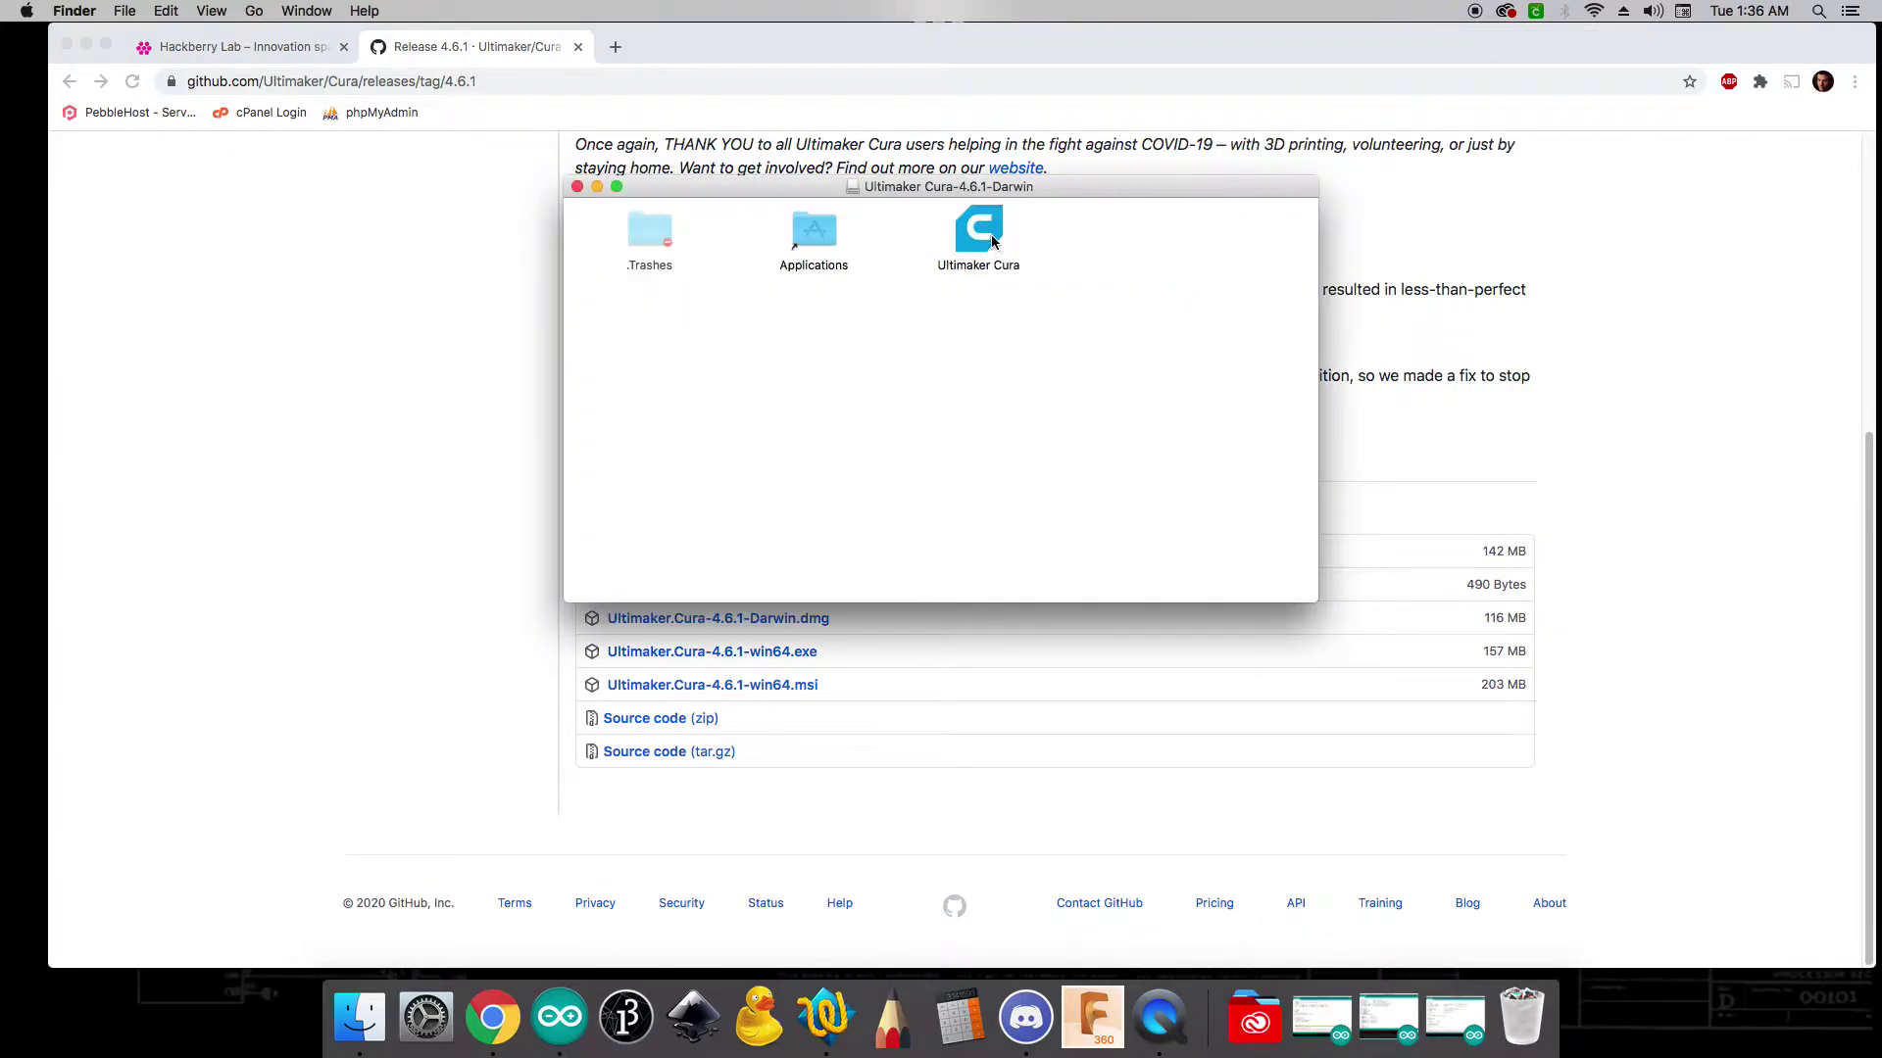
- Copy Ultimaker Cura into Applications, replacing the existing copy
left_click_drag(983, 243, 815, 243)
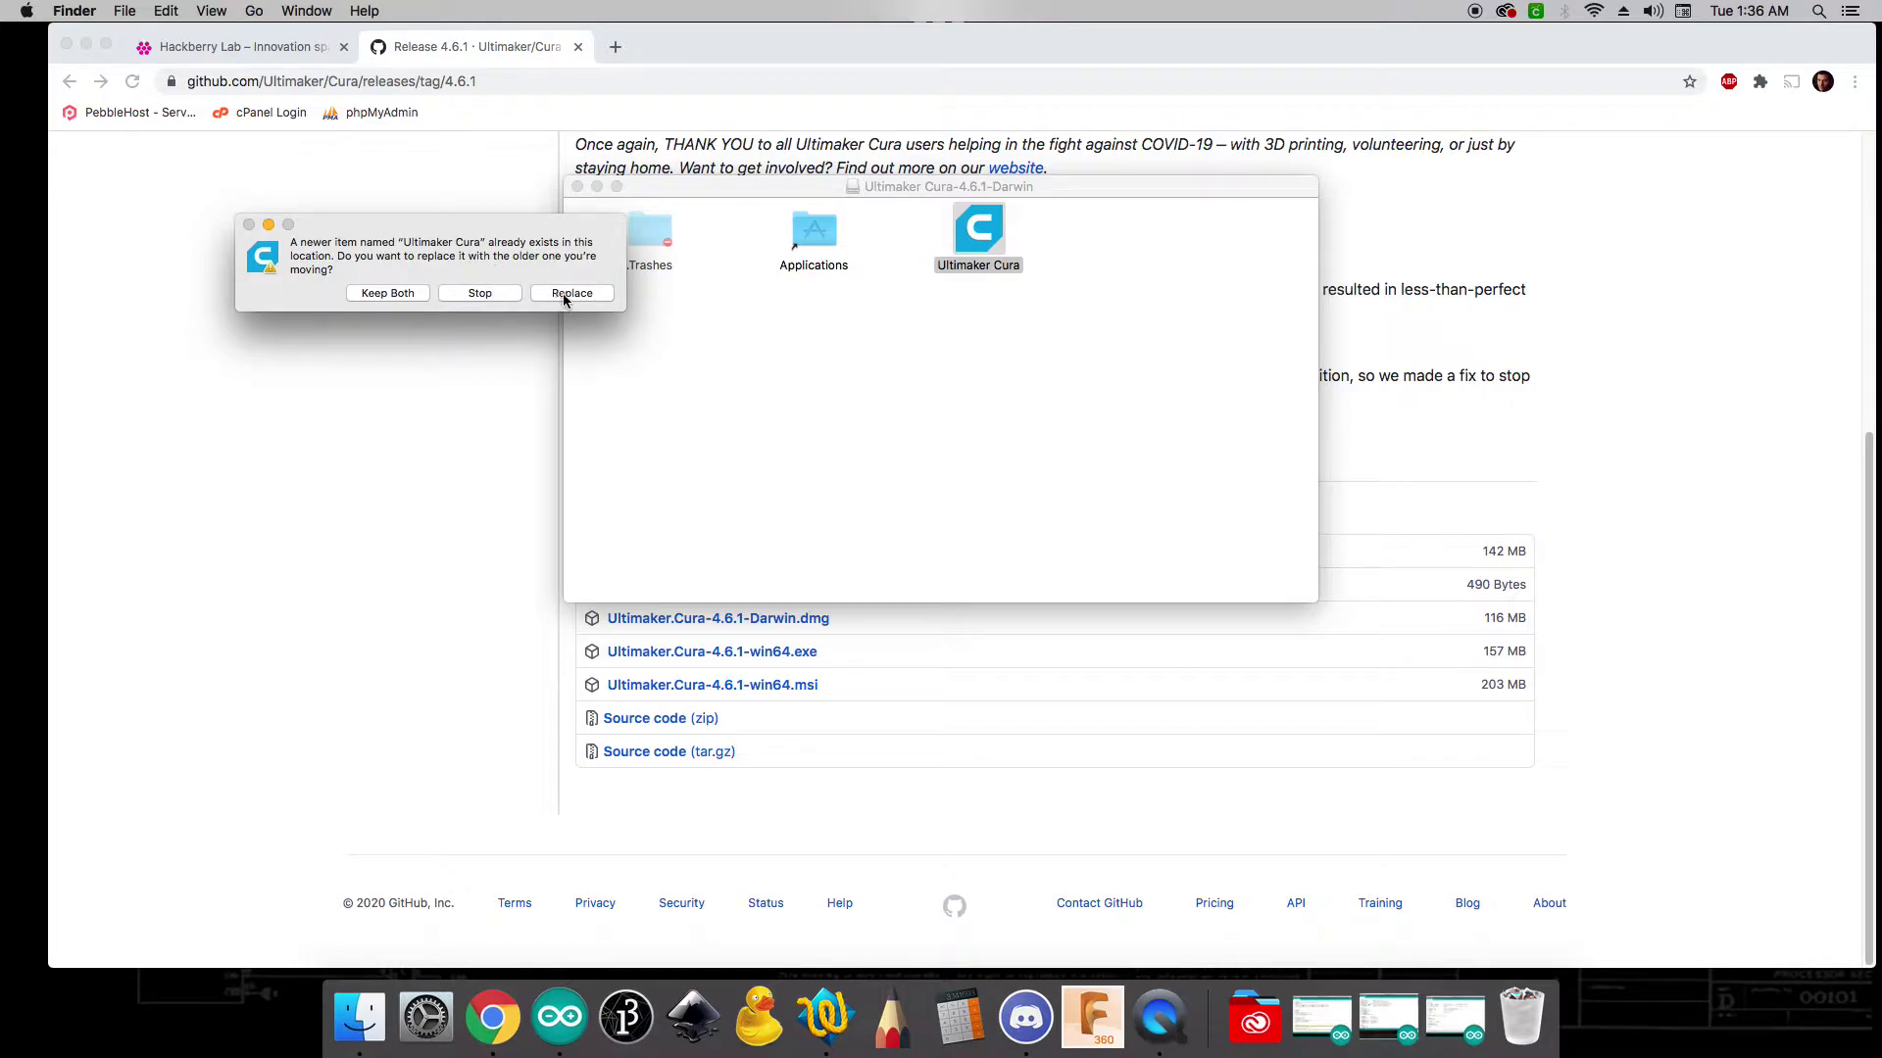
left_click(569, 294)
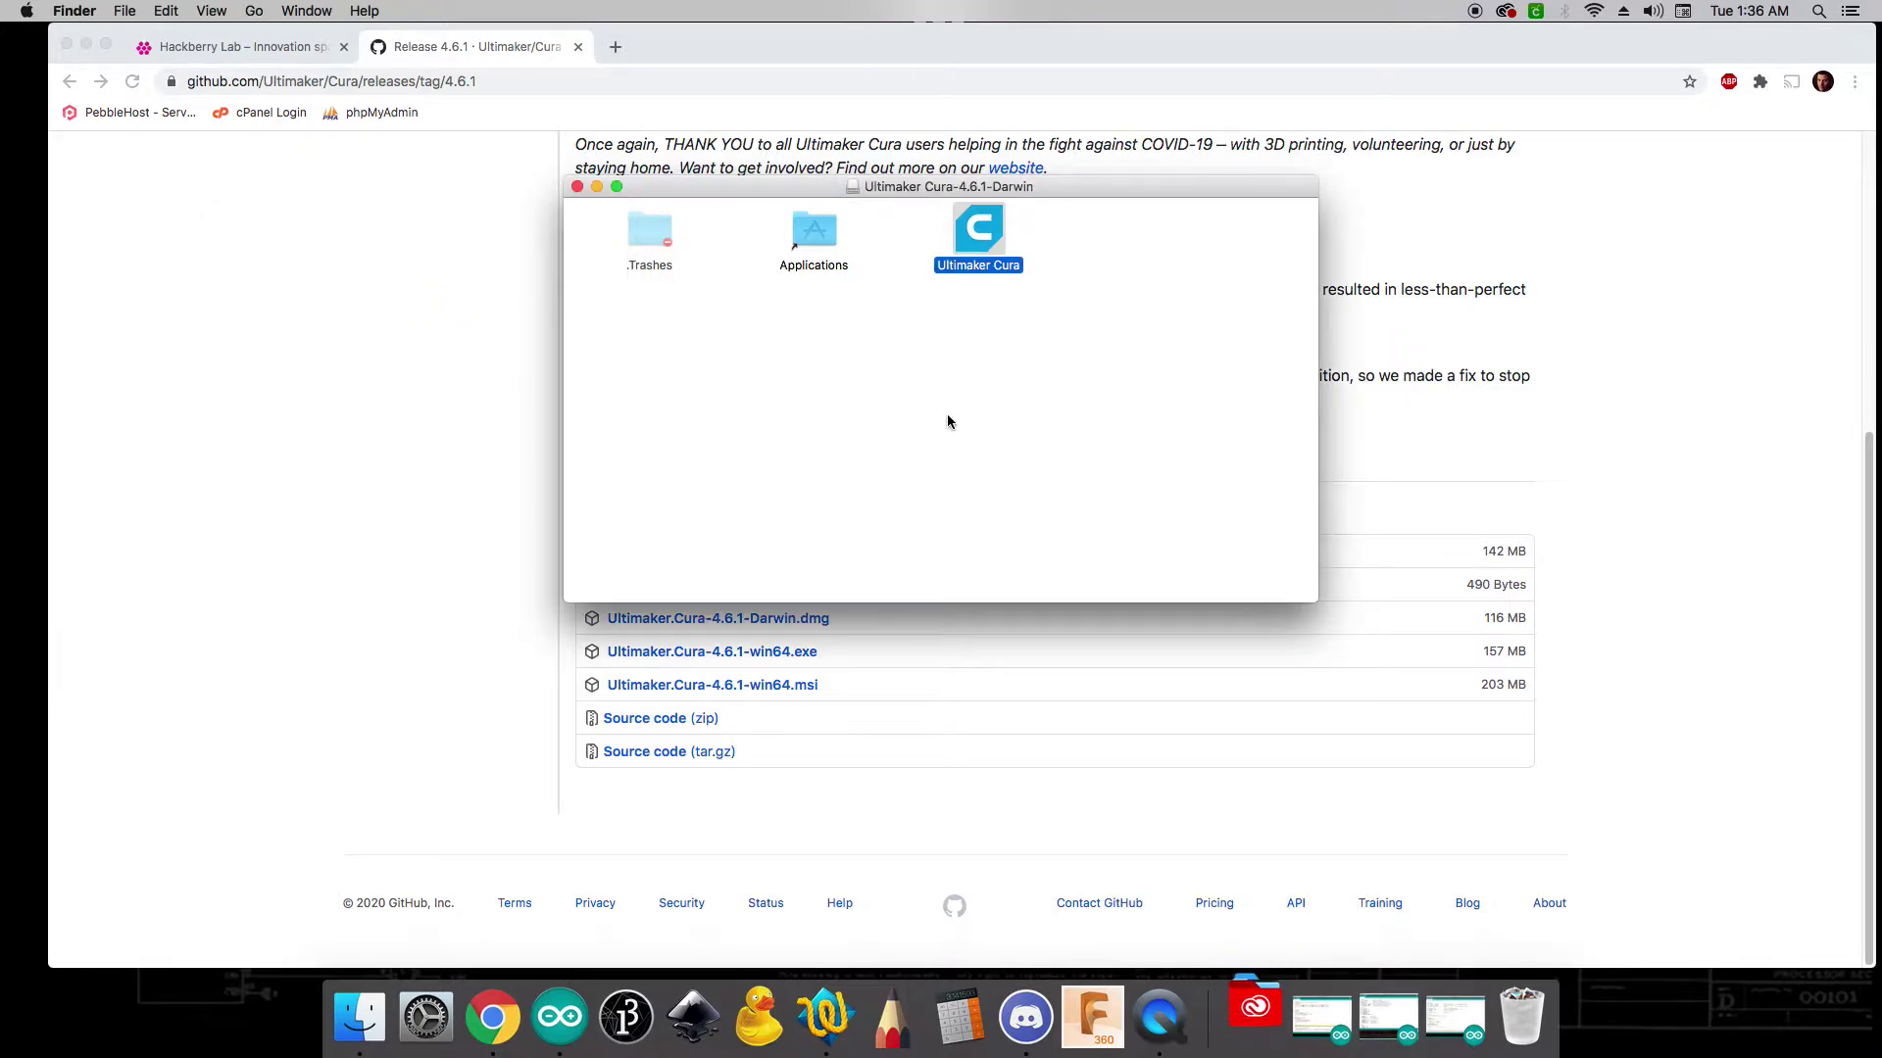
left_click(1045, 432)
- Launch Ultimaker Cura from the Dock's Applications stack, confirming the downloaded-app warning
left_click(1255, 1017)
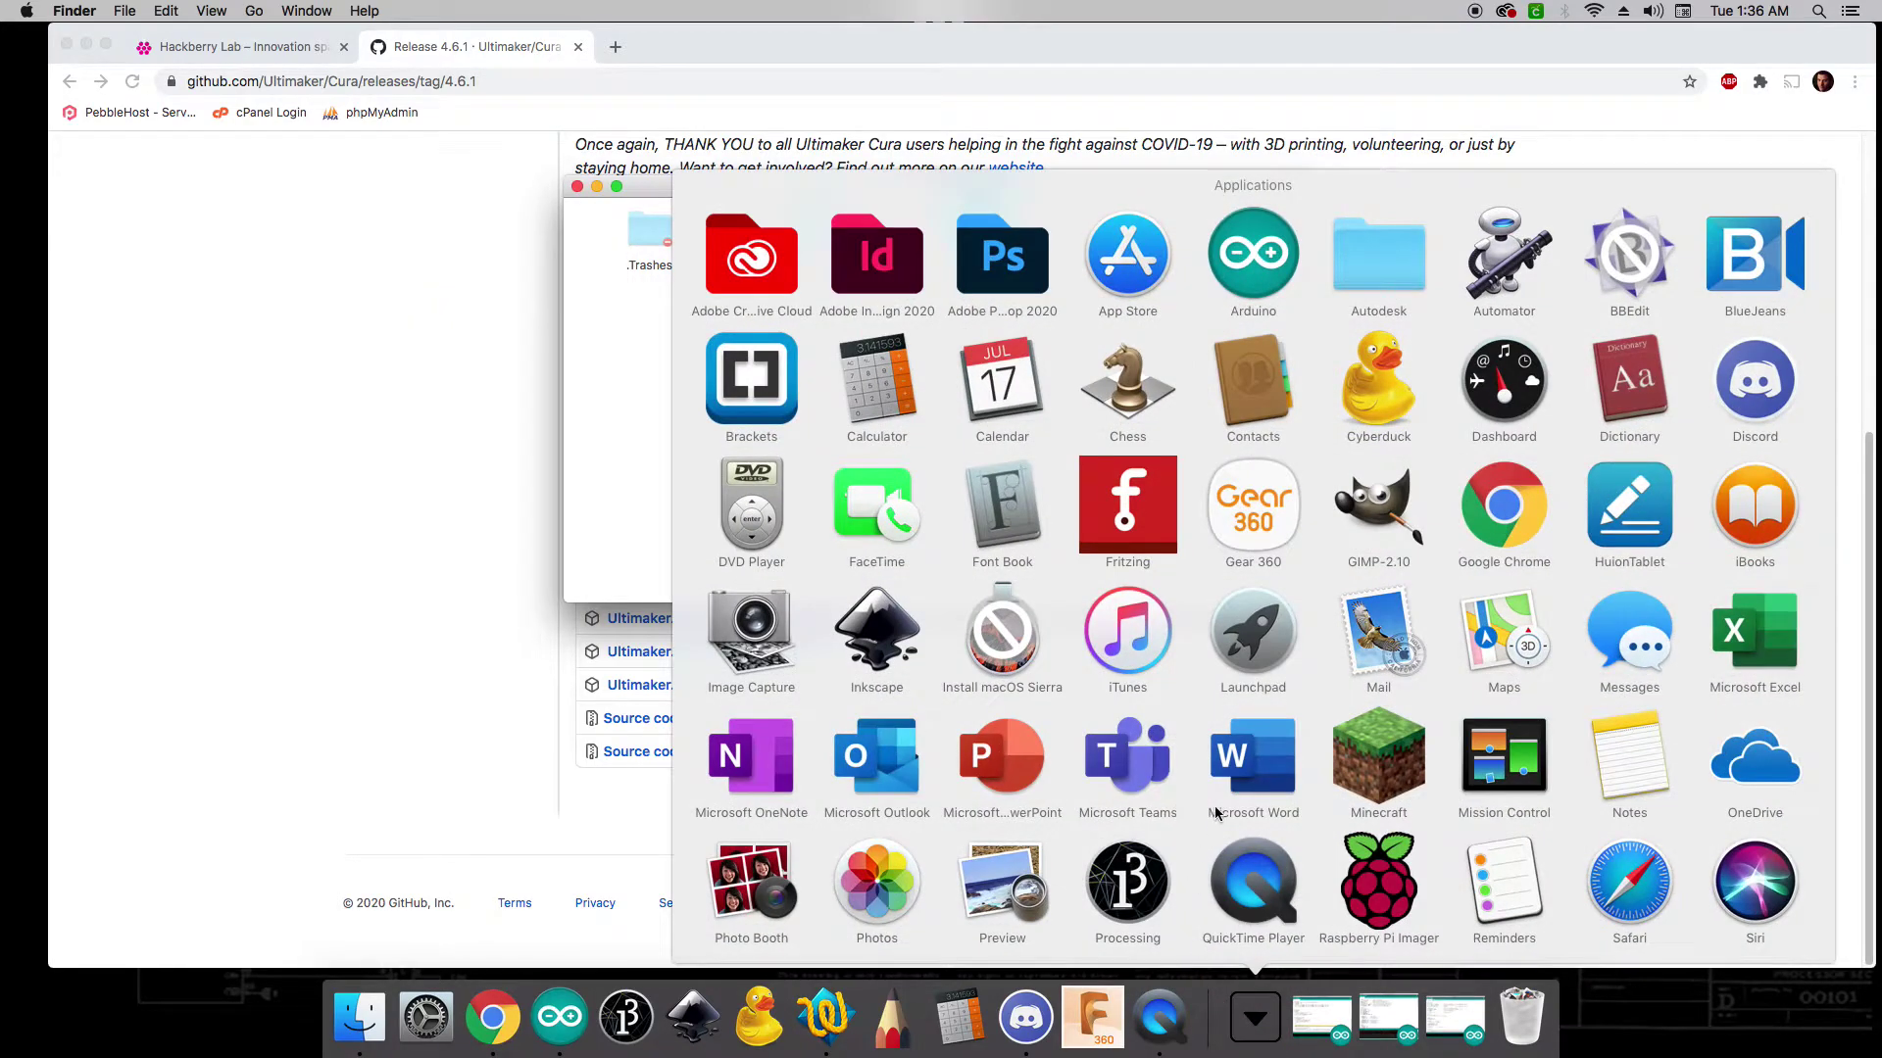
scroll(1421, 862, "down", 3)
left_click(1627, 758)
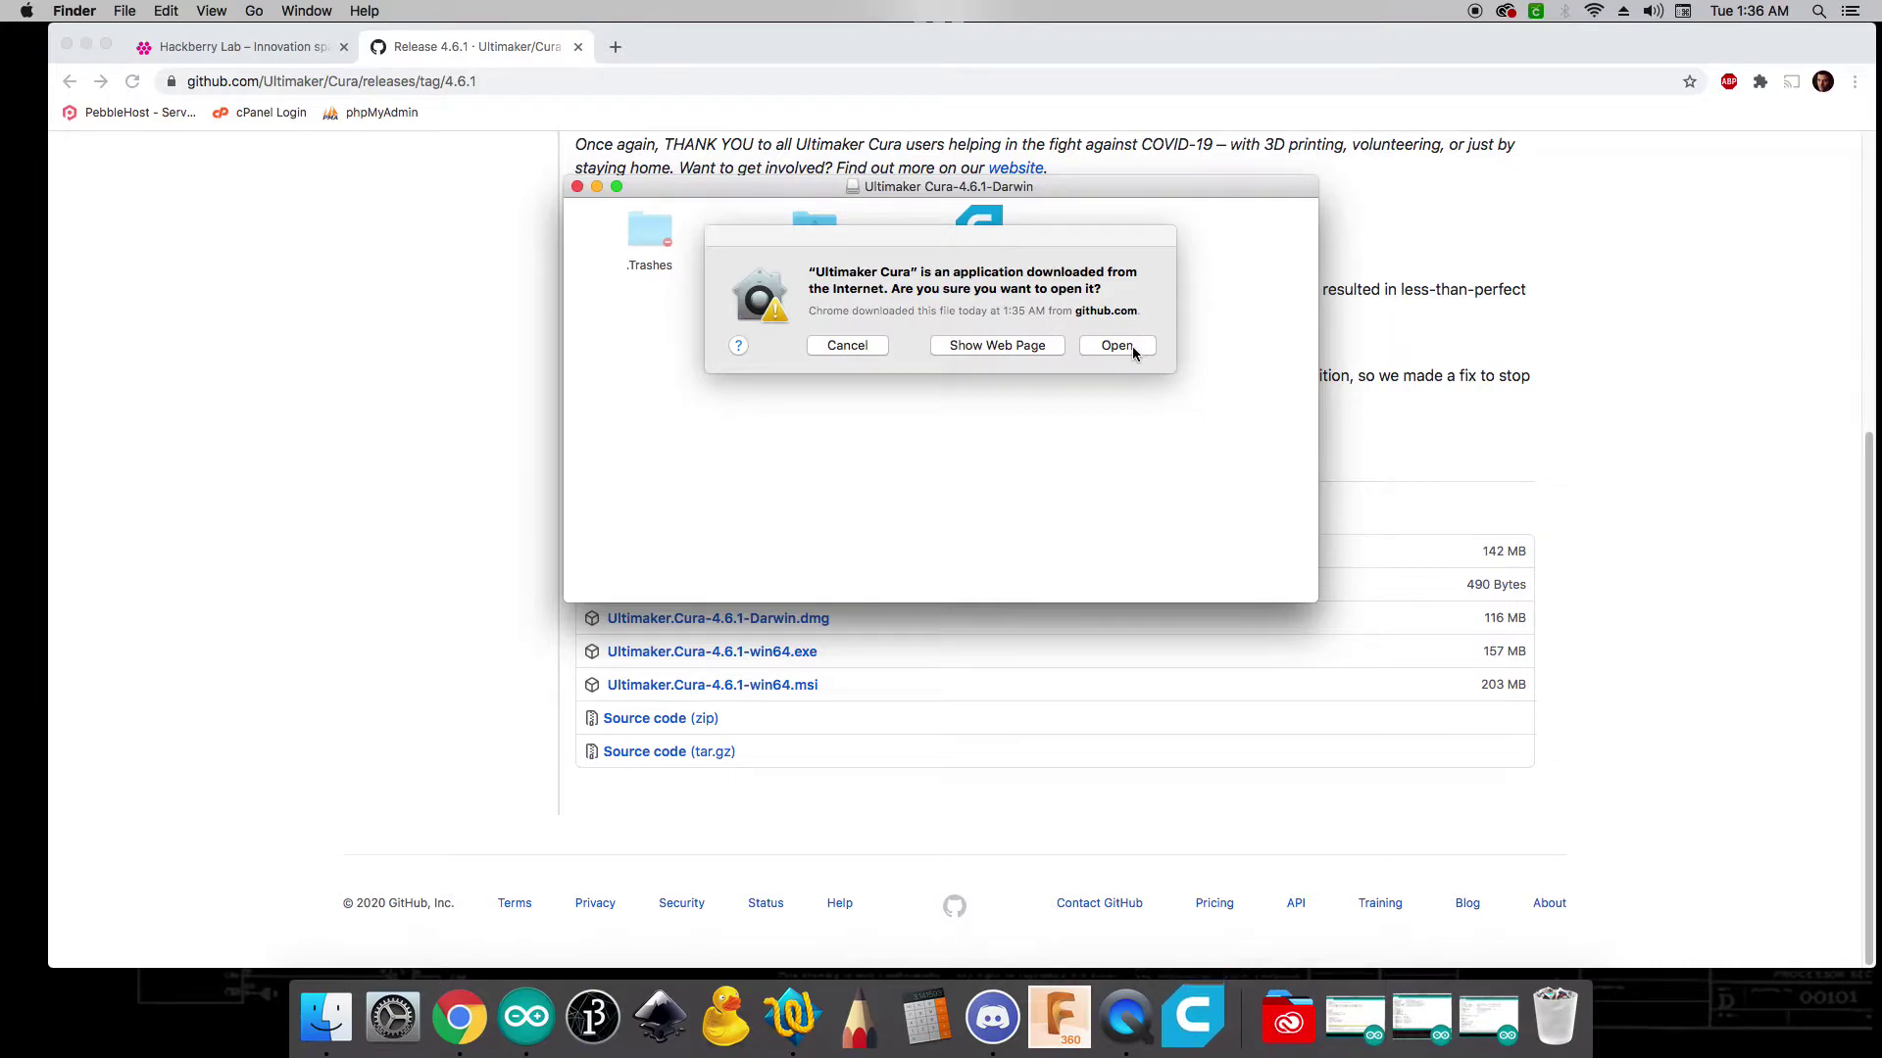
left_click(1137, 347)
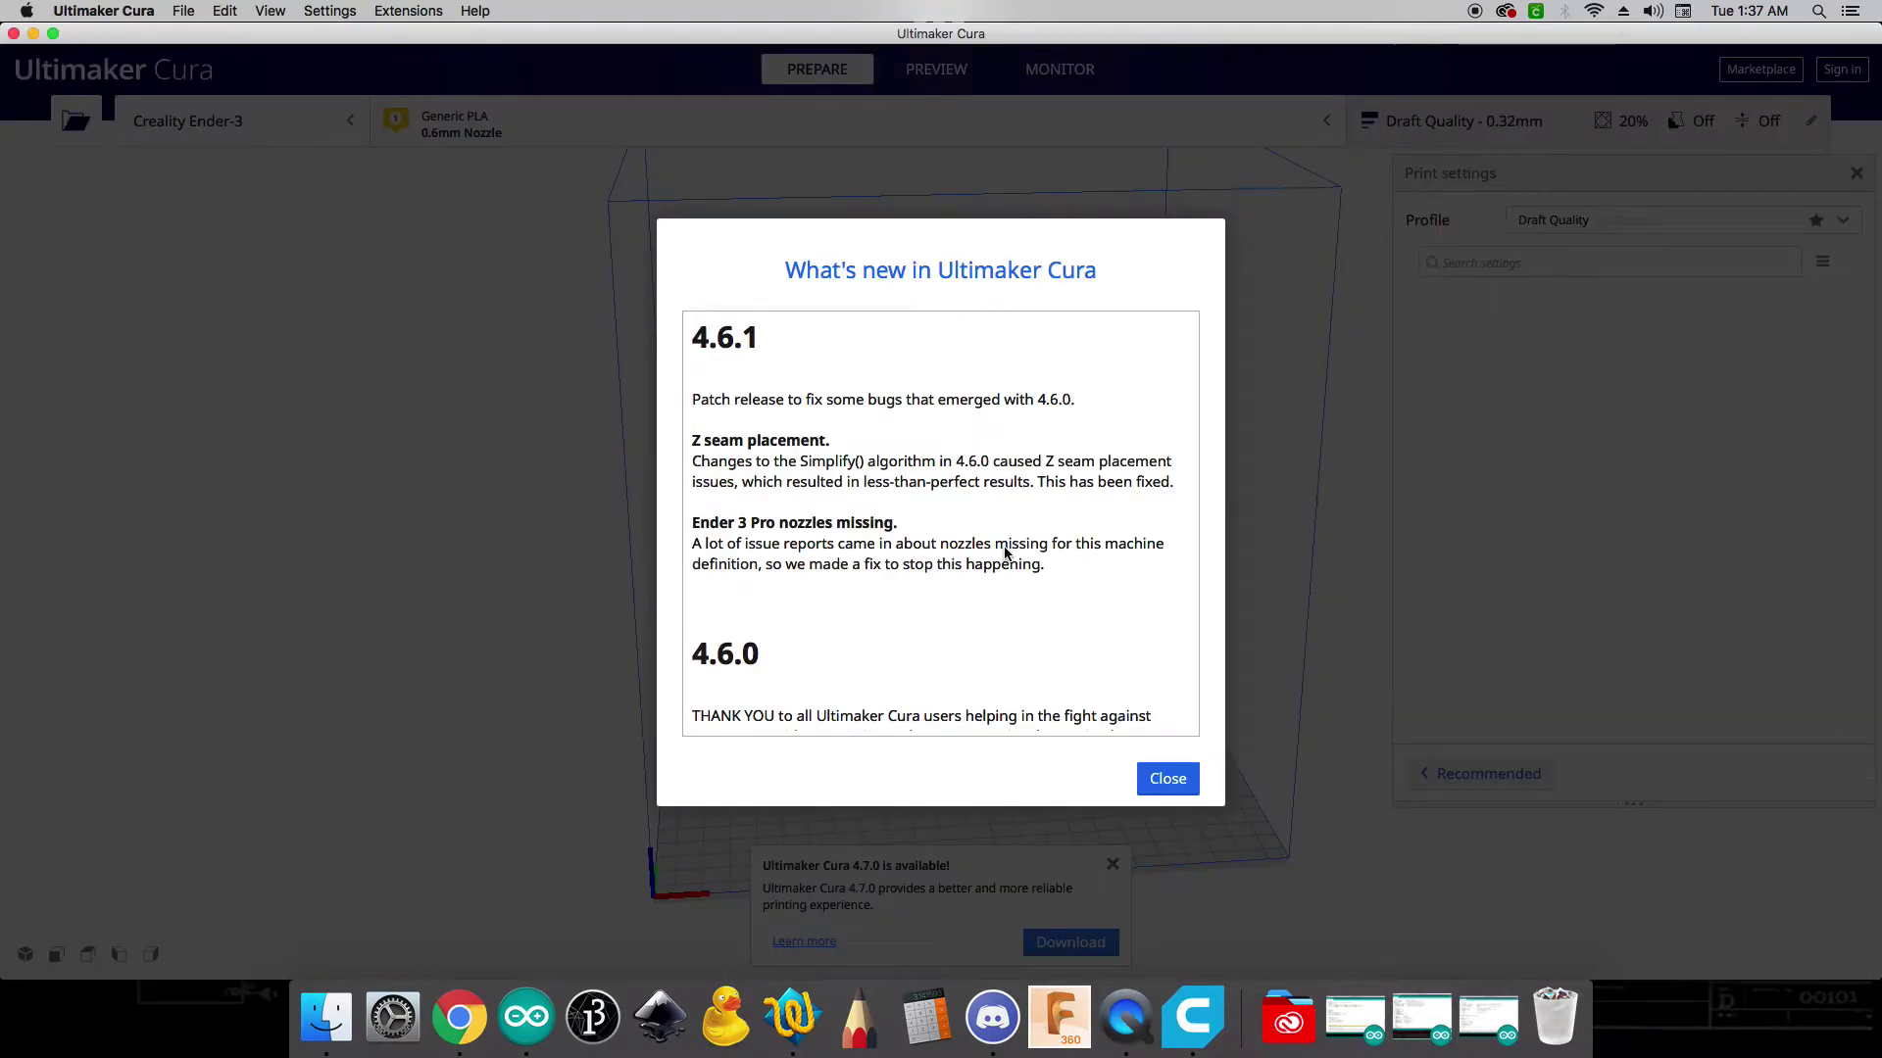
- Close the What's new release notes and the Cura 4.7.0 update notice
left_click(1165, 780)
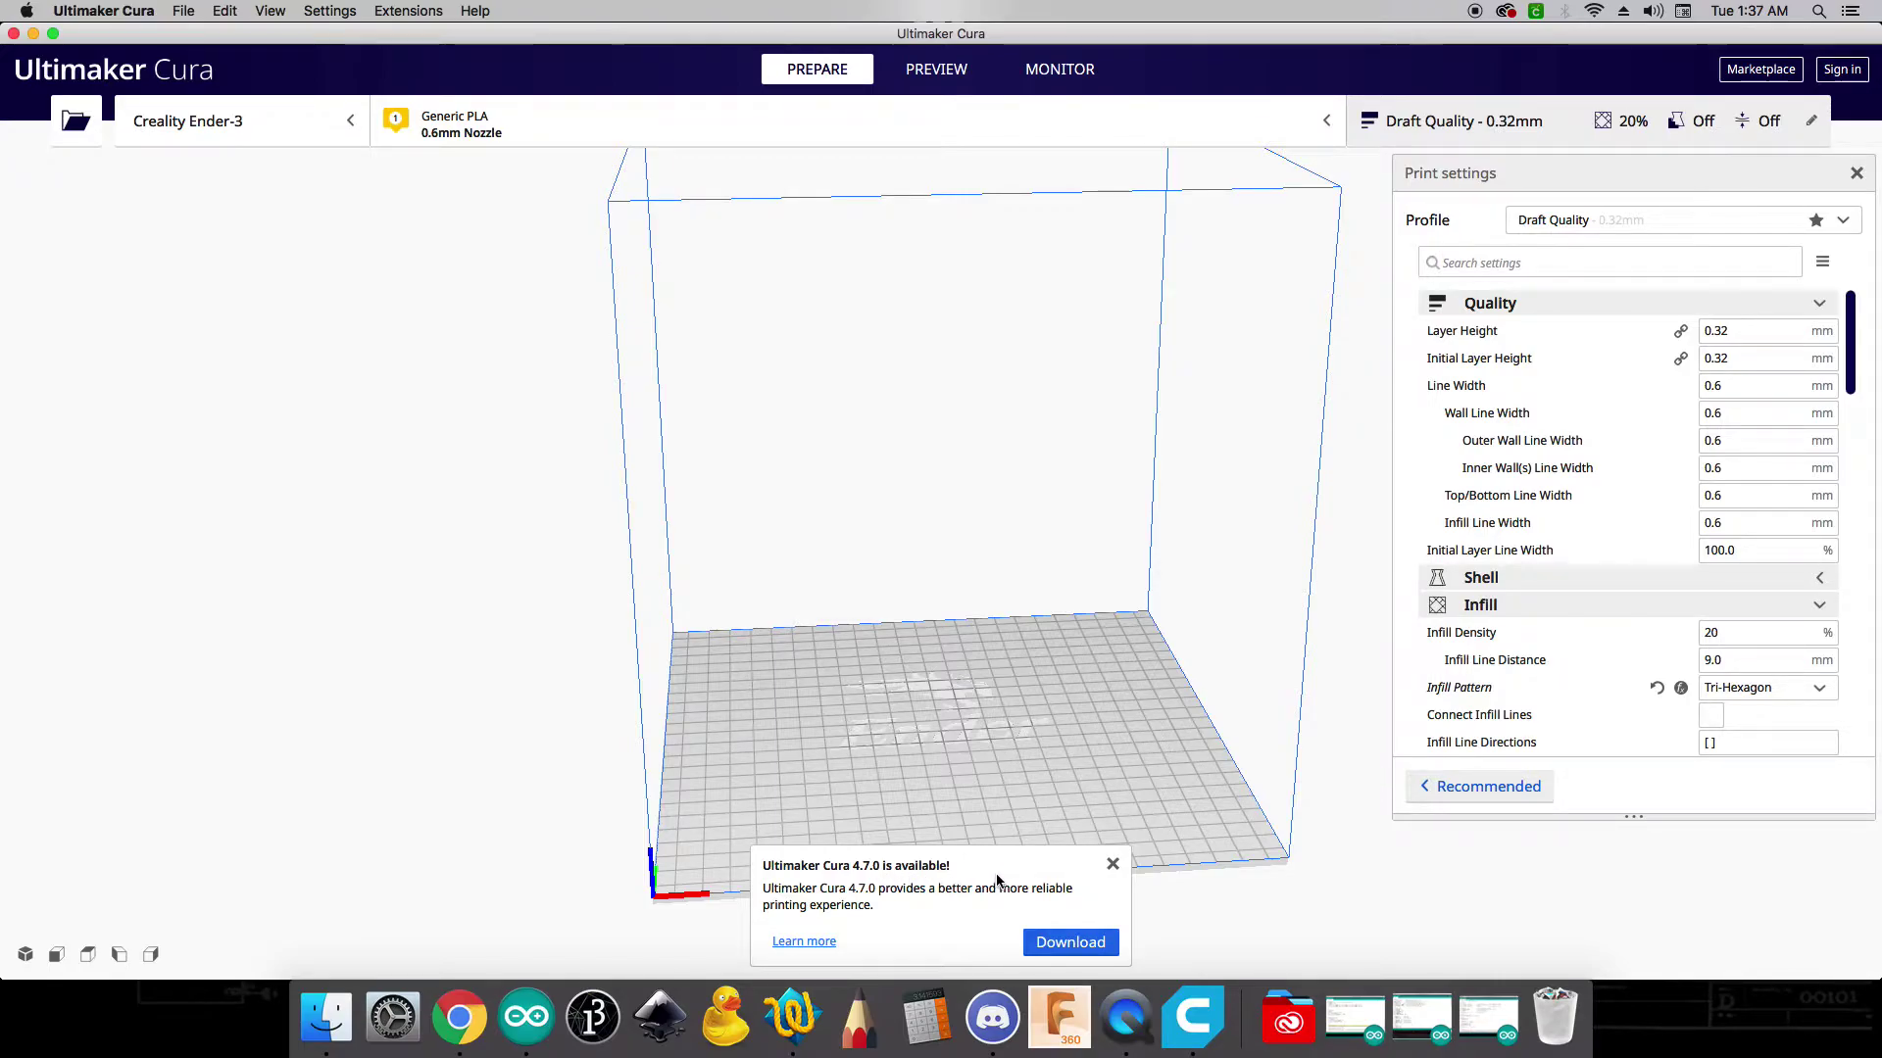
left_click(1113, 863)
- Show the Settings > Printer menu, with Creality Ender-3 checked as active
left_click(184, 11)
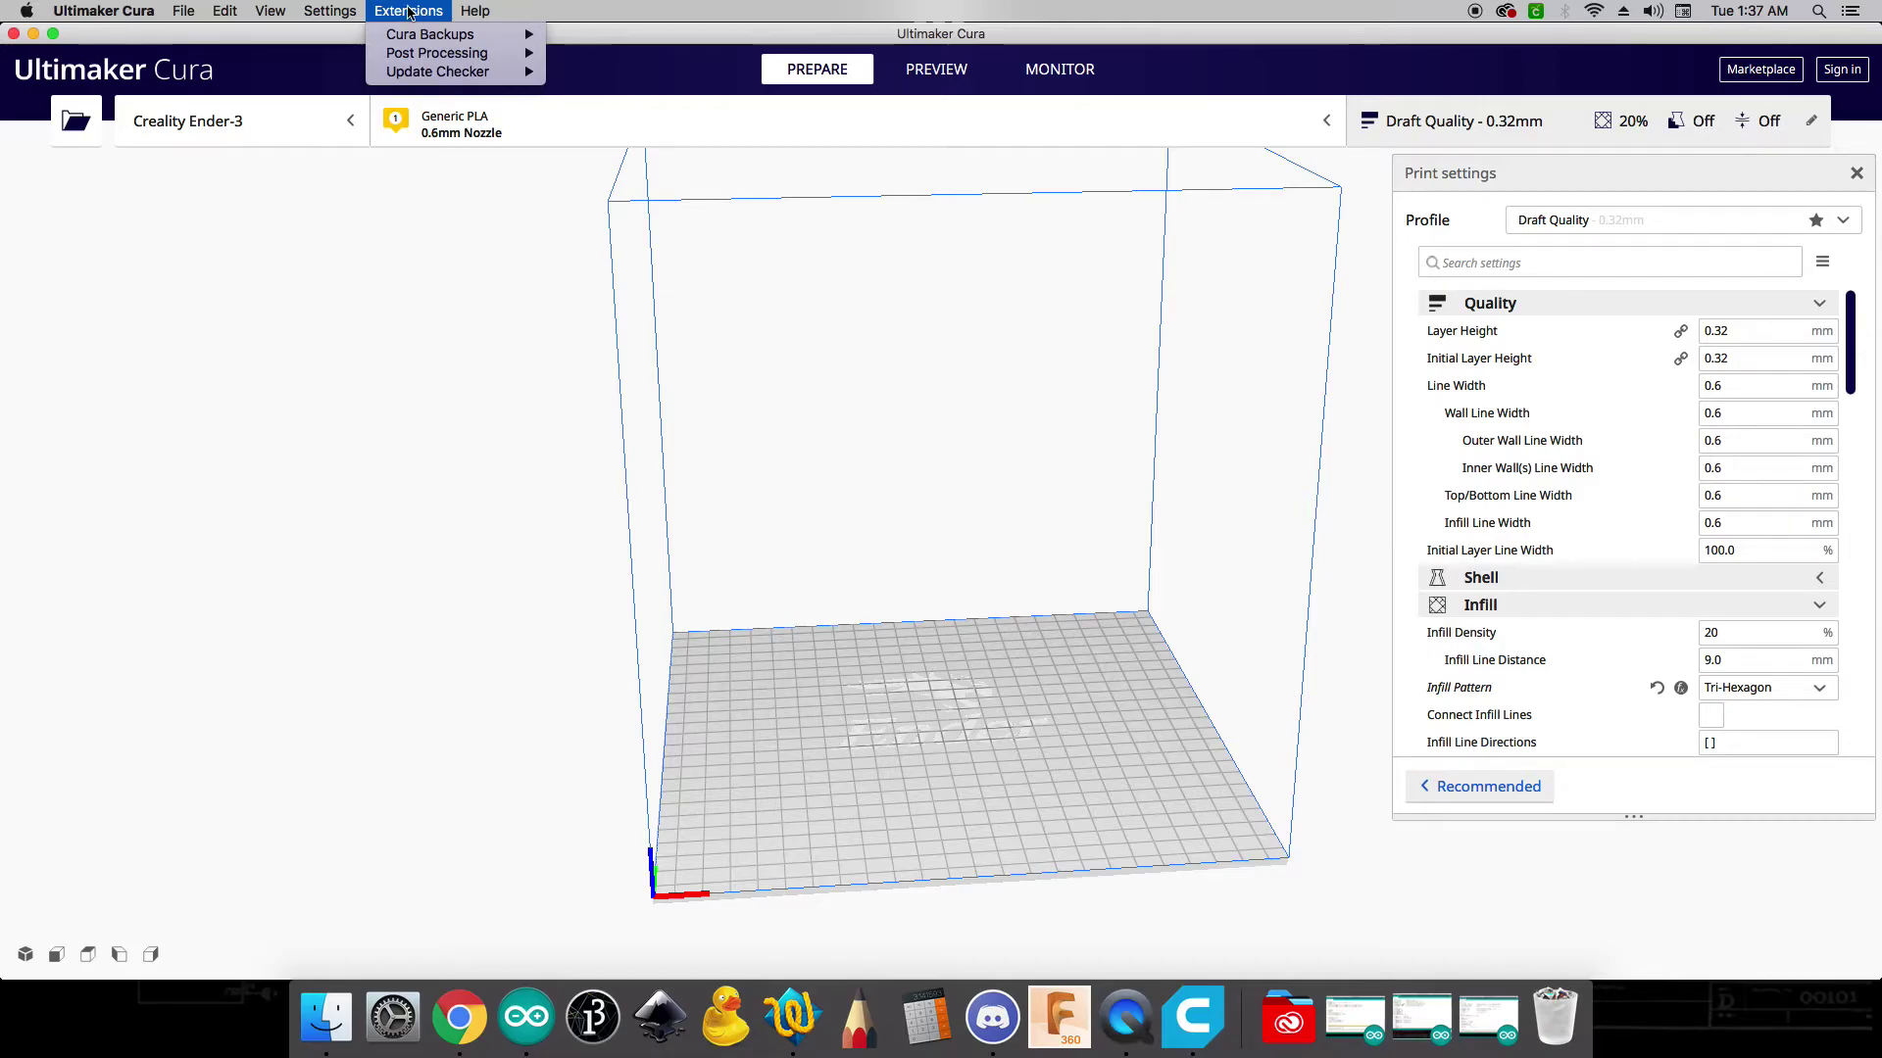
mouse_move(322, 36)
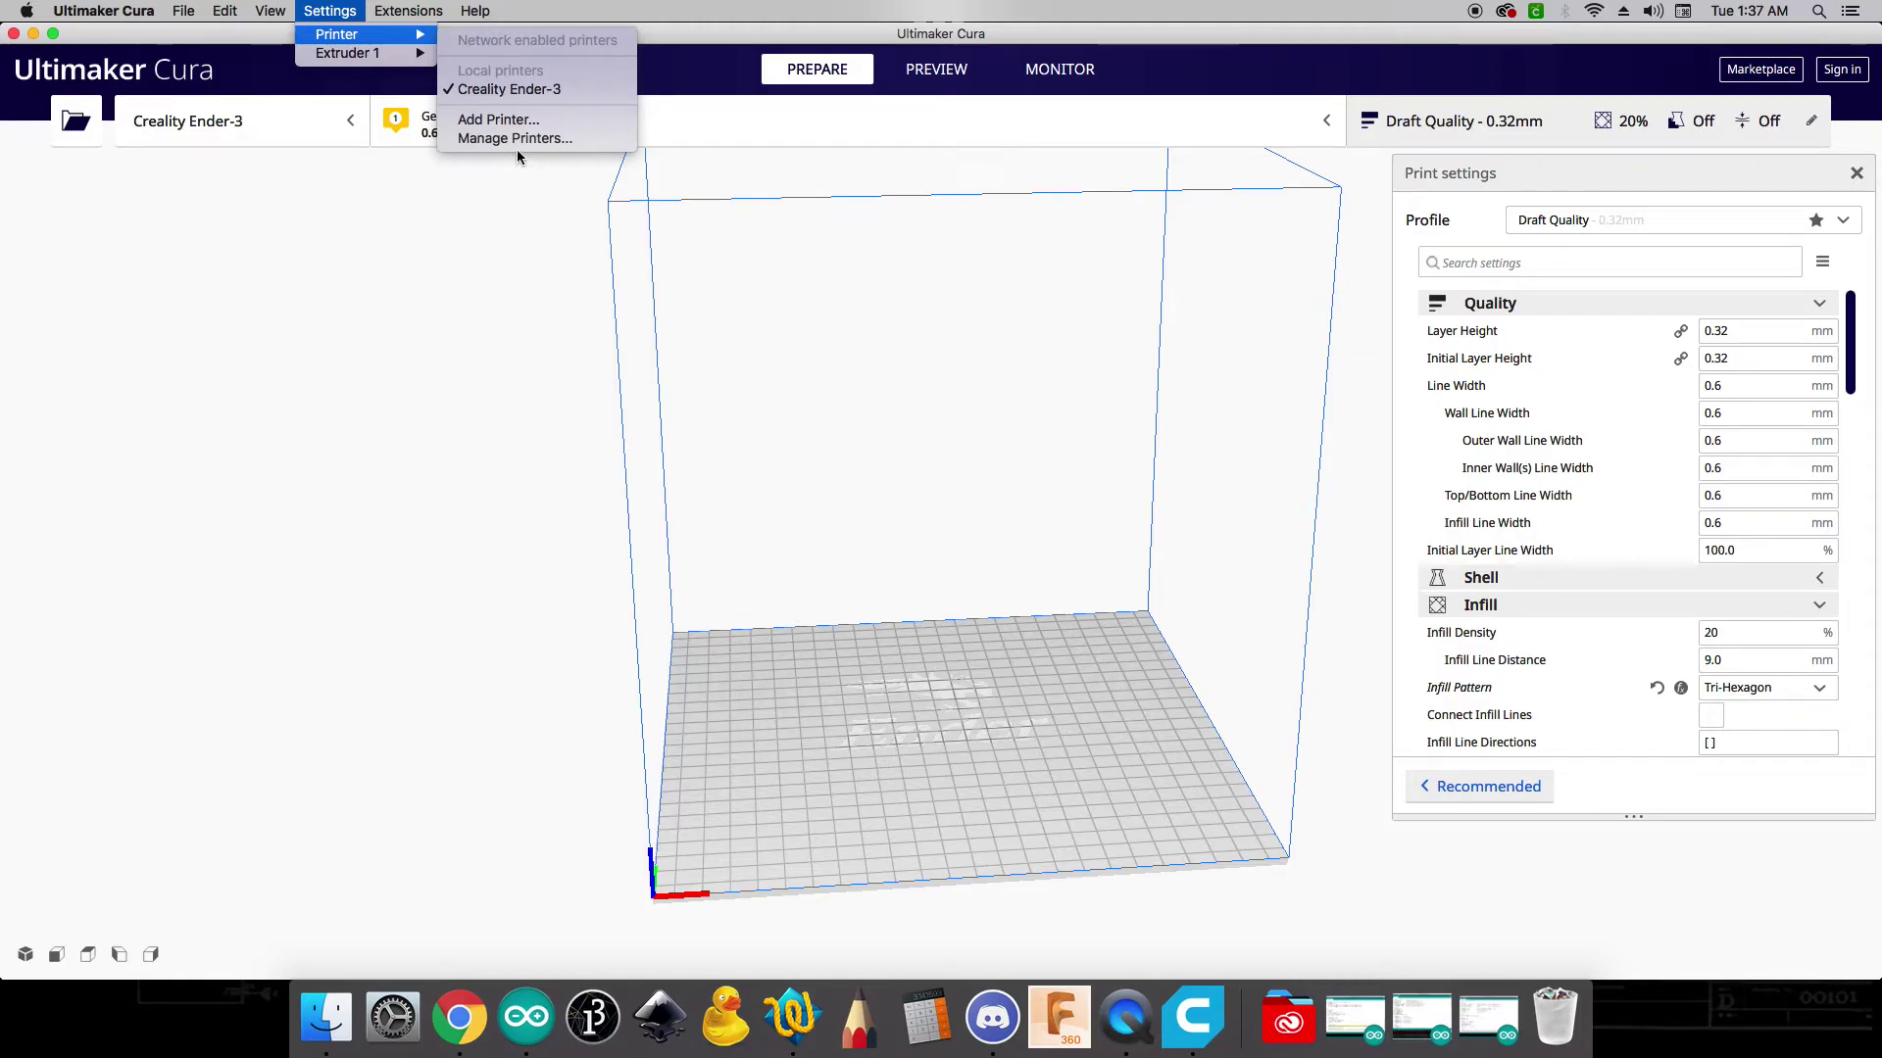
- Add a non-networked Creality Ender-3 printer from the Creality3D models list
left_click(519, 119)
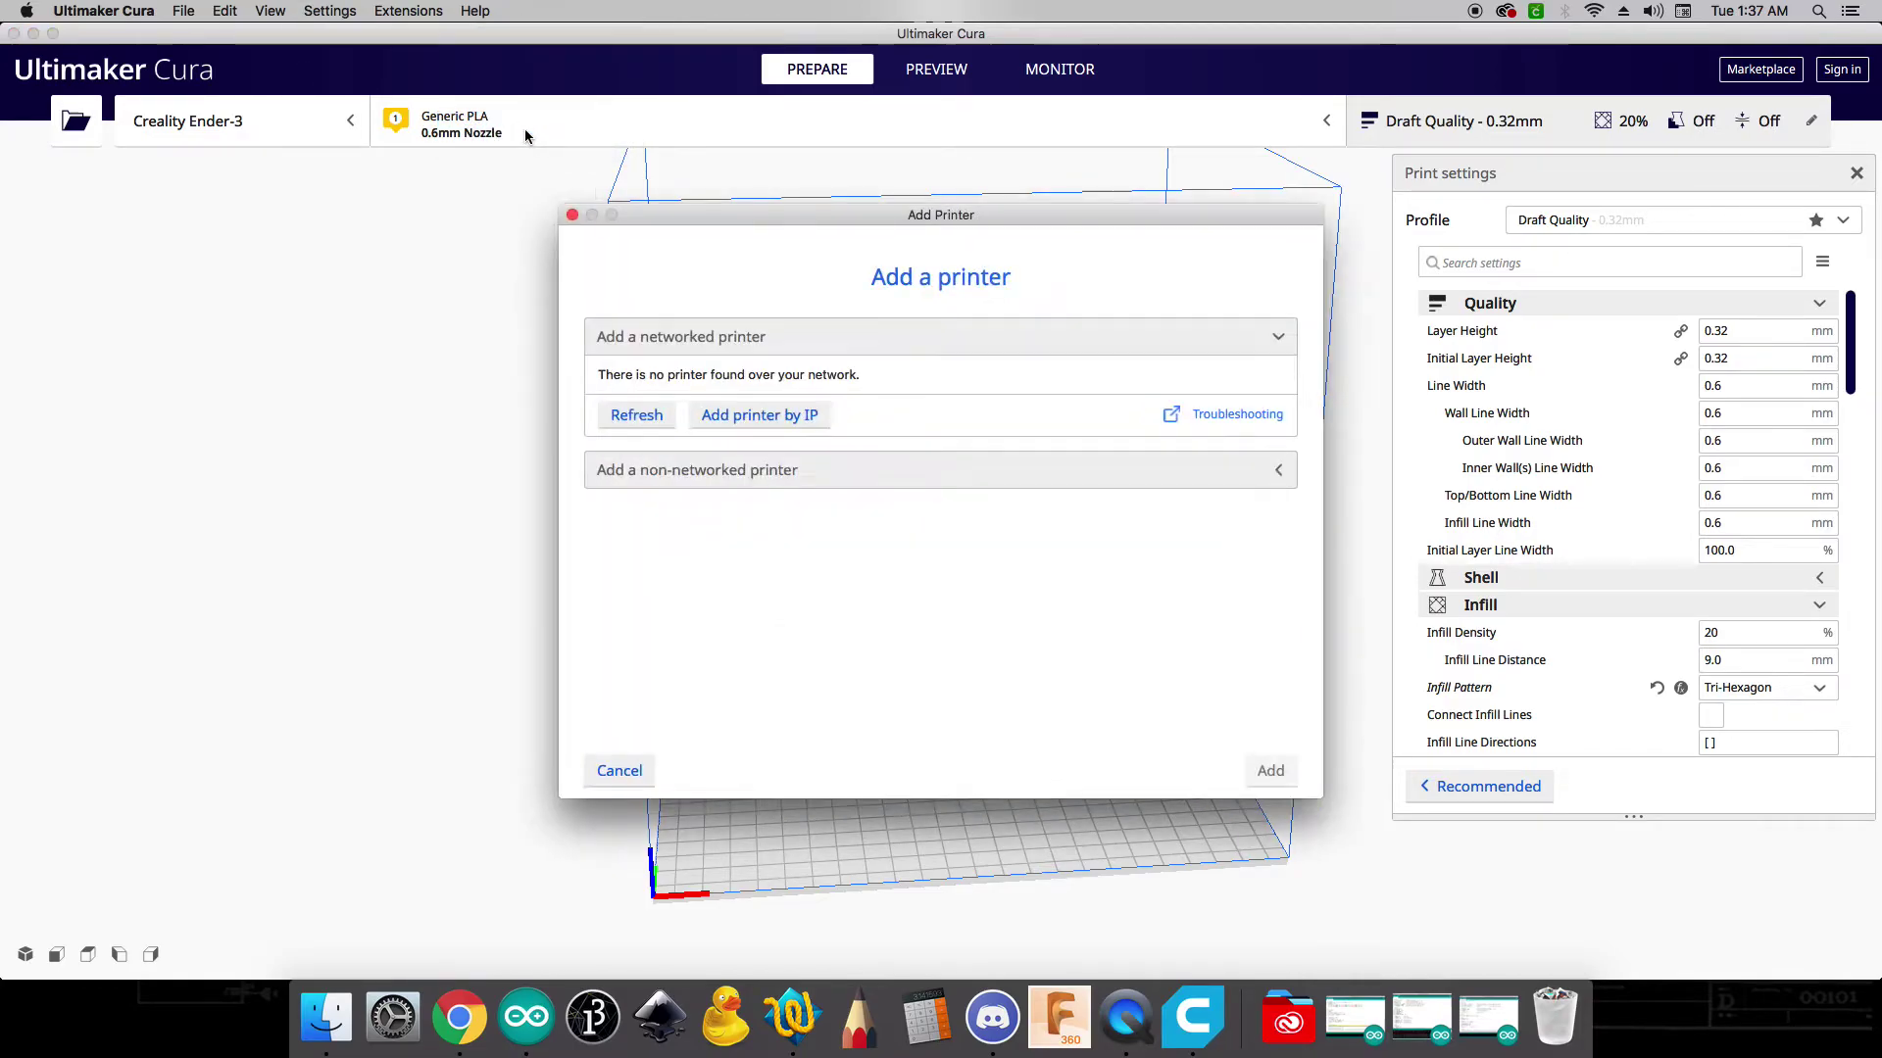
left_click(744, 472)
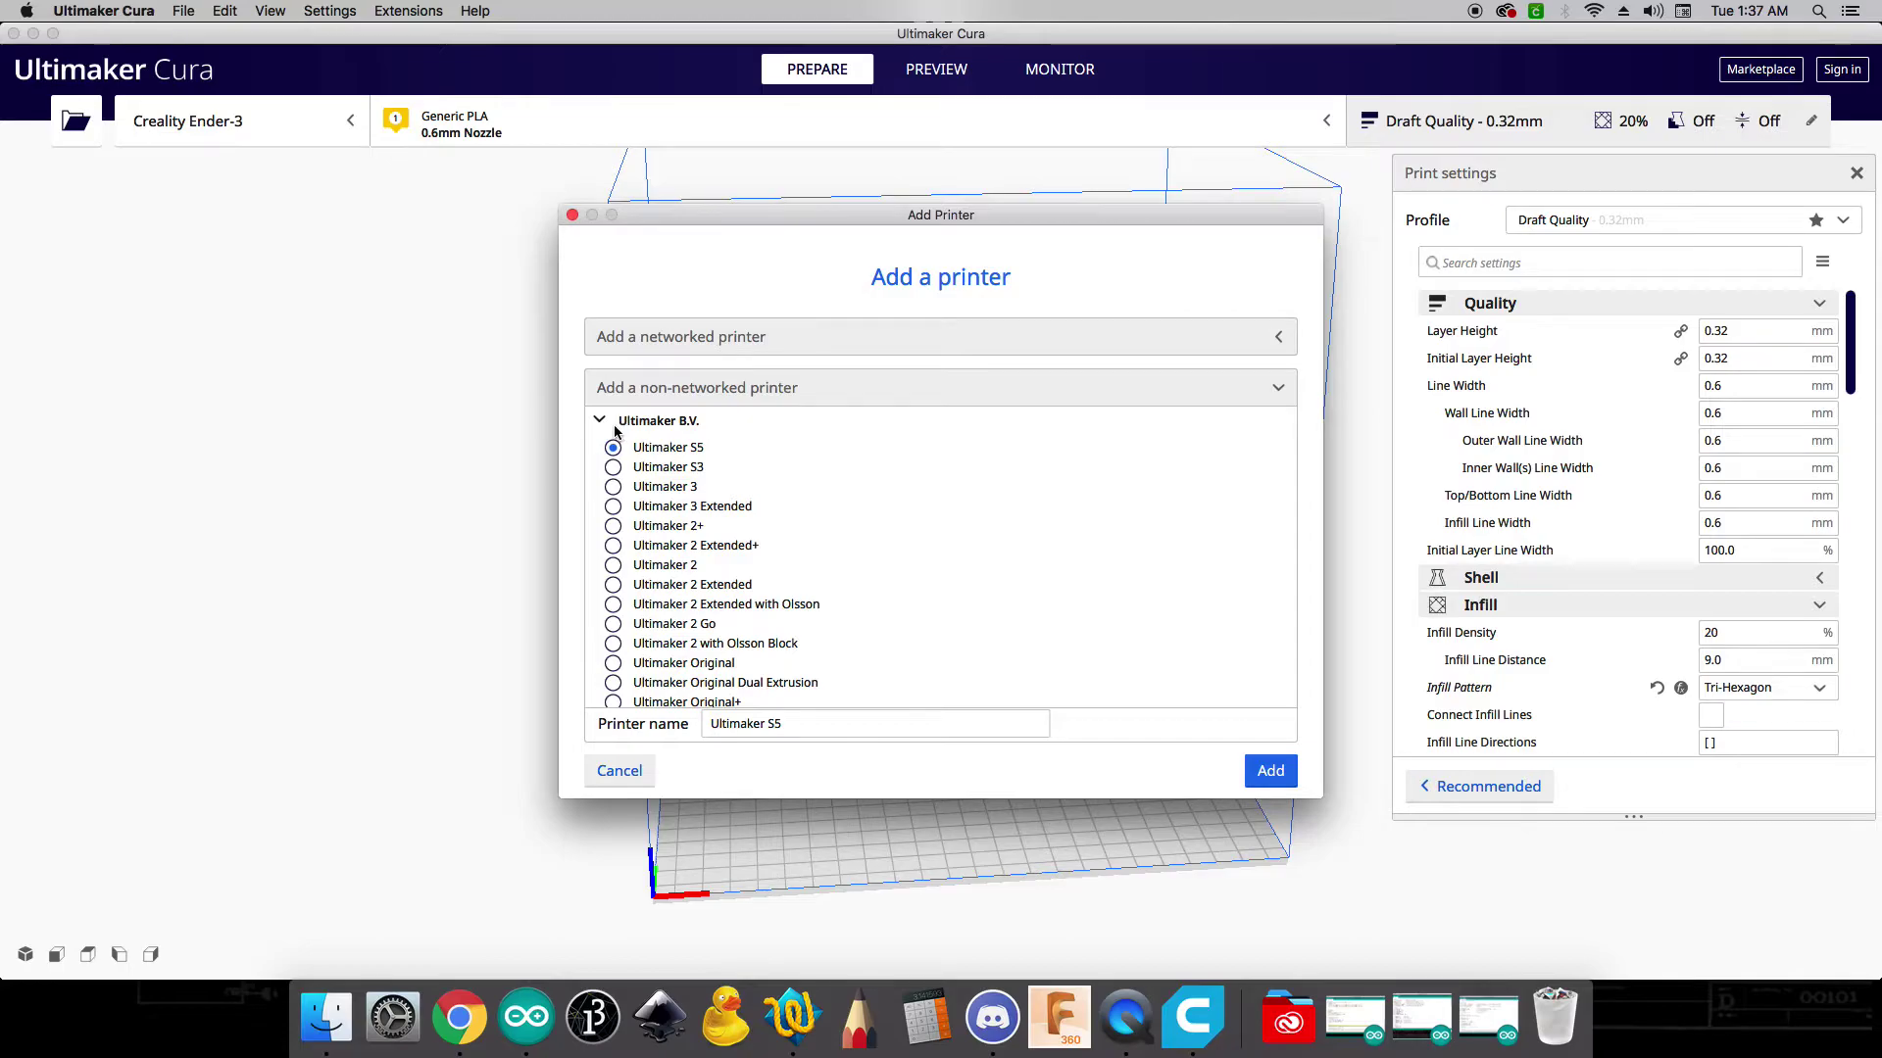
scroll(939, 463, "down", 2)
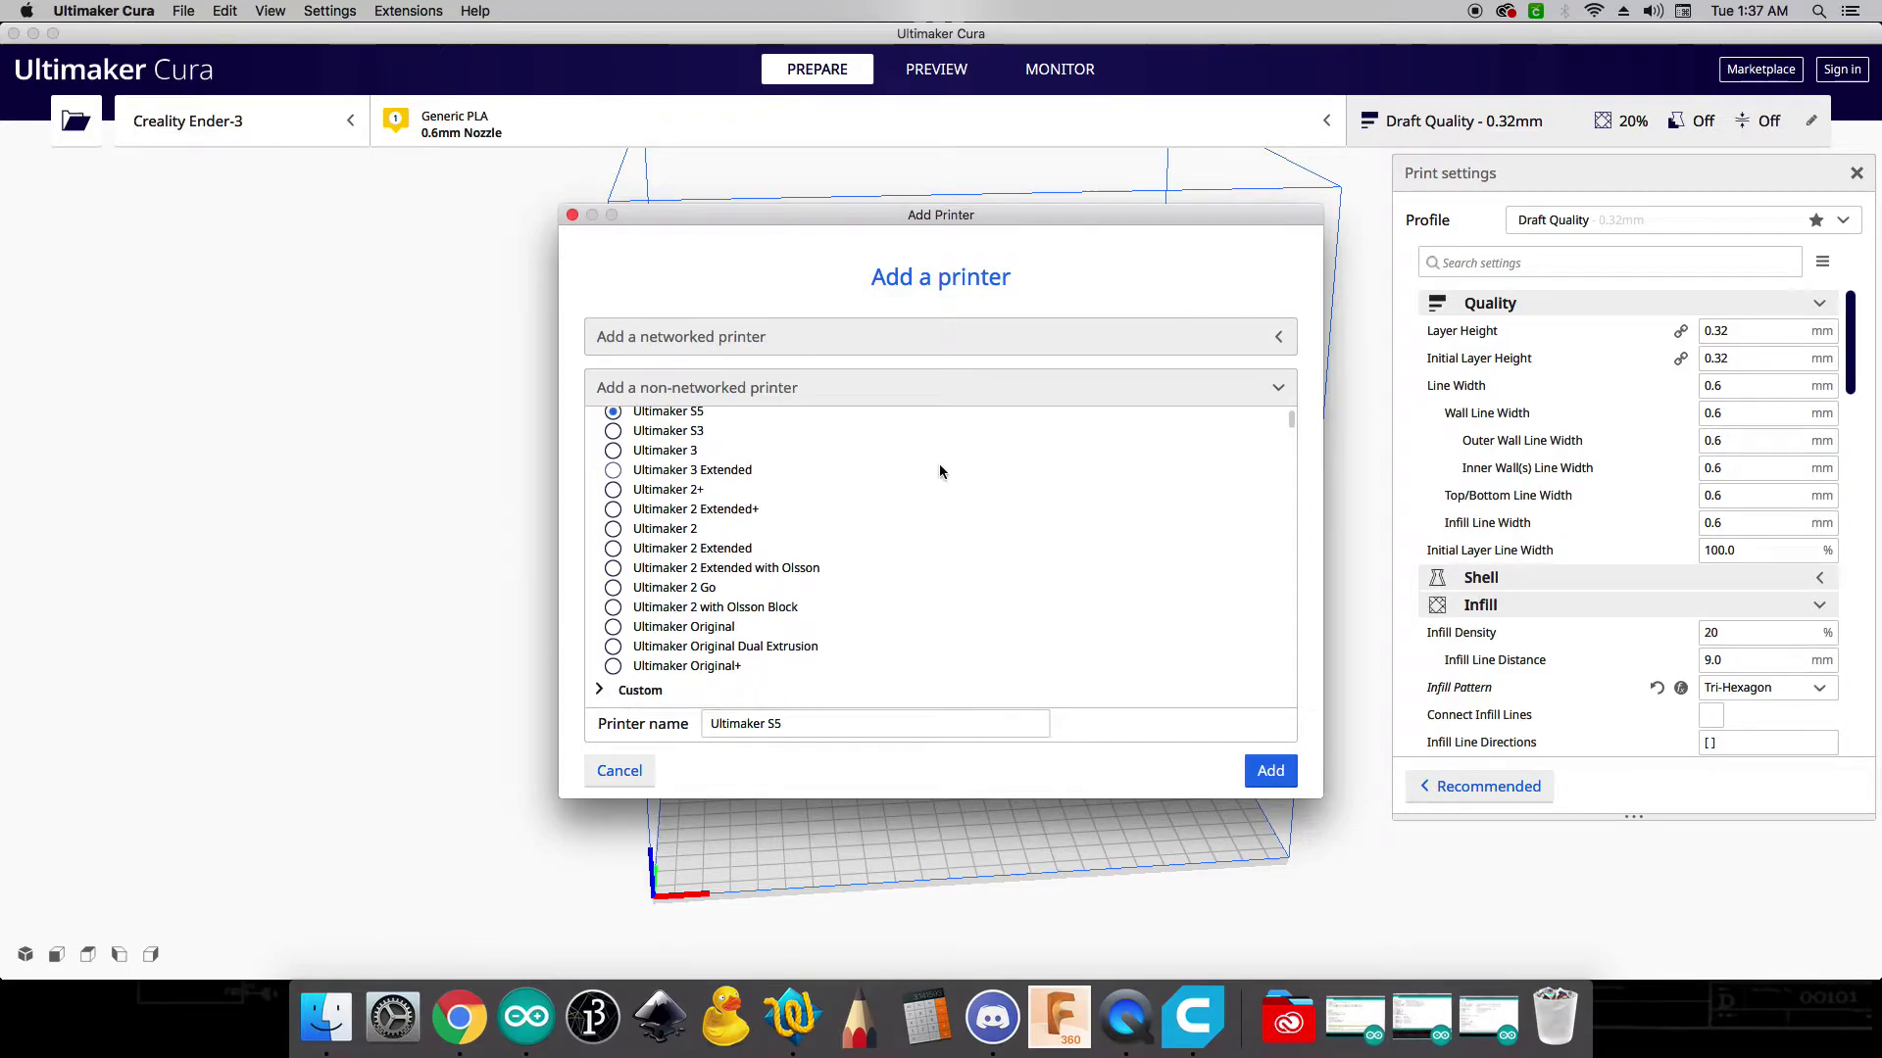
scroll(882, 479, "down", 5)
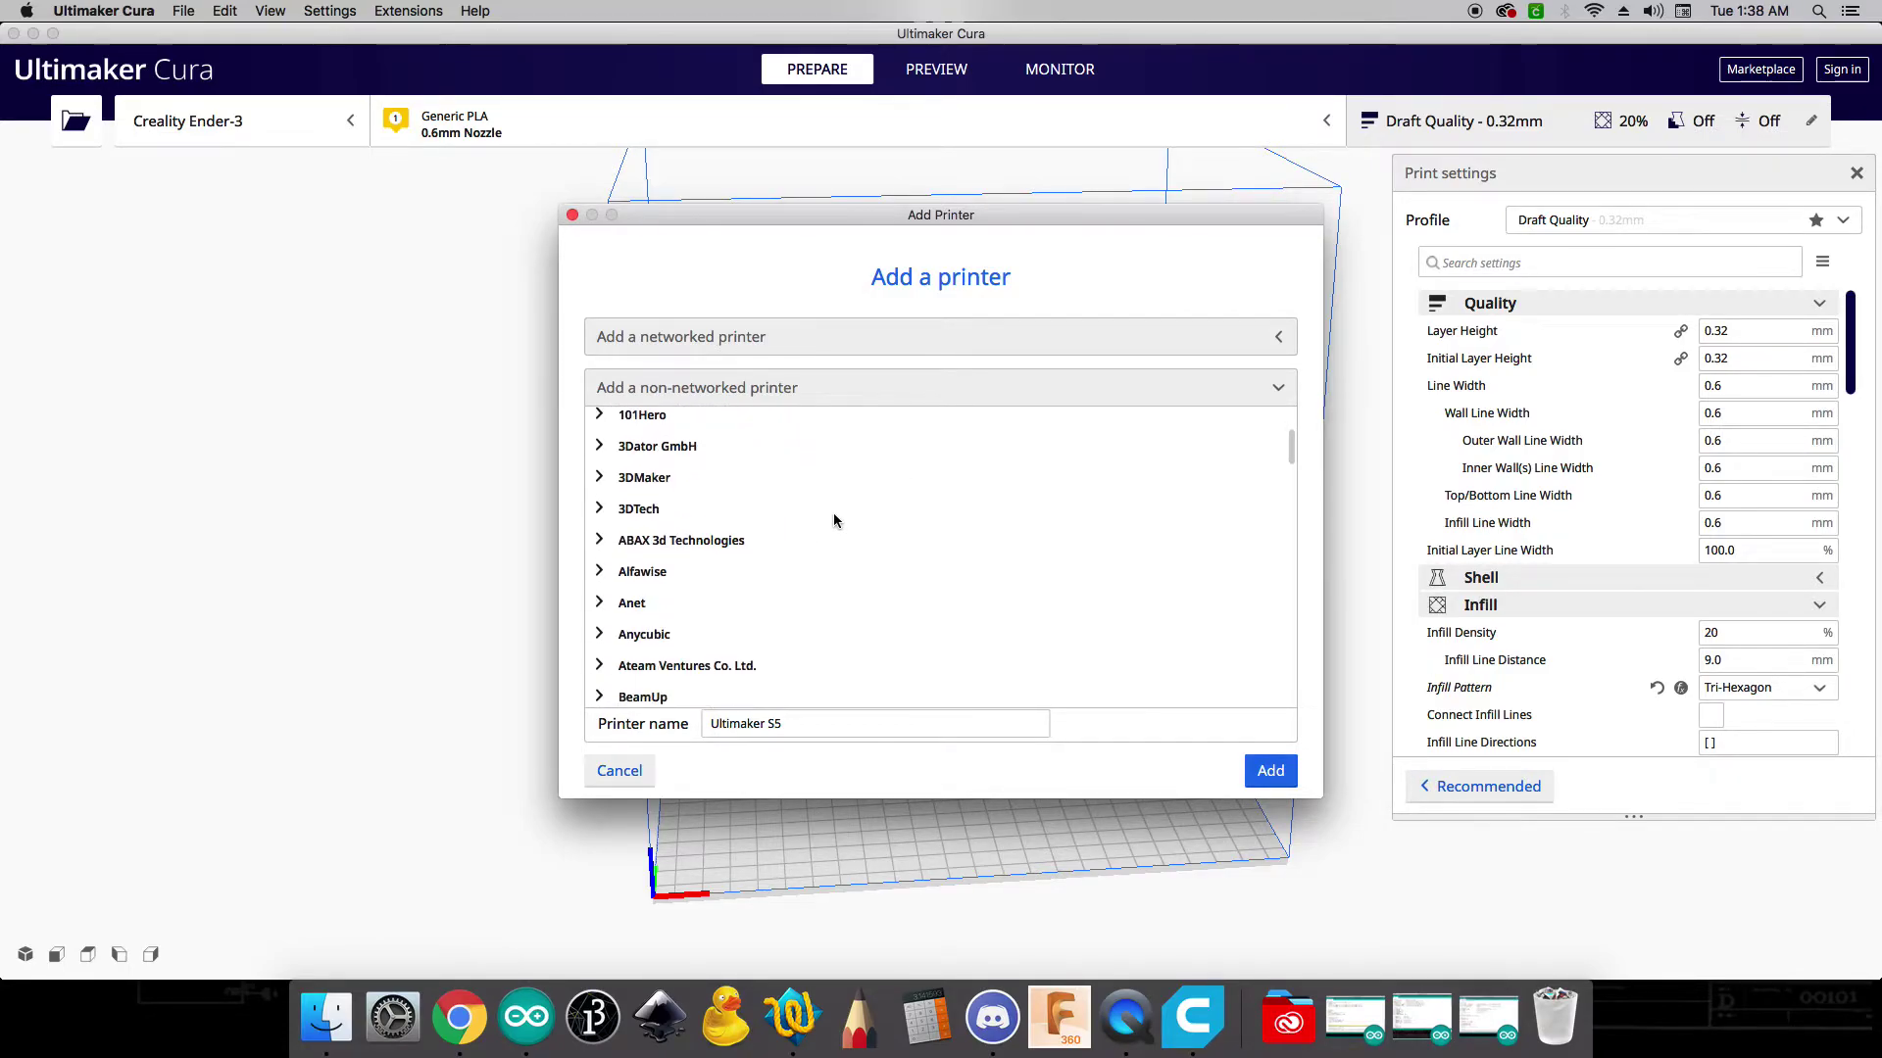
scroll(744, 550, "down", 5)
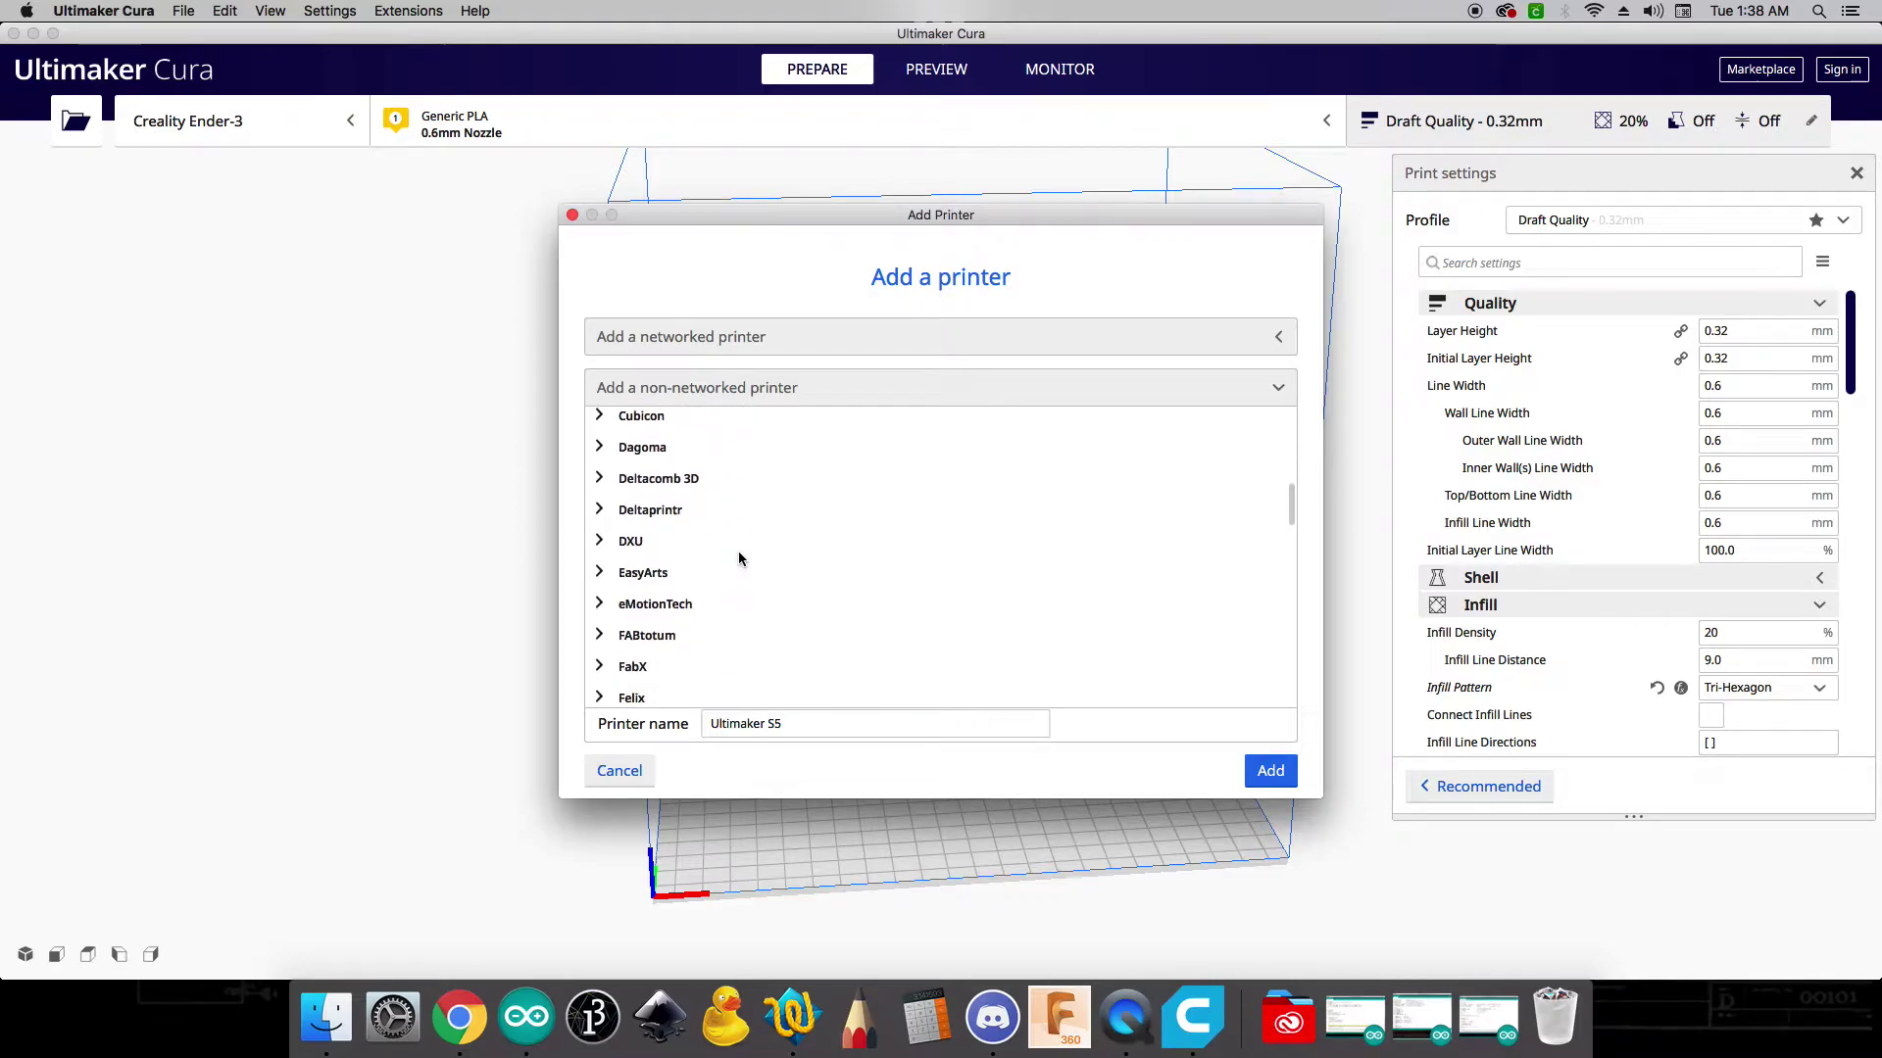
scroll(740, 559, "up", 4)
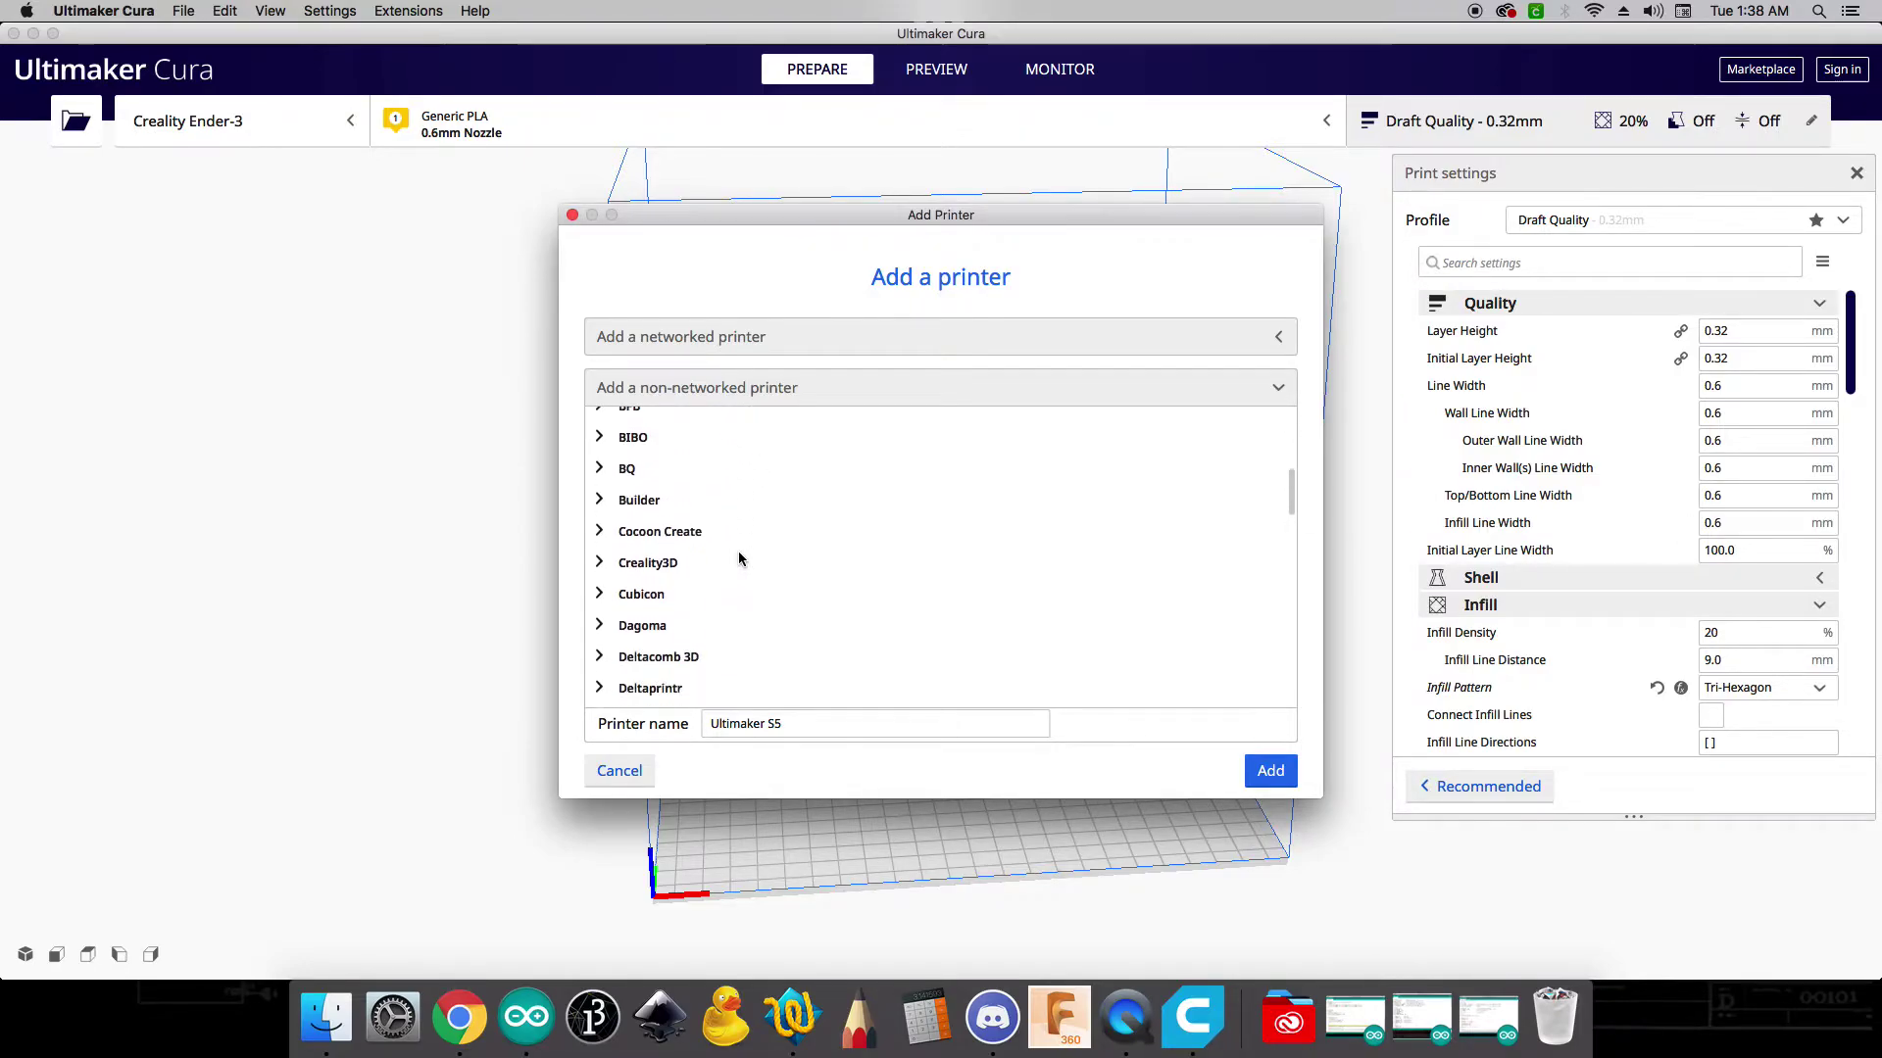
left_click(599, 529)
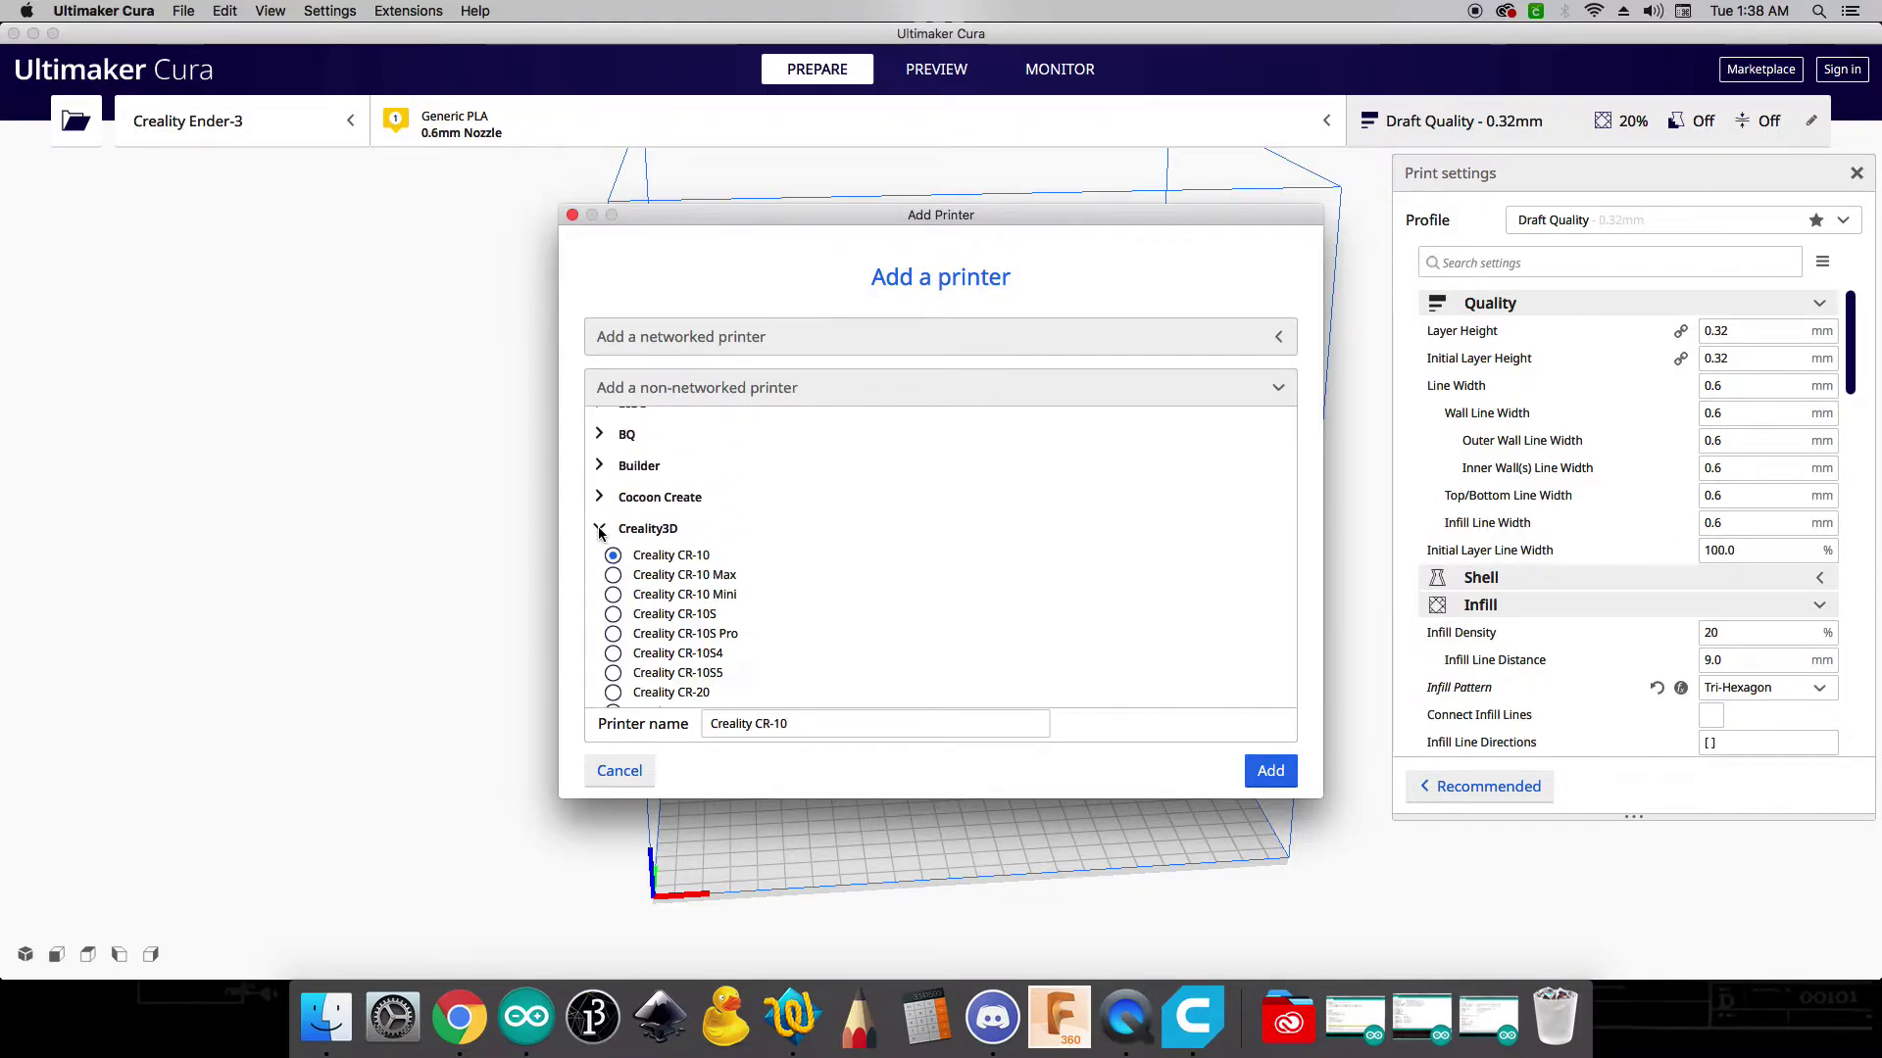
scroll(666, 568, "down", 3)
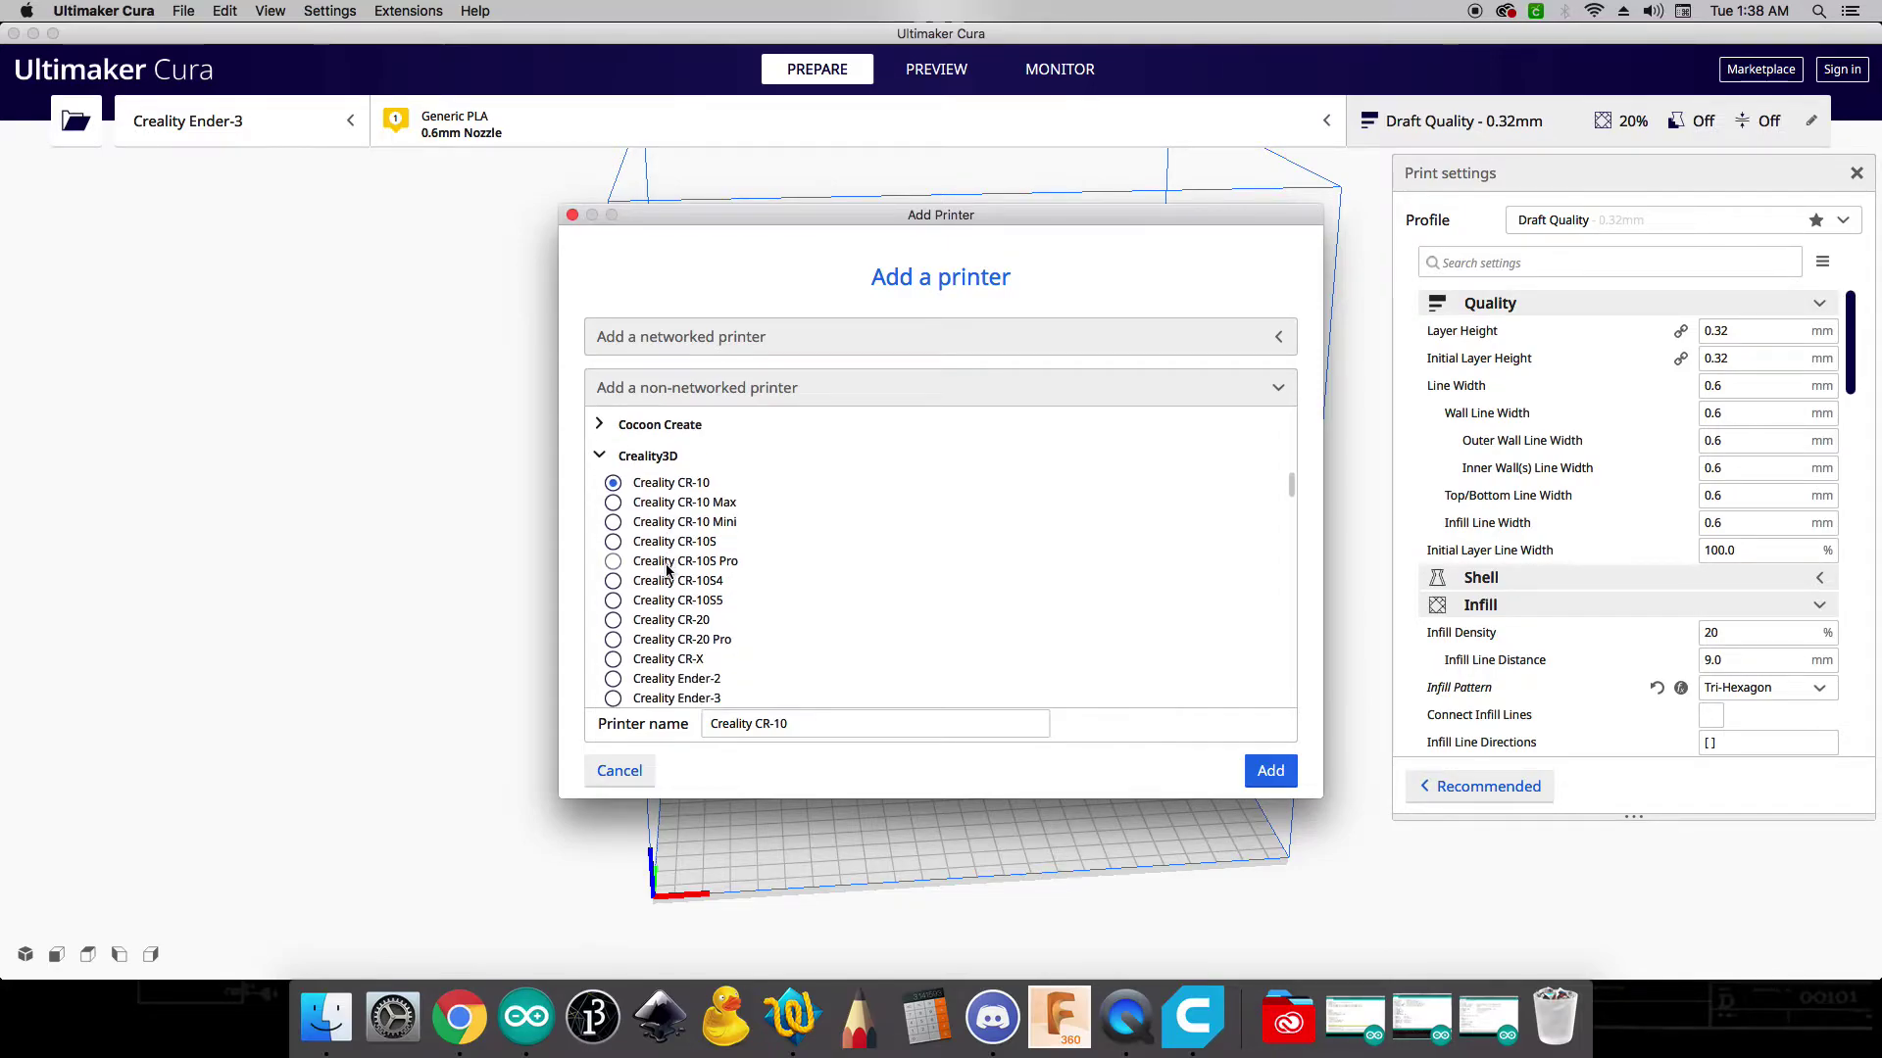
scroll(666, 571, "down", 1)
left_click(612, 673)
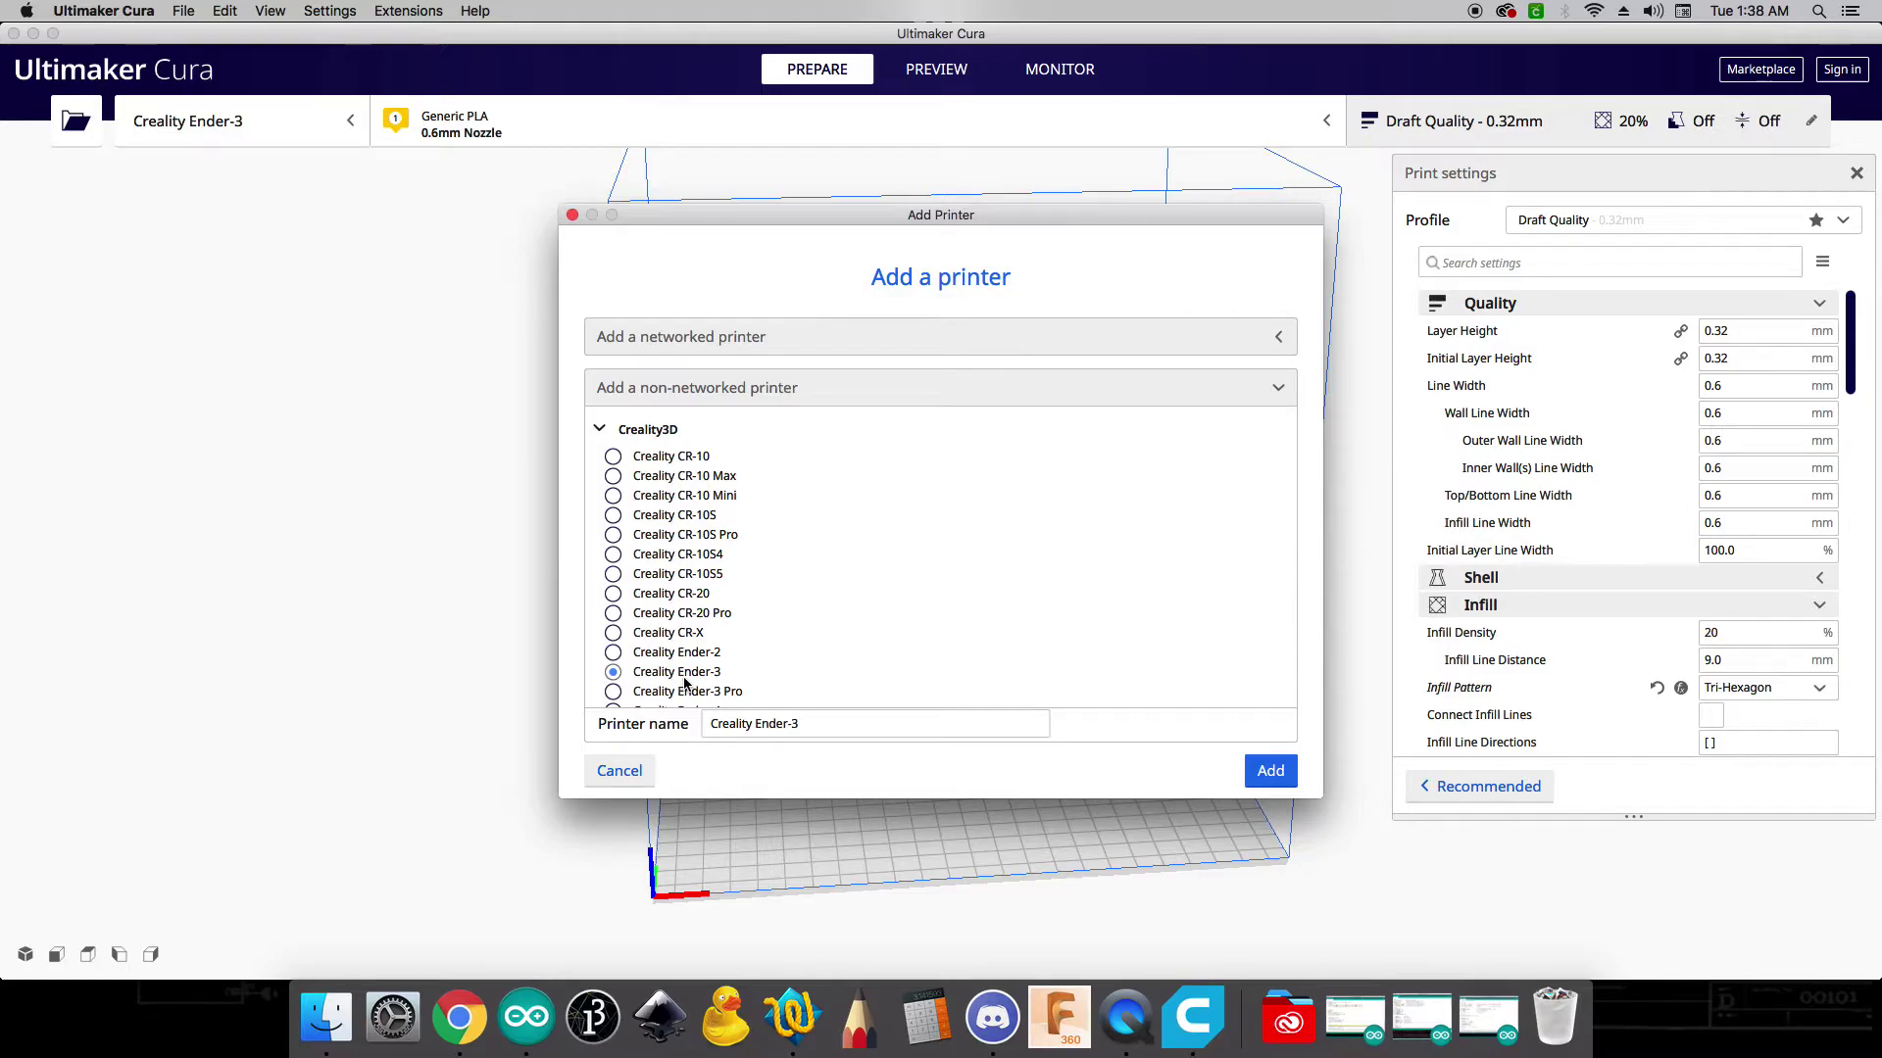
left_click(1288, 776)
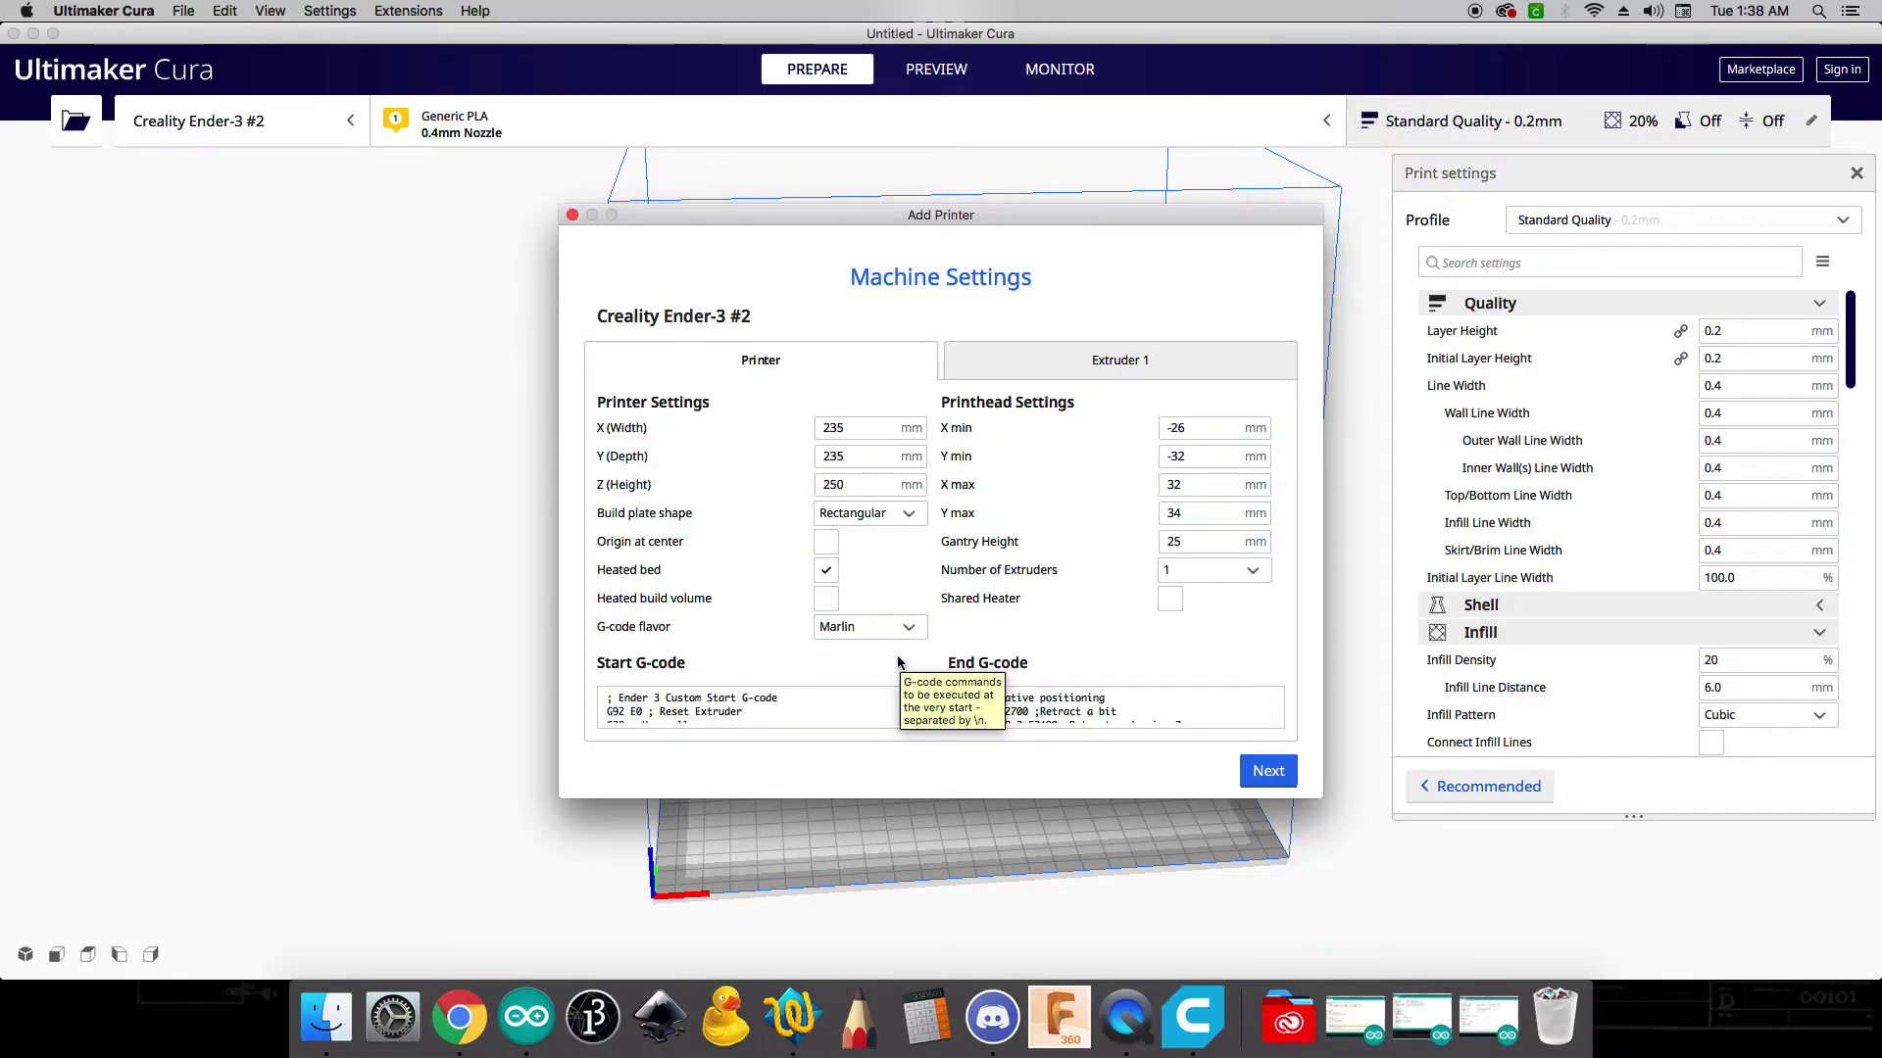
- Accept the default machine settings so Creality Ender-3 #2 becomes the active printer
left_click(1277, 776)
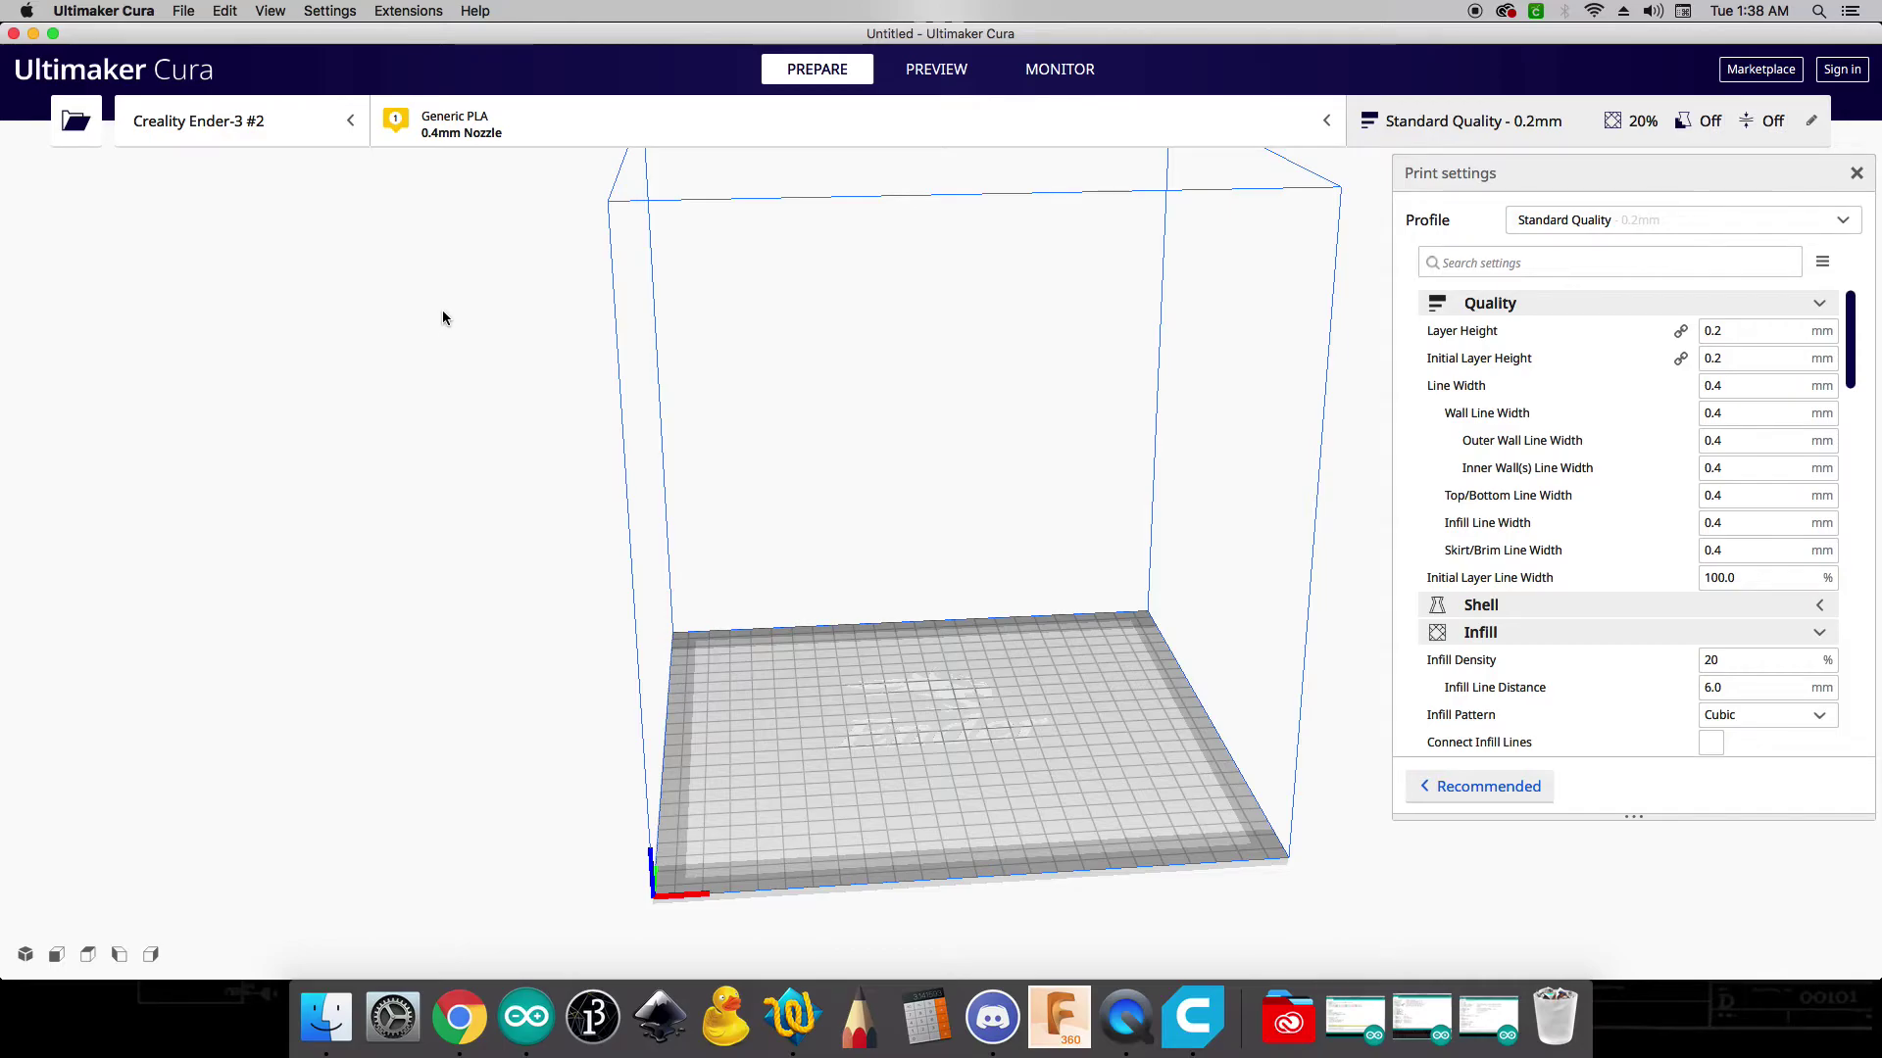
- Open the HackBerryDraft.curaprofile Google Drive link in a new tab and download it
left_click(459, 1017)
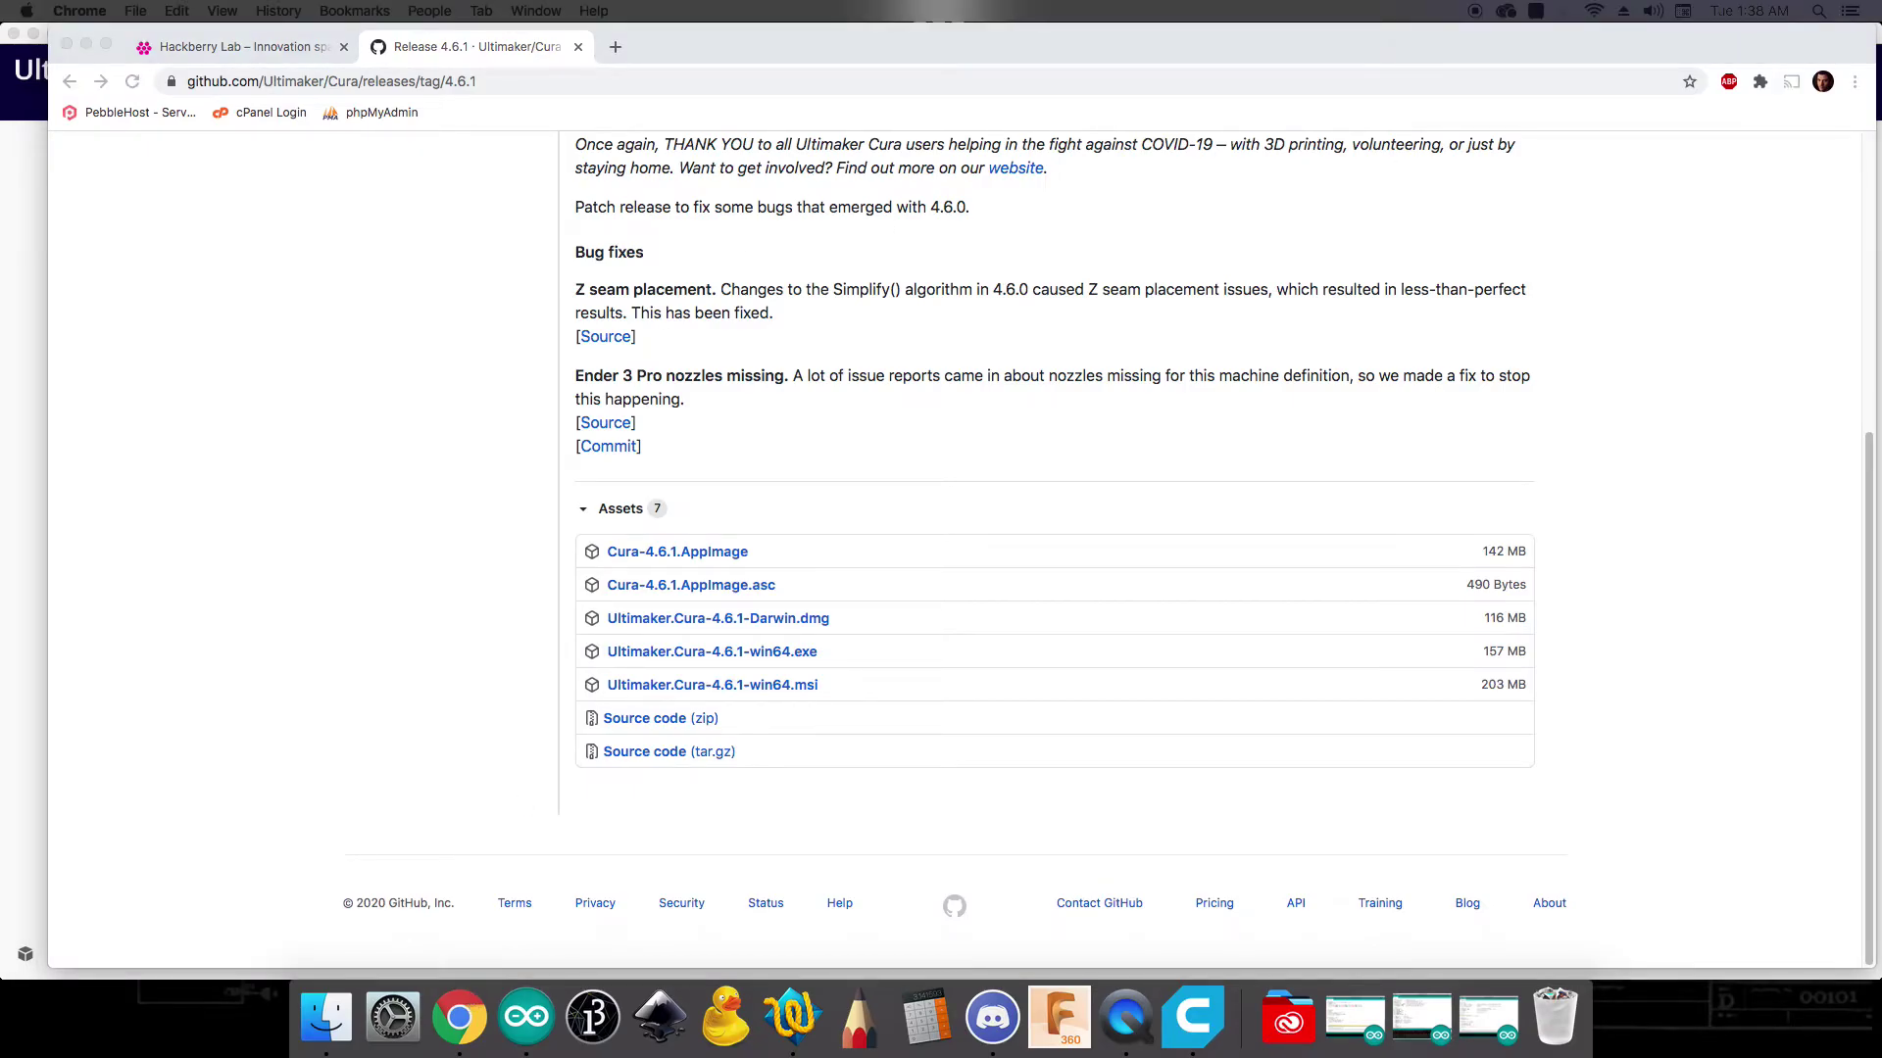
left_click(616, 49)
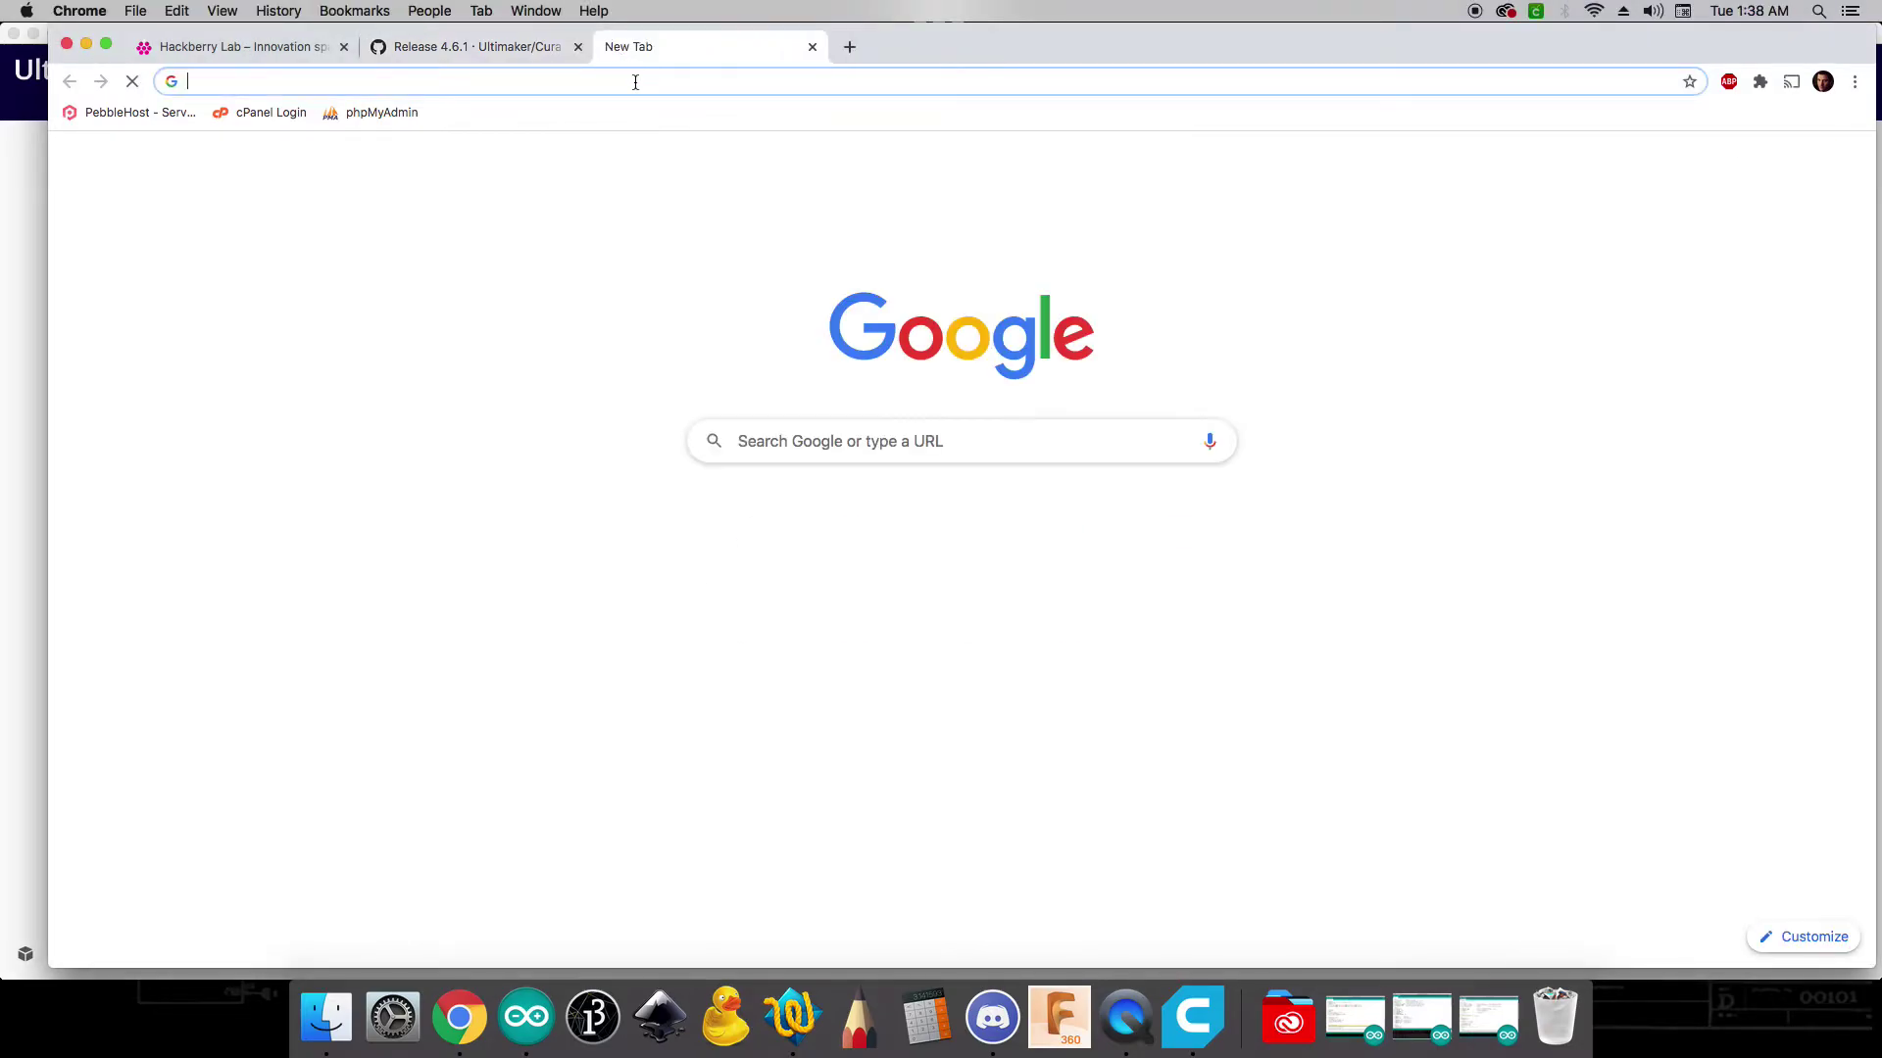
key("Return")
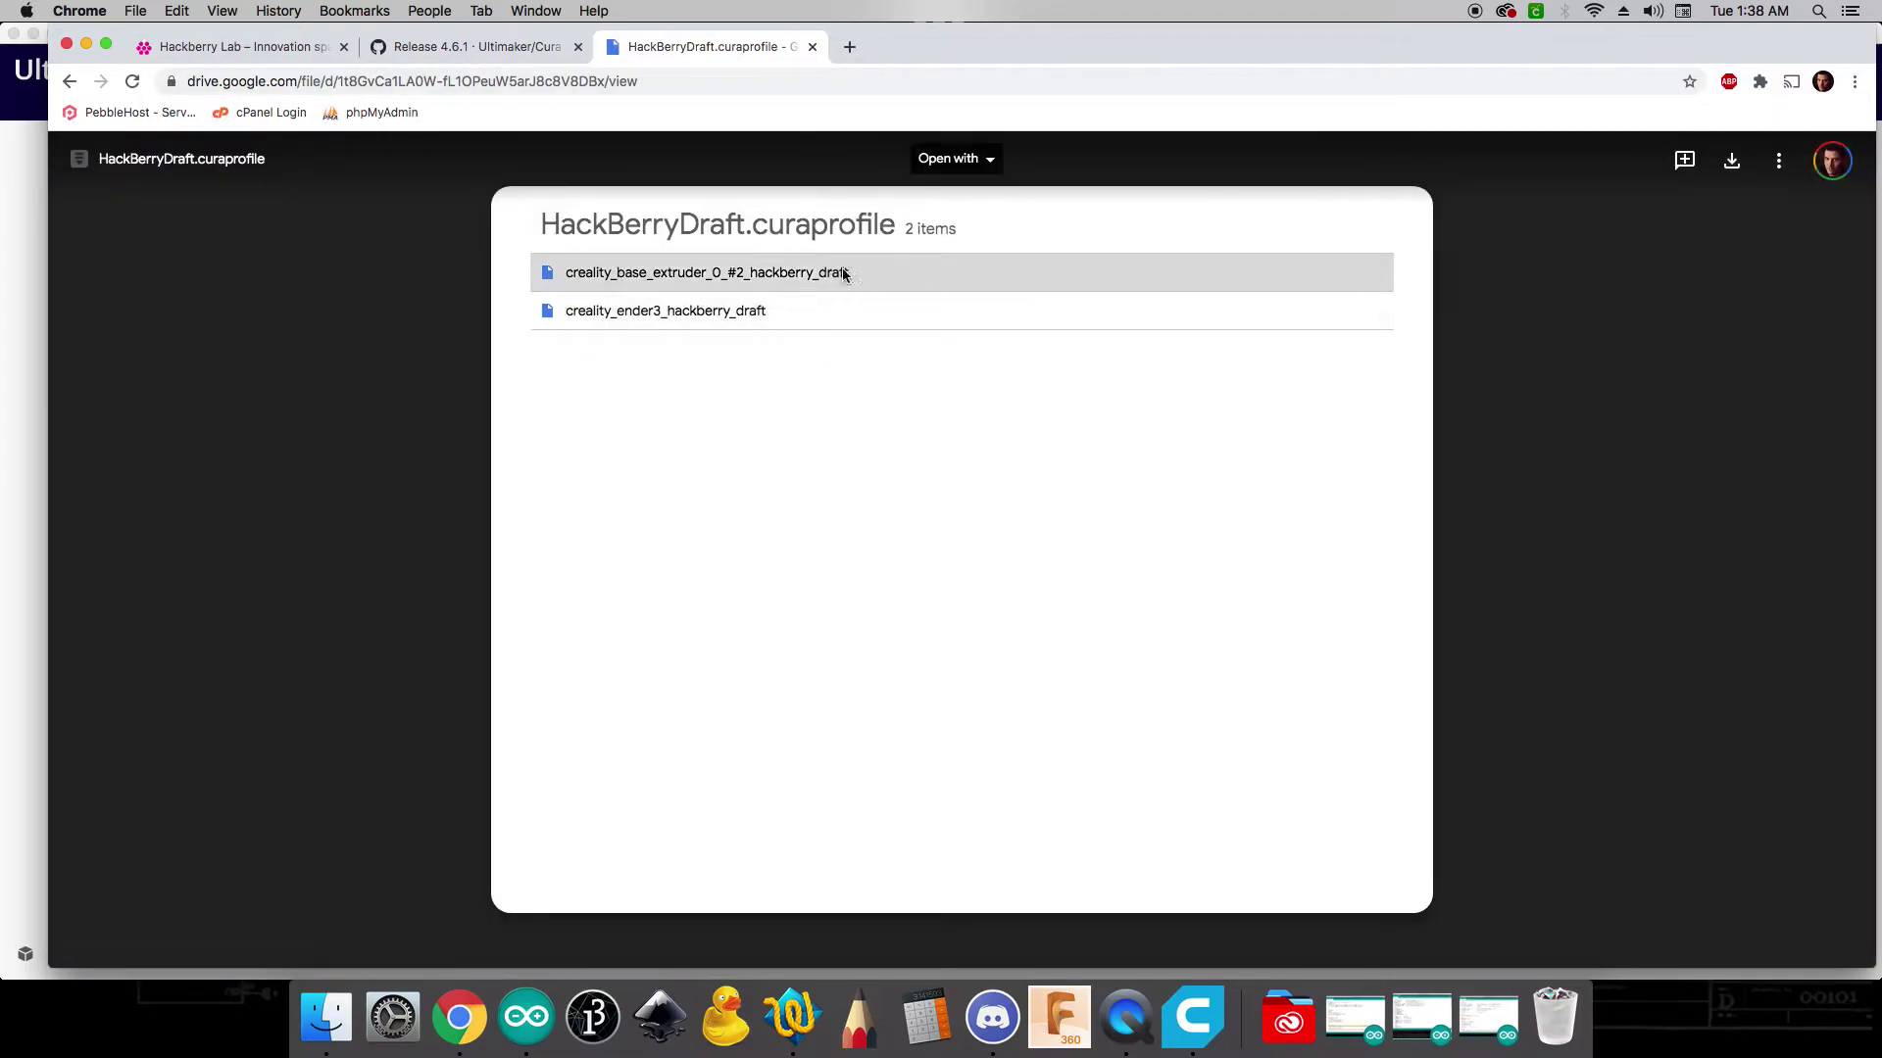
left_click(1731, 162)
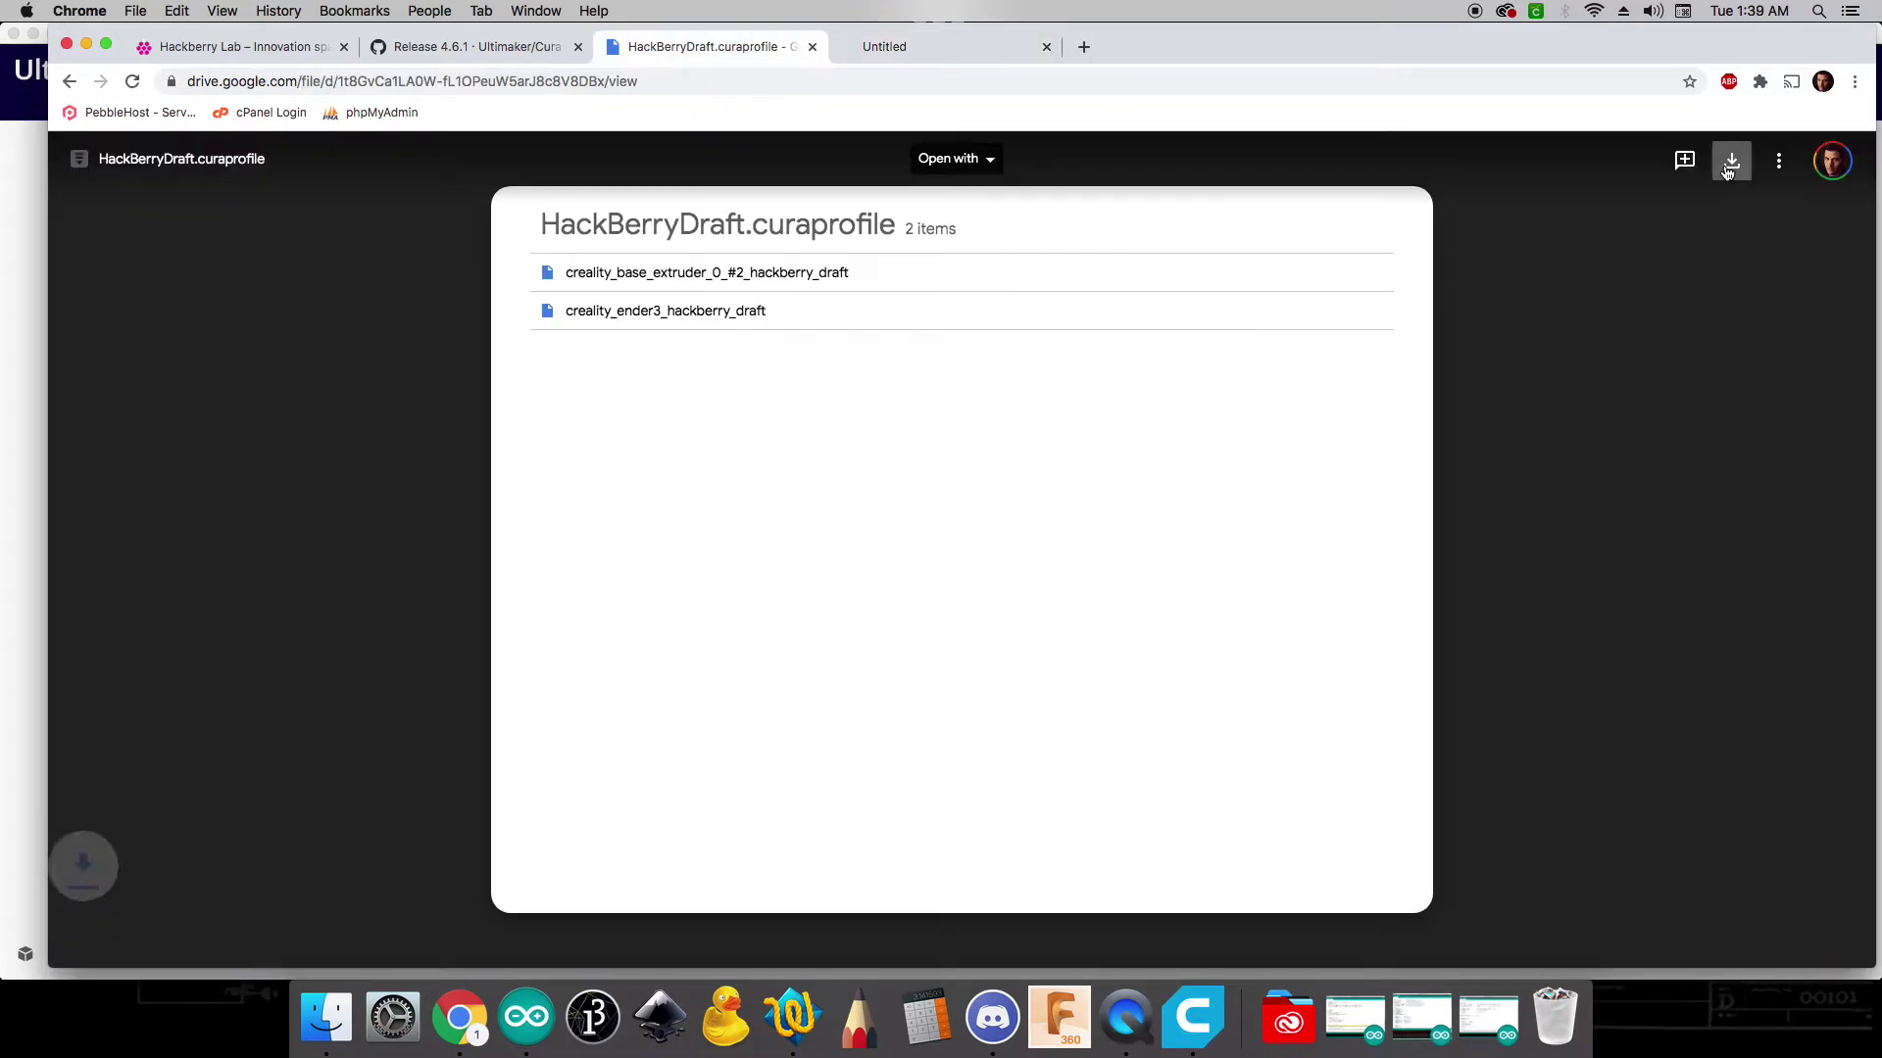
left_click(157, 943)
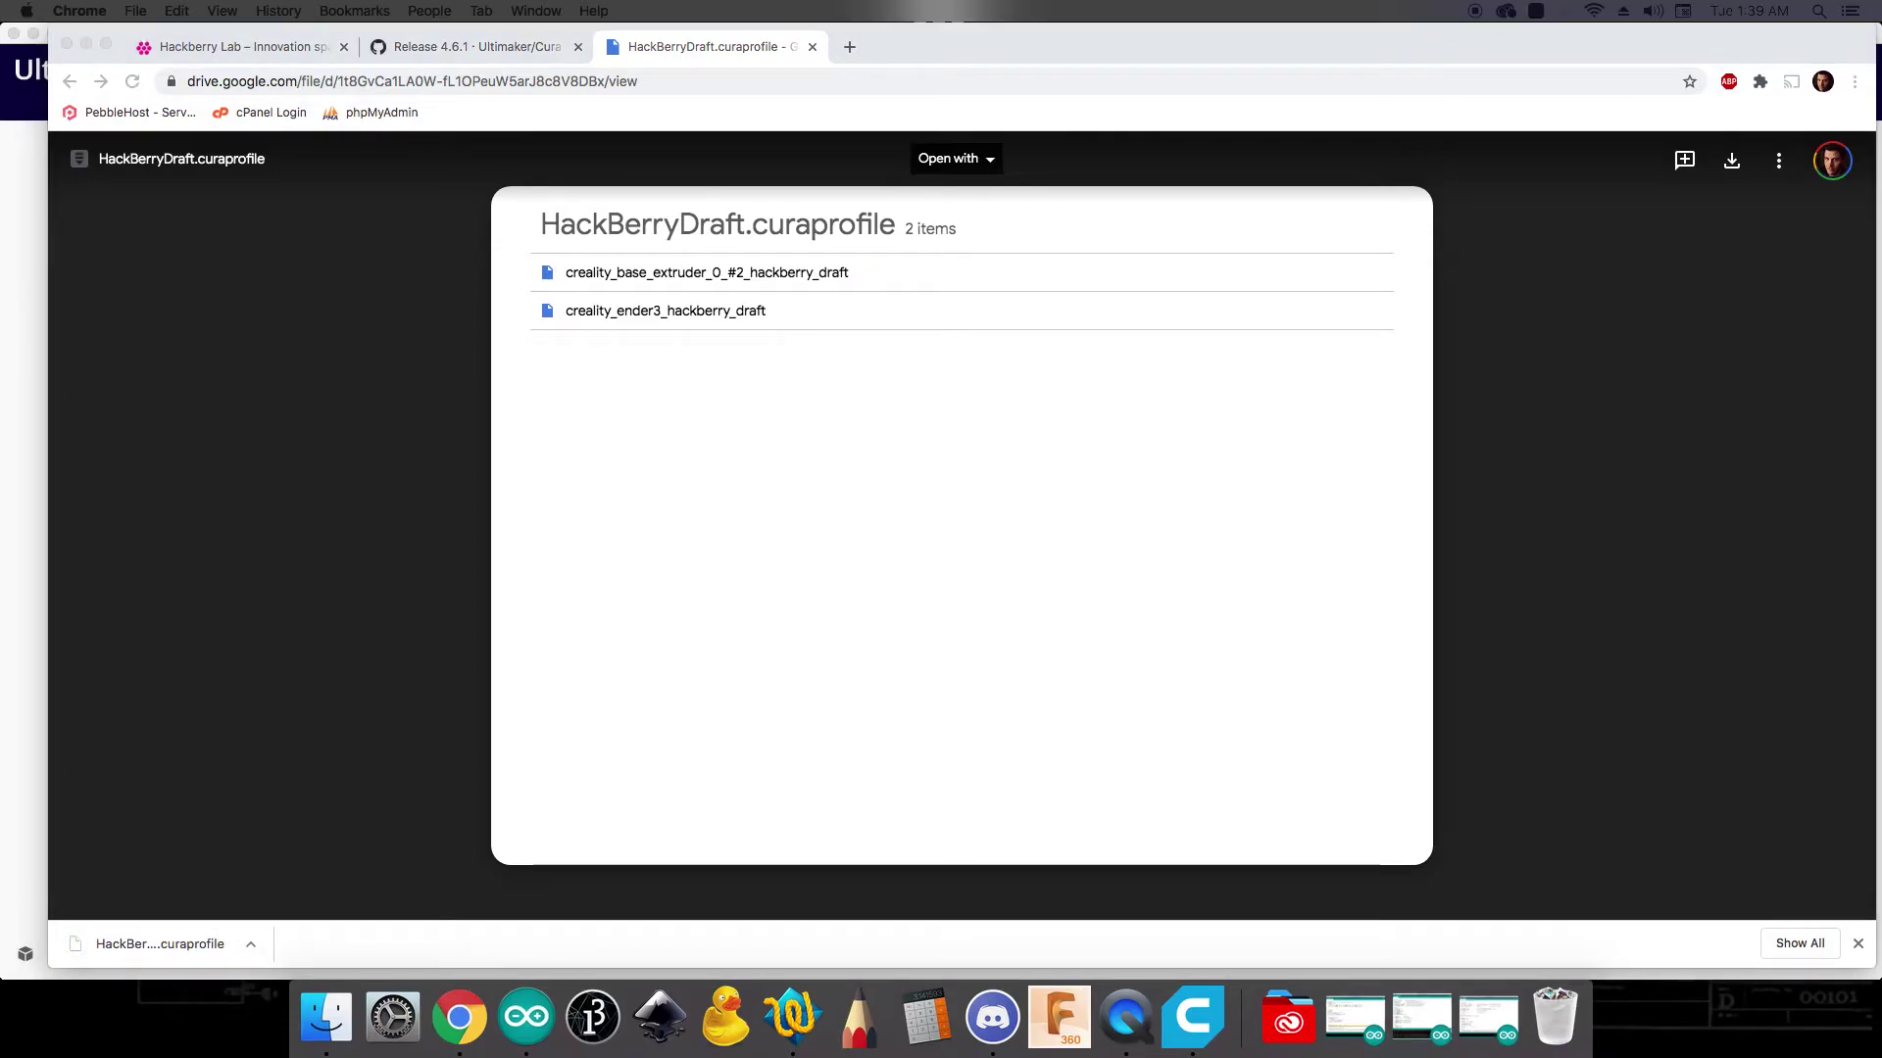
- Load the HackBerryFine profile link in Drive, download it, and return to Cura
left_click(550, 81)
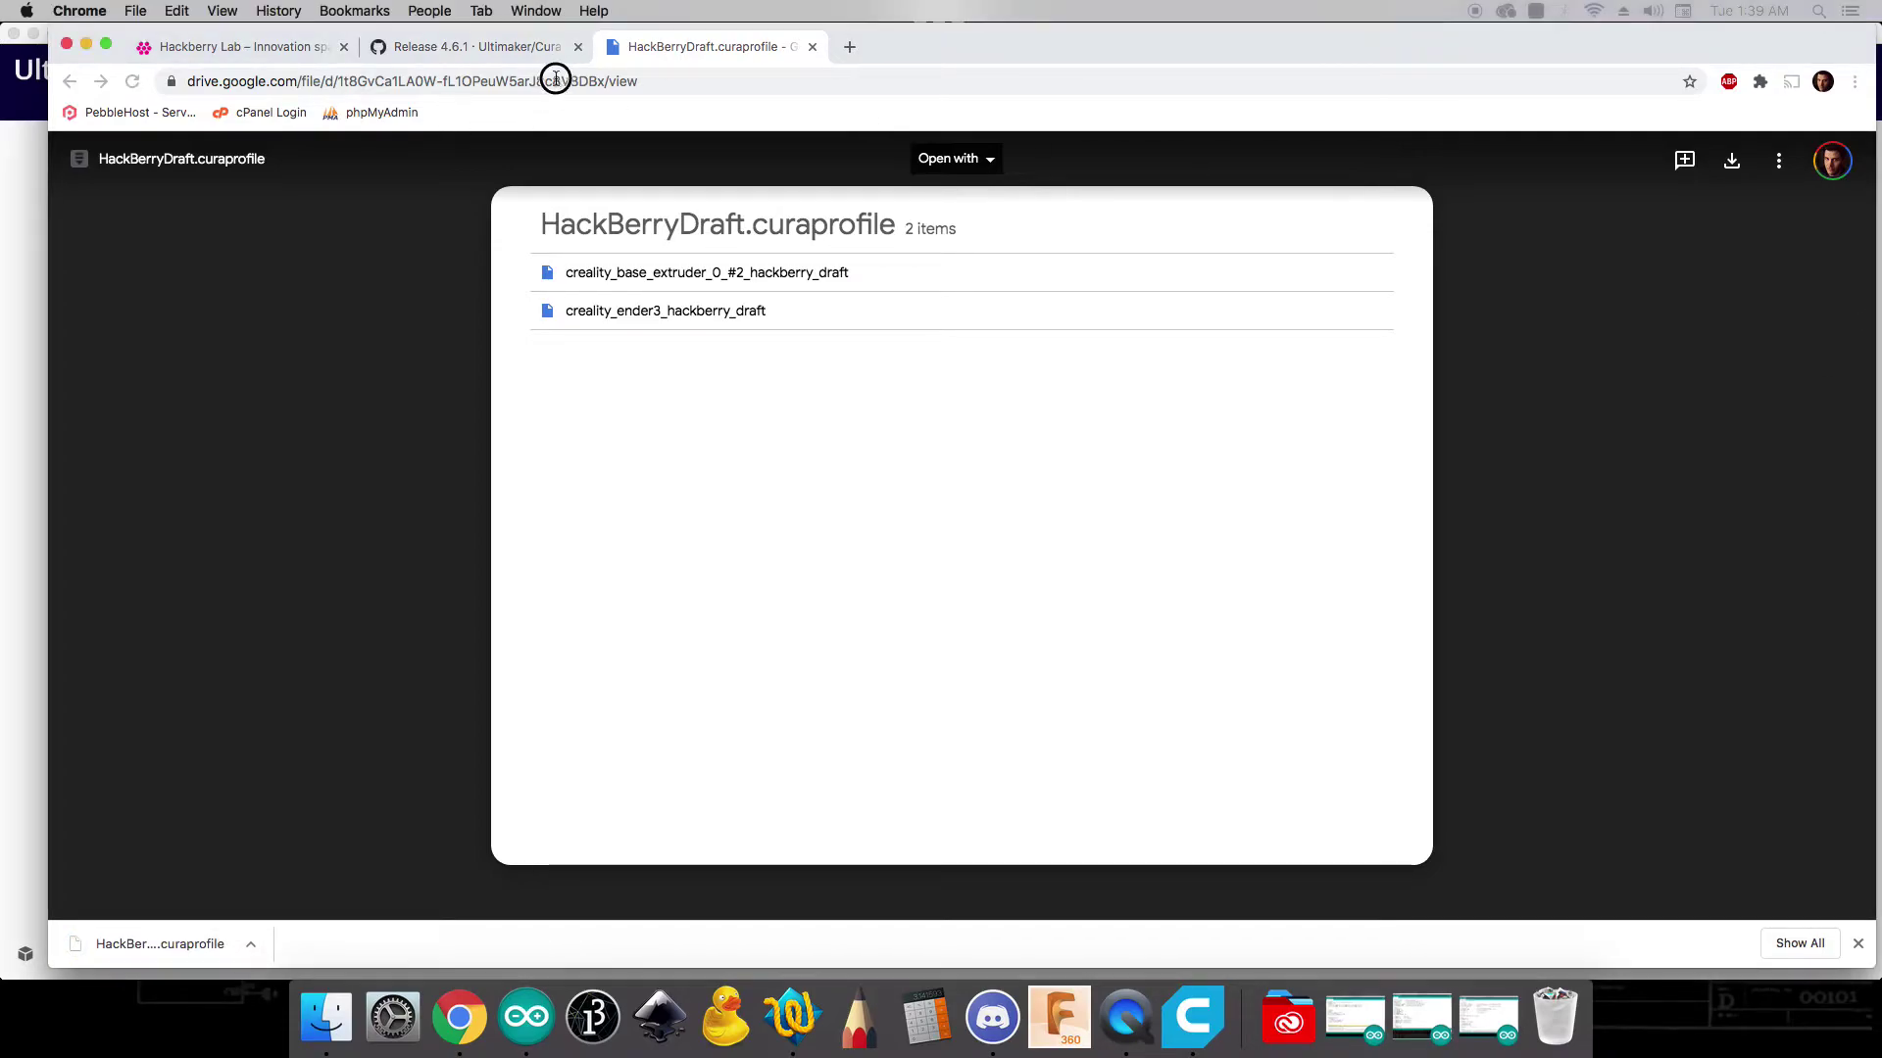
left_click(675, 80)
key("super+a")
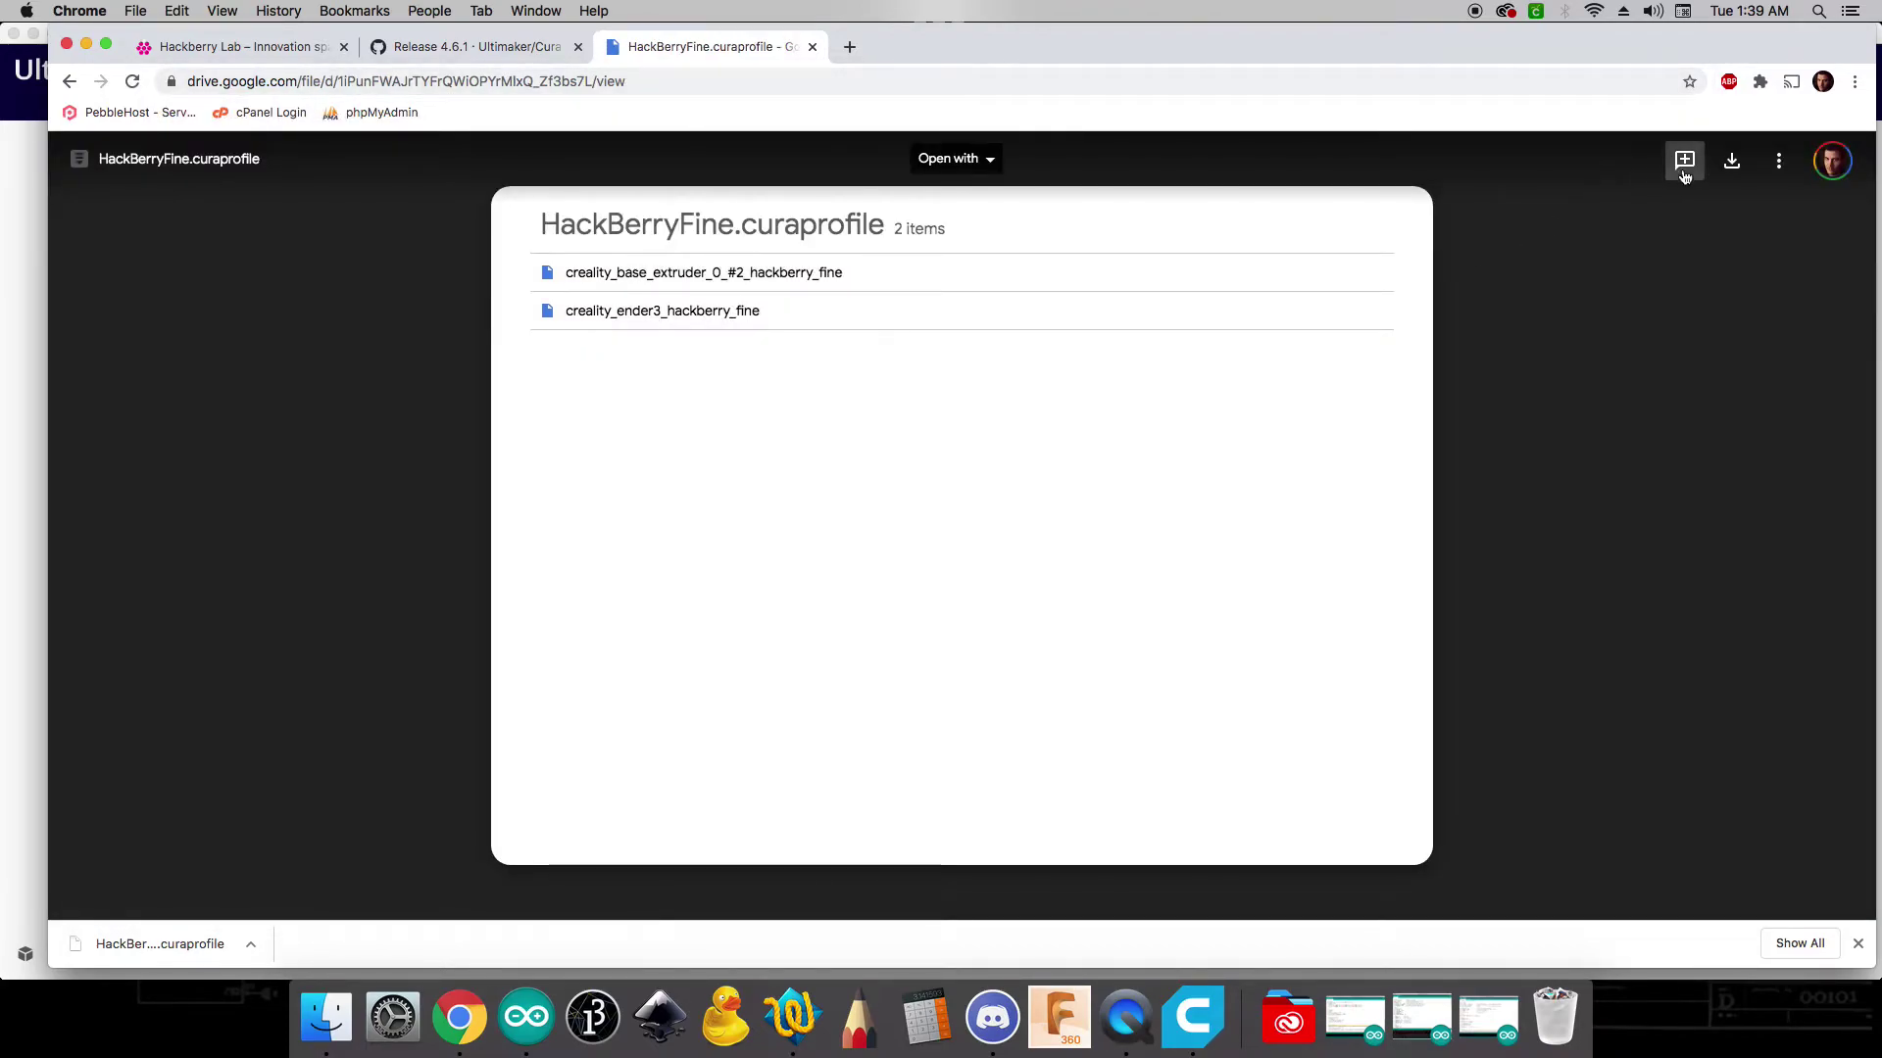
left_click(1731, 160)
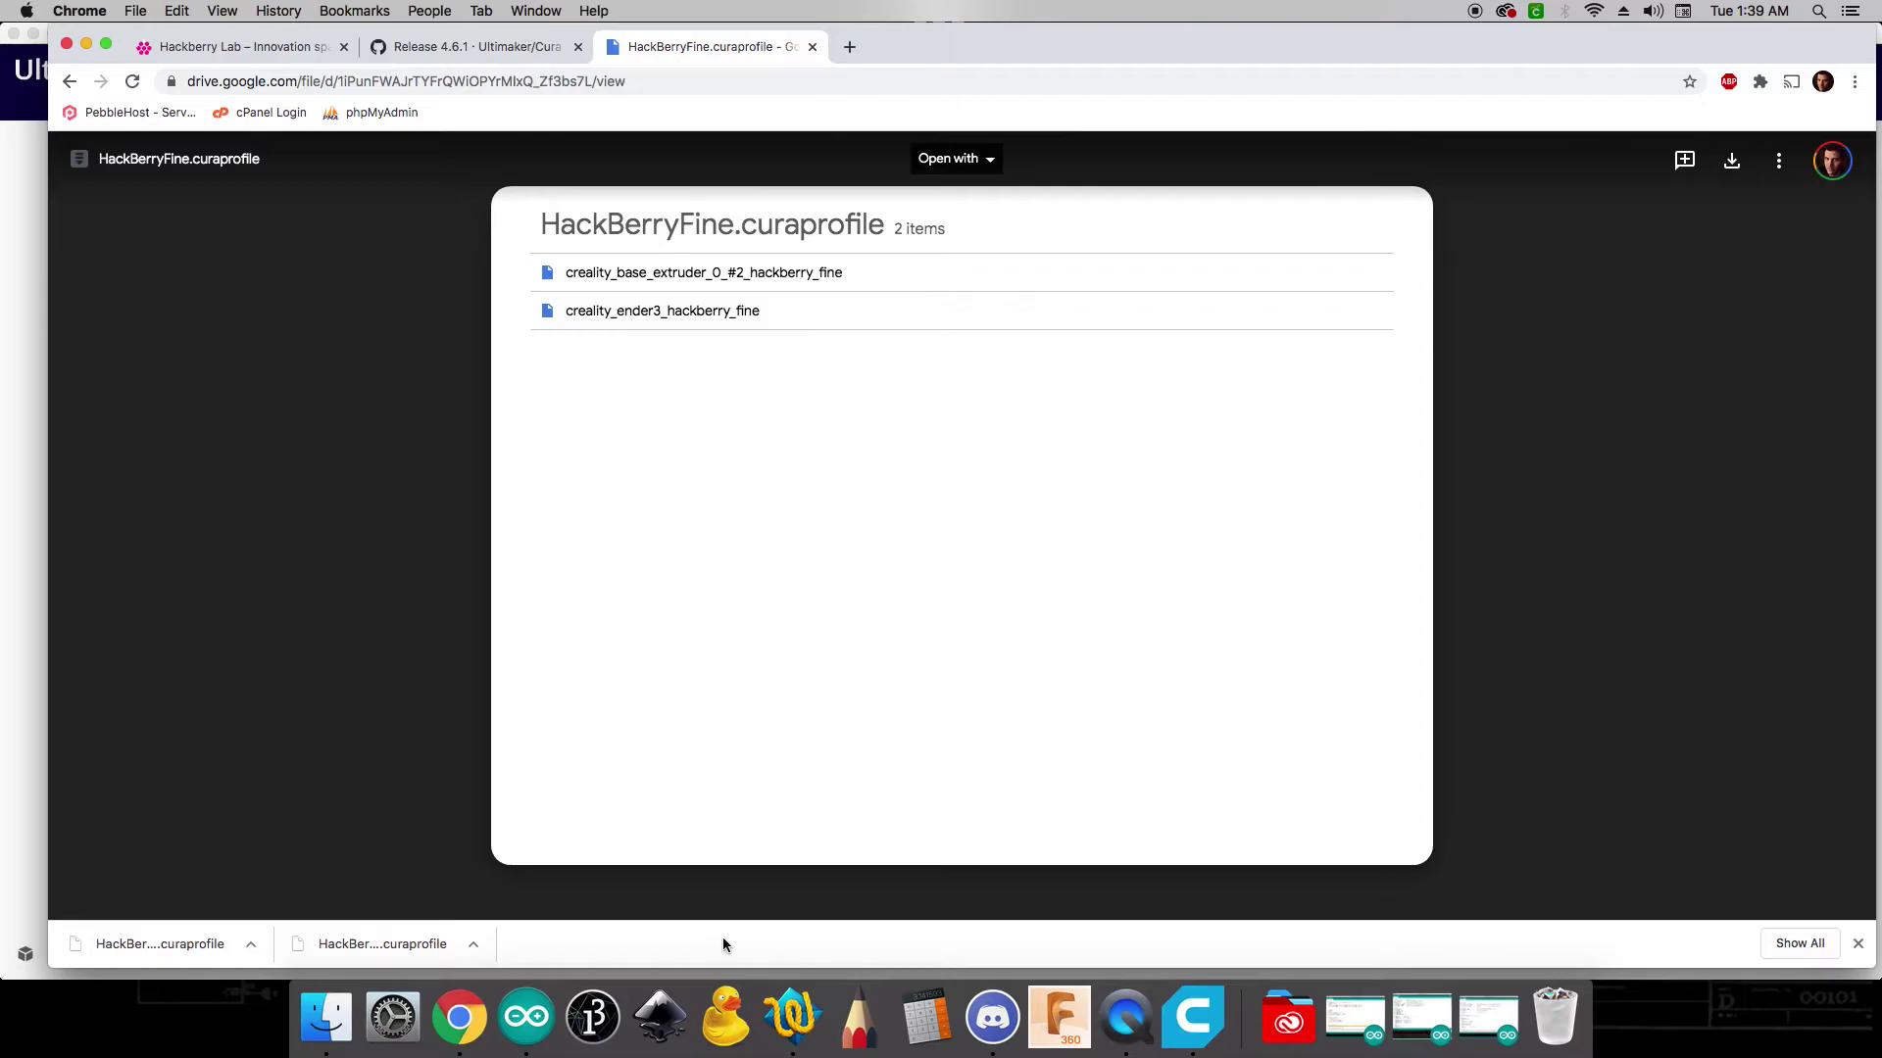
left_click(1189, 1012)
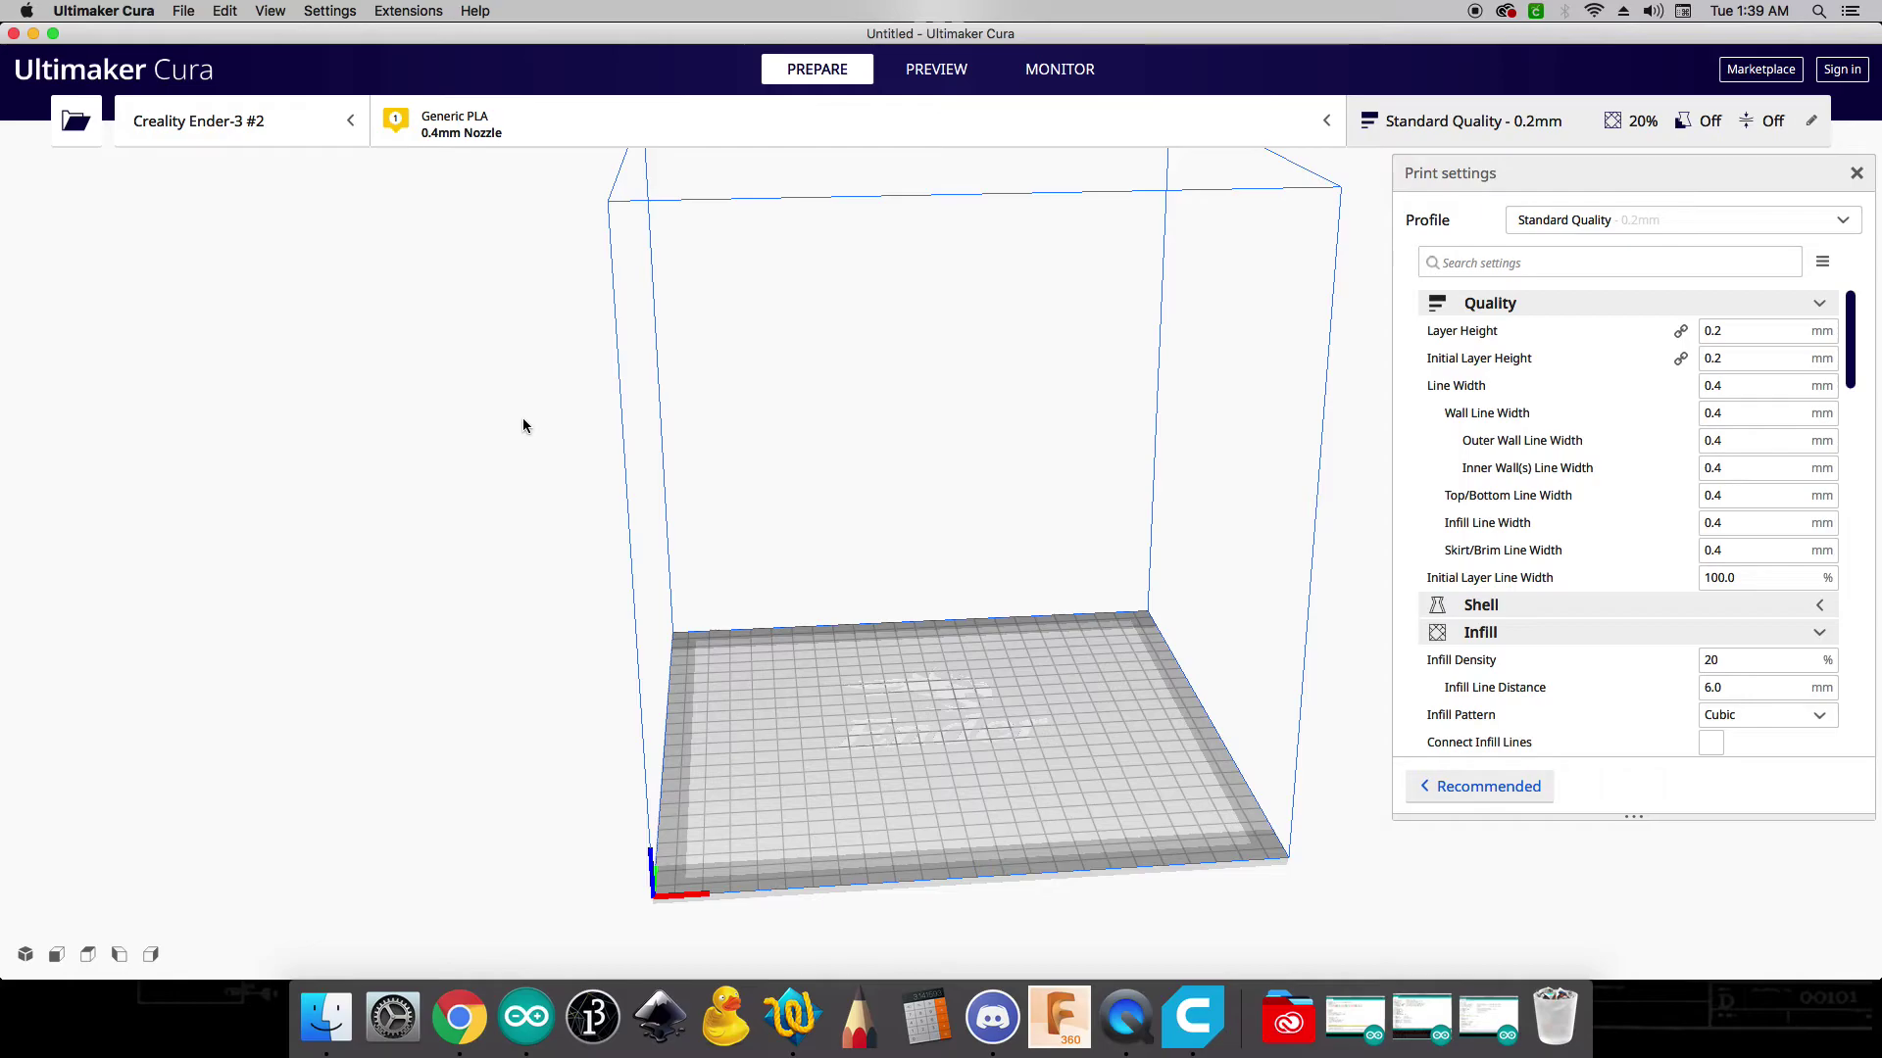
- Import HackBerryDraft (1).curaprofile from Downloads through the profile preferences
key("super+comma")
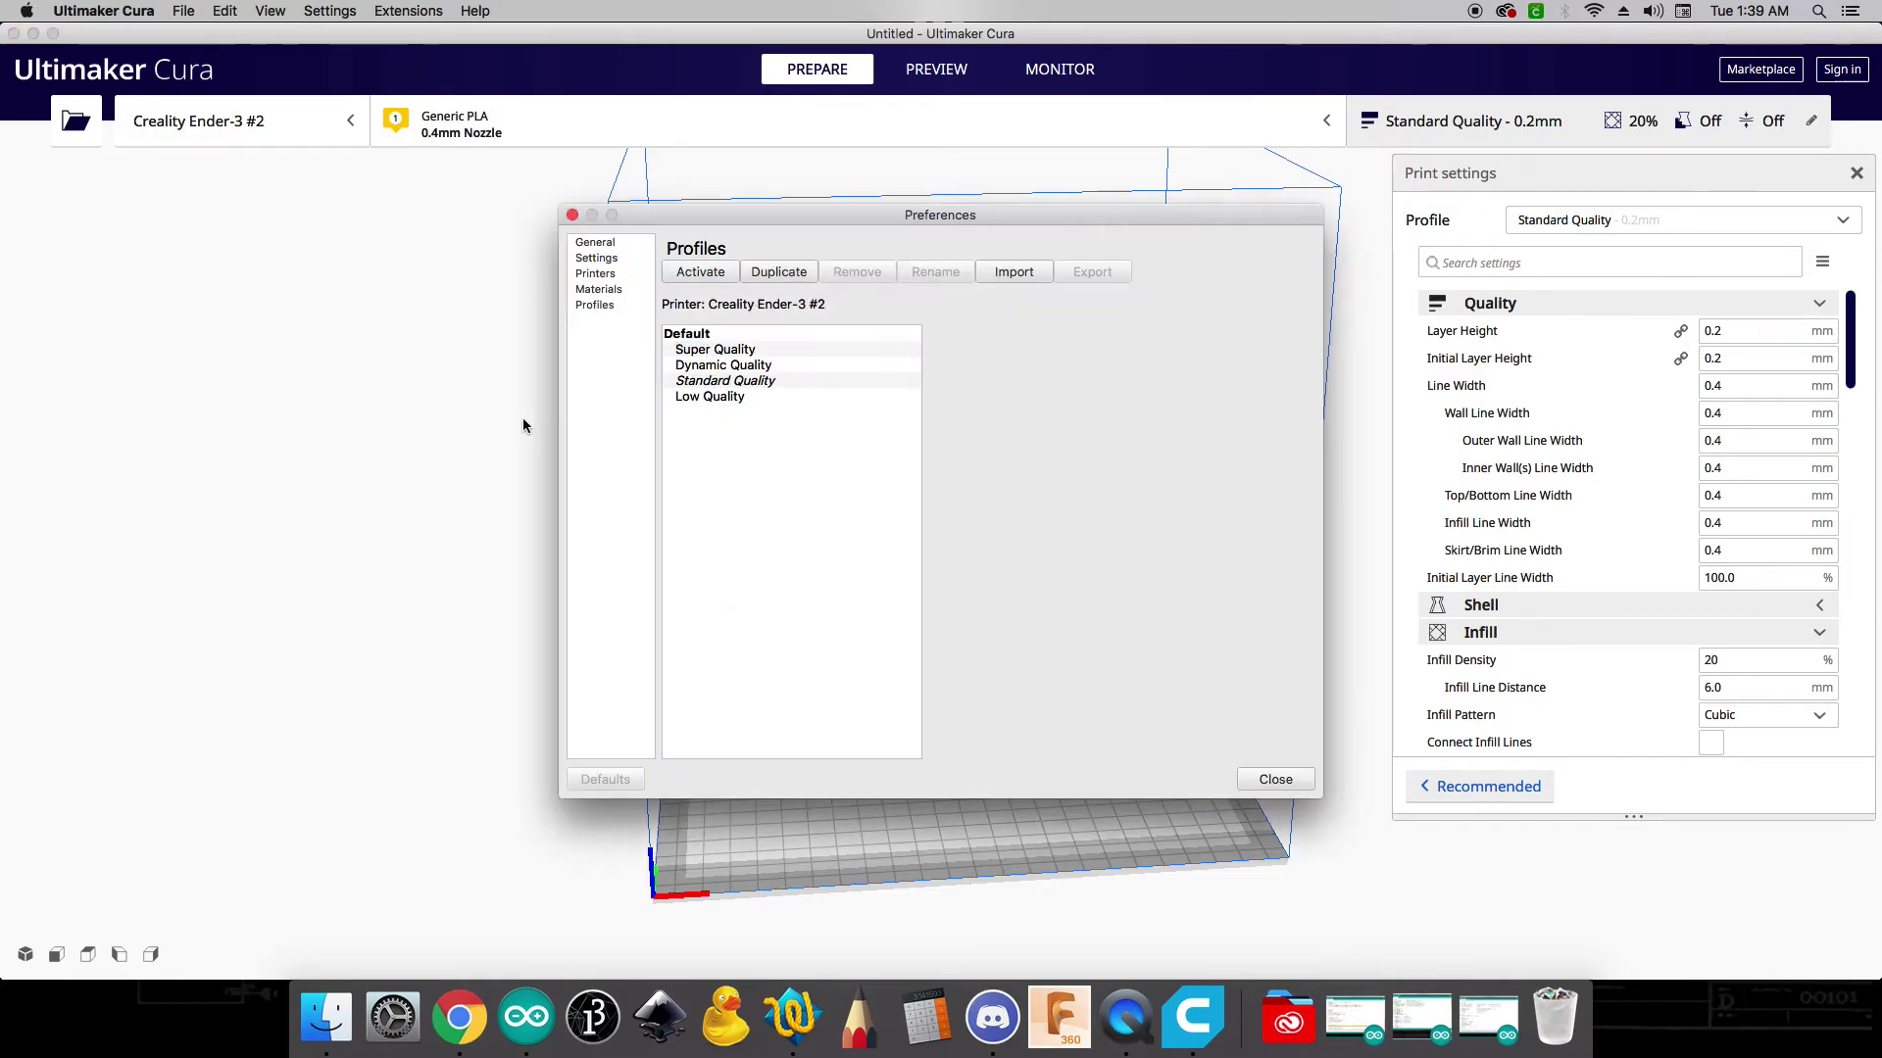
left_click_drag(813, 210, 631, 201)
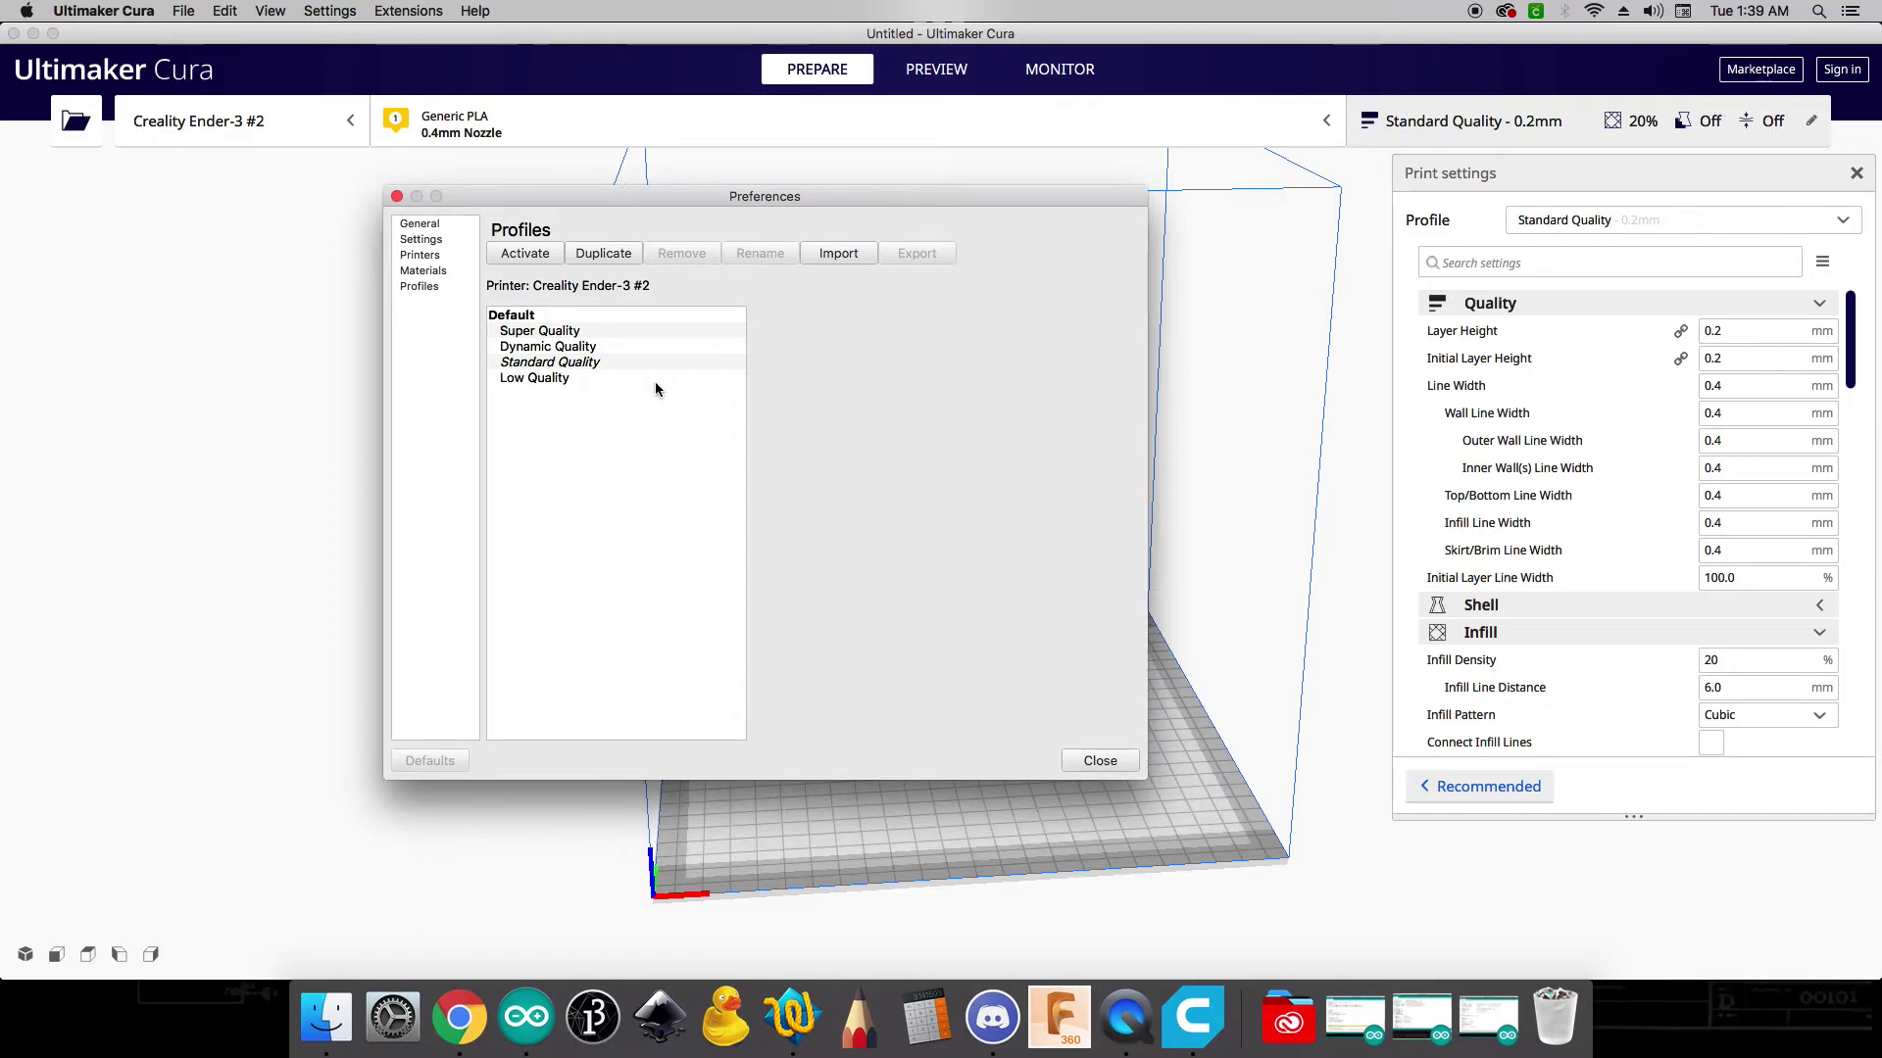
left_click(844, 257)
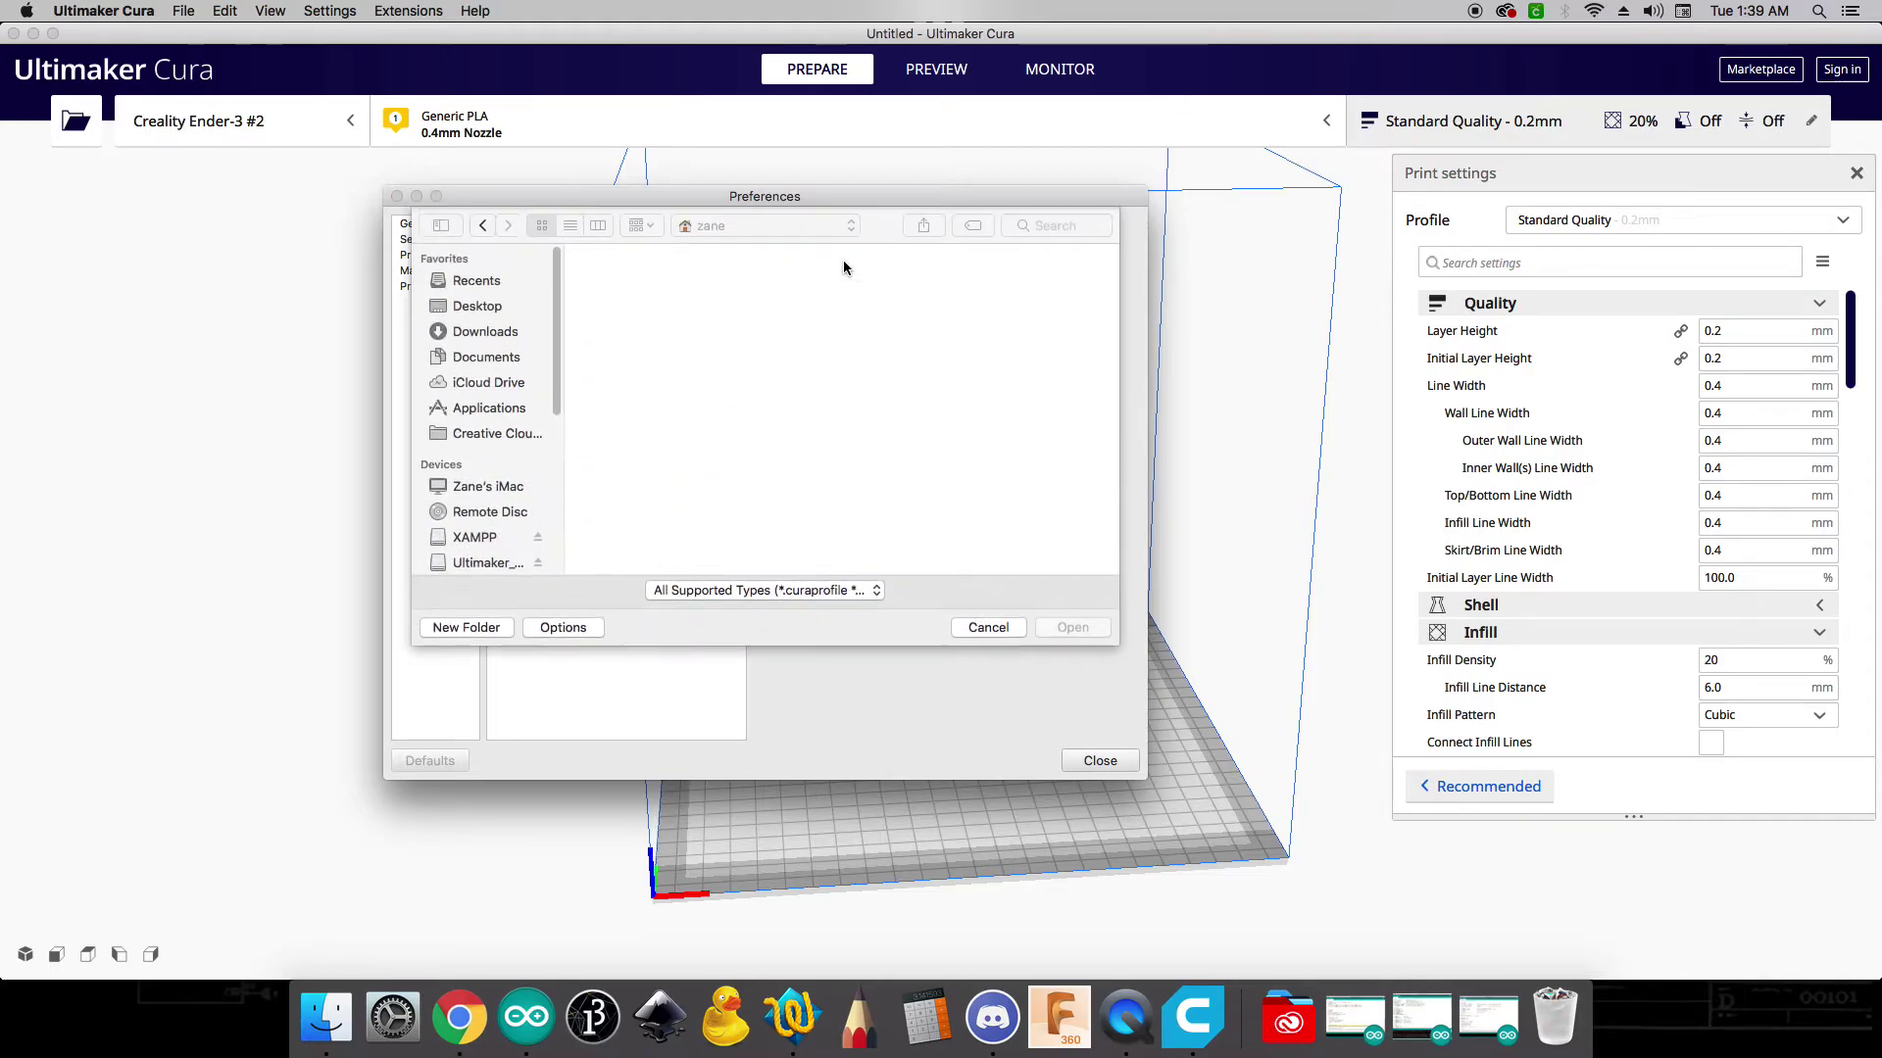
left_click(509, 333)
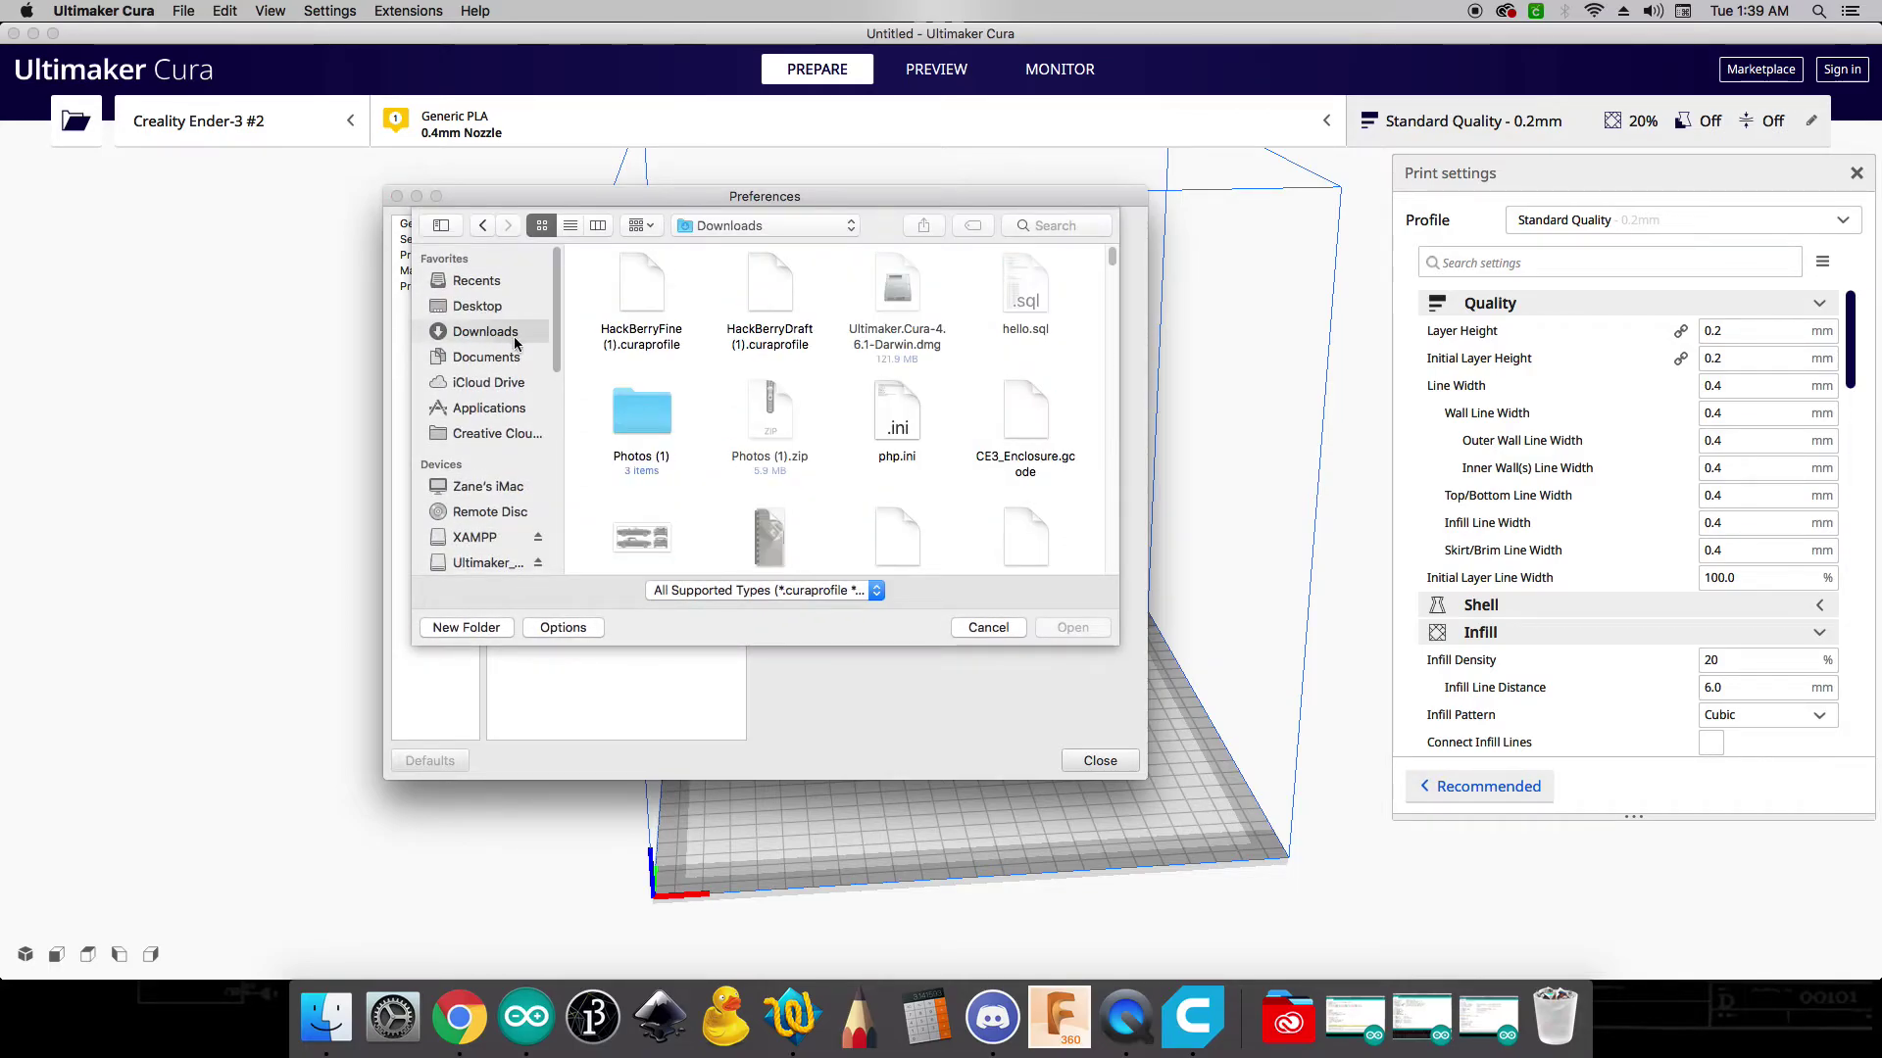
double_click(767, 288)
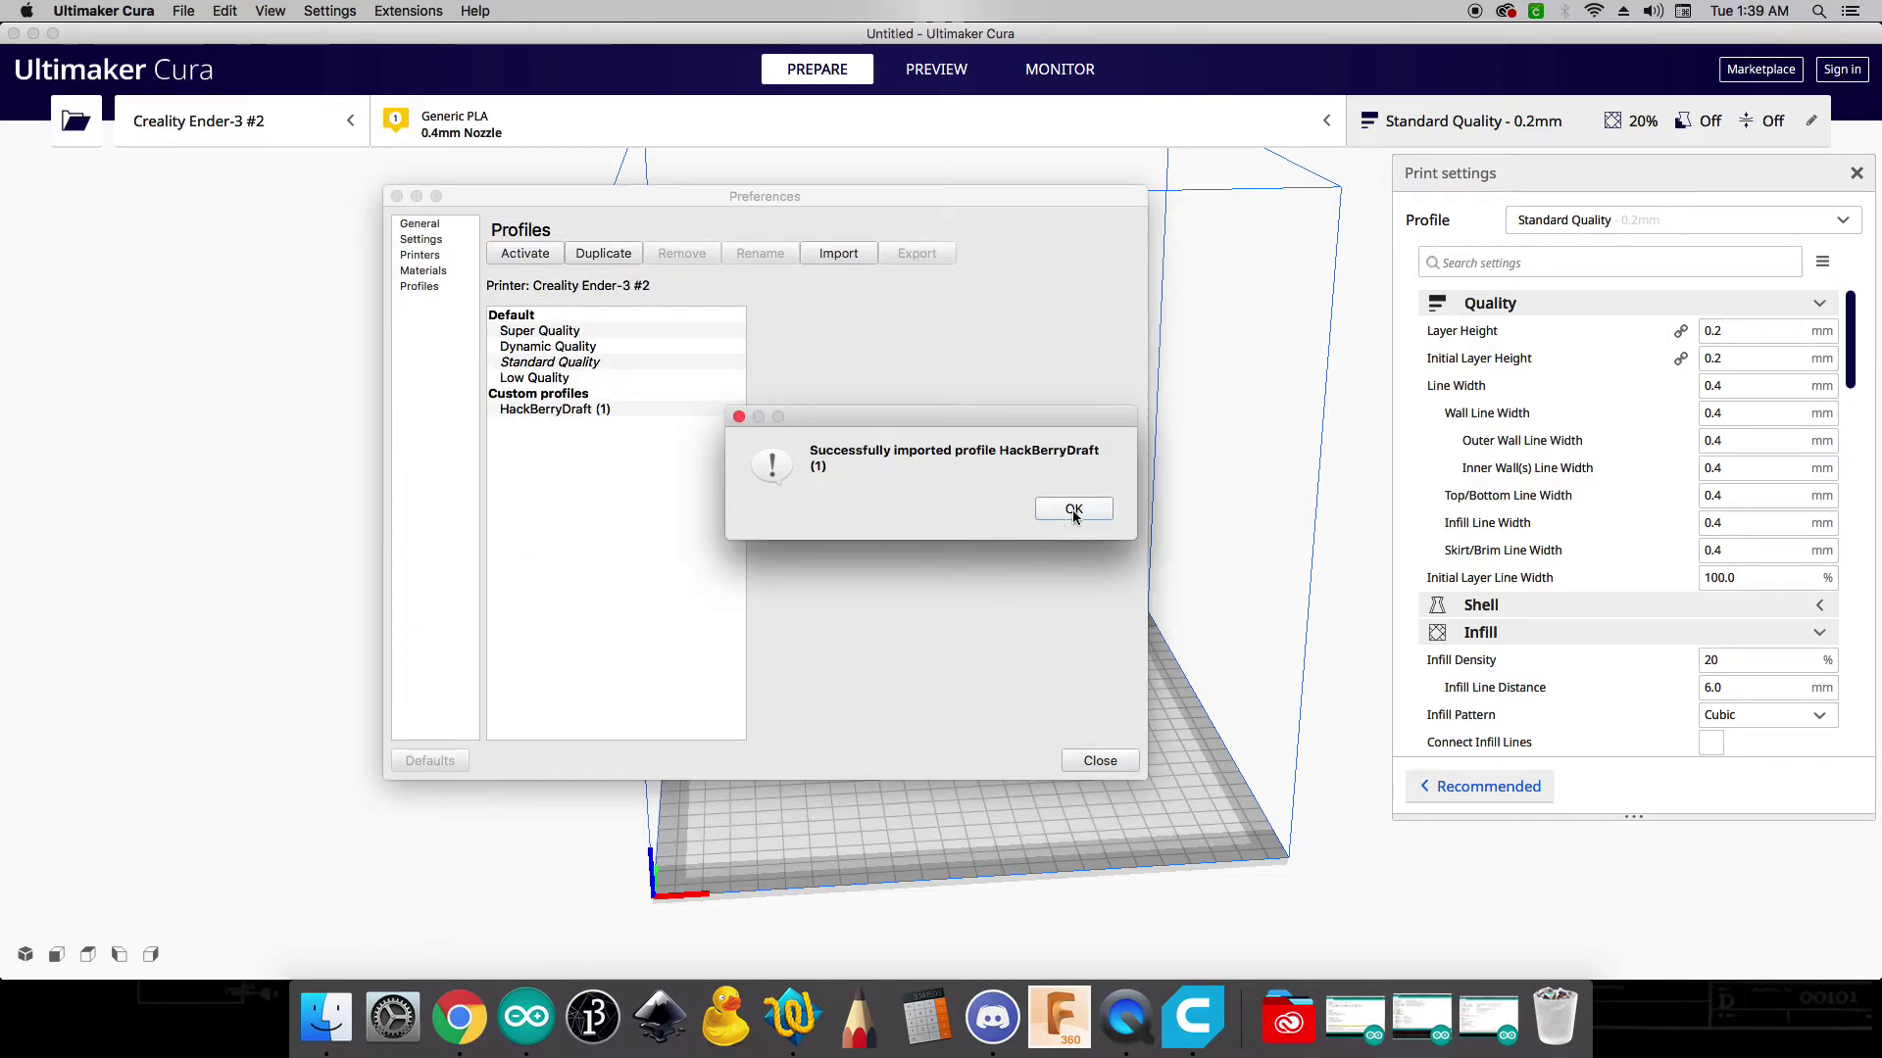
left_click(1077, 510)
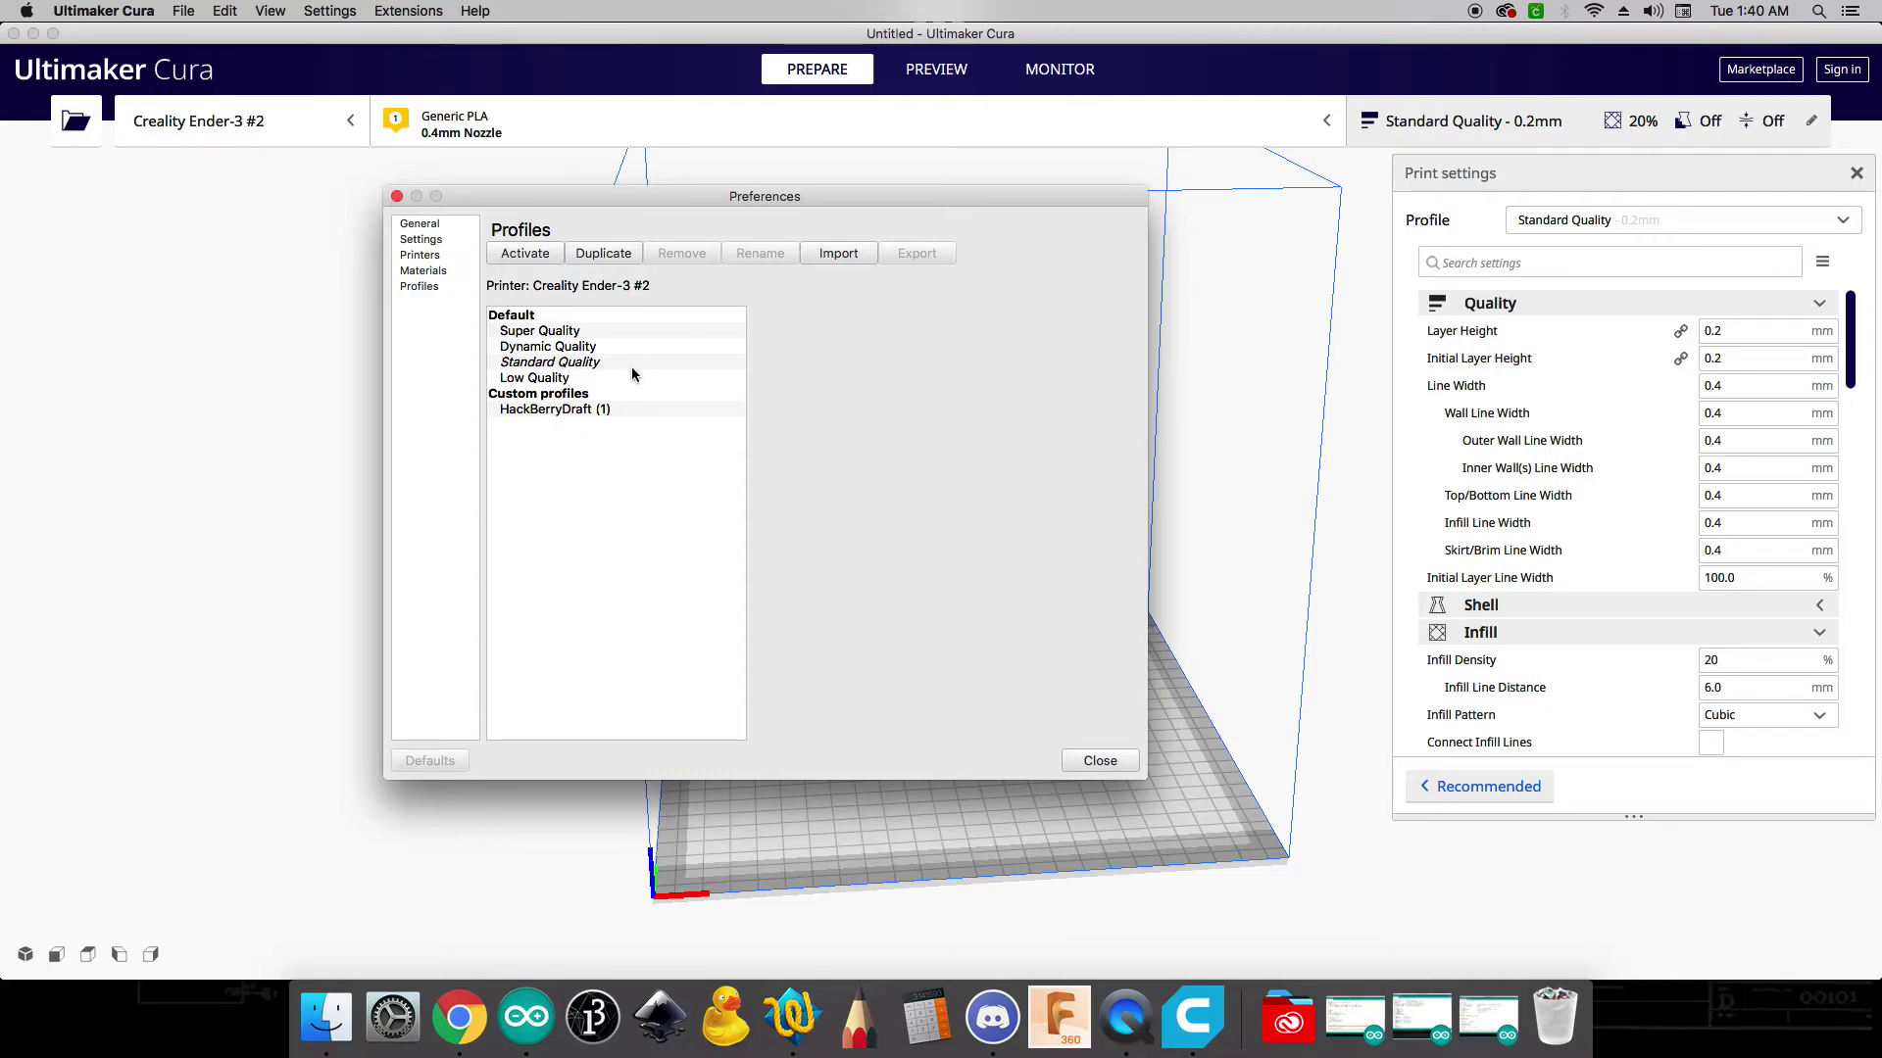
- Import HackBerryFine (1).curaprofile as a second custom profile and close Preferences
left_click(838, 254)
left_click(633, 285)
double_click(633, 285)
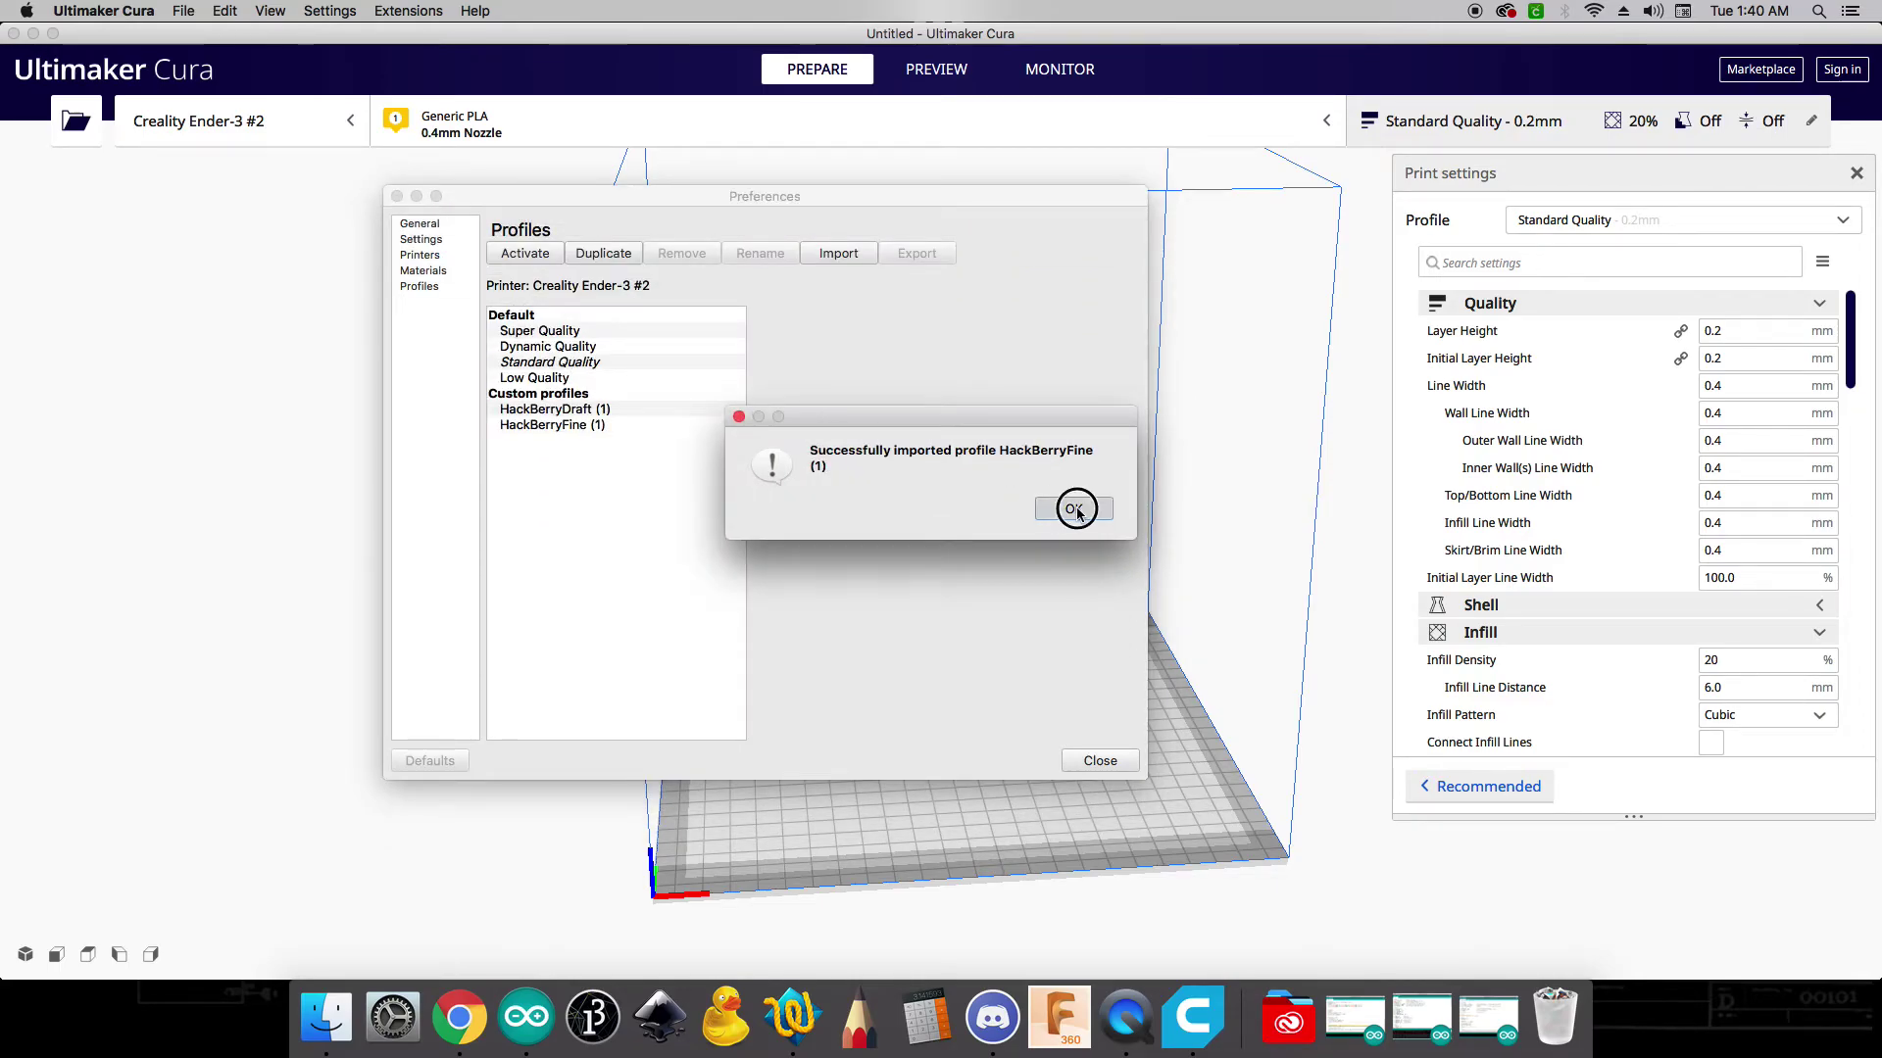
left_click(1073, 509)
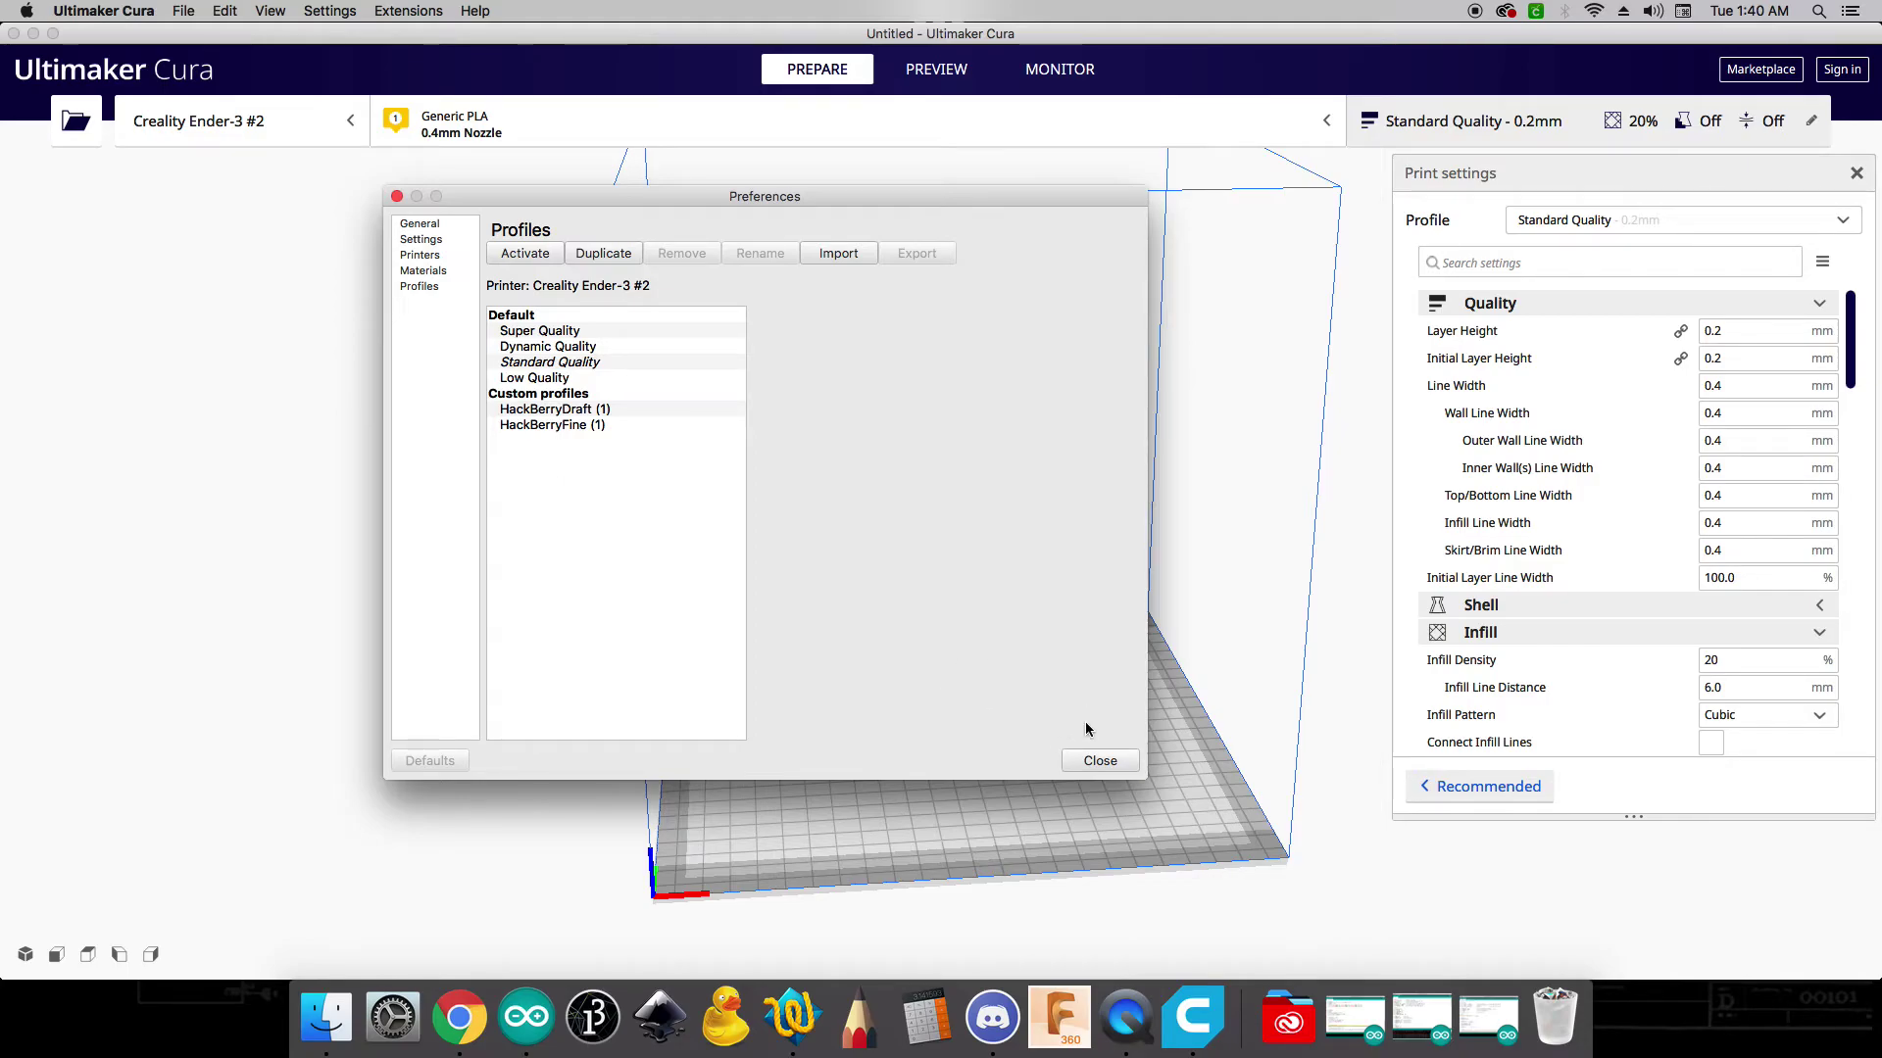
left_click(1095, 761)
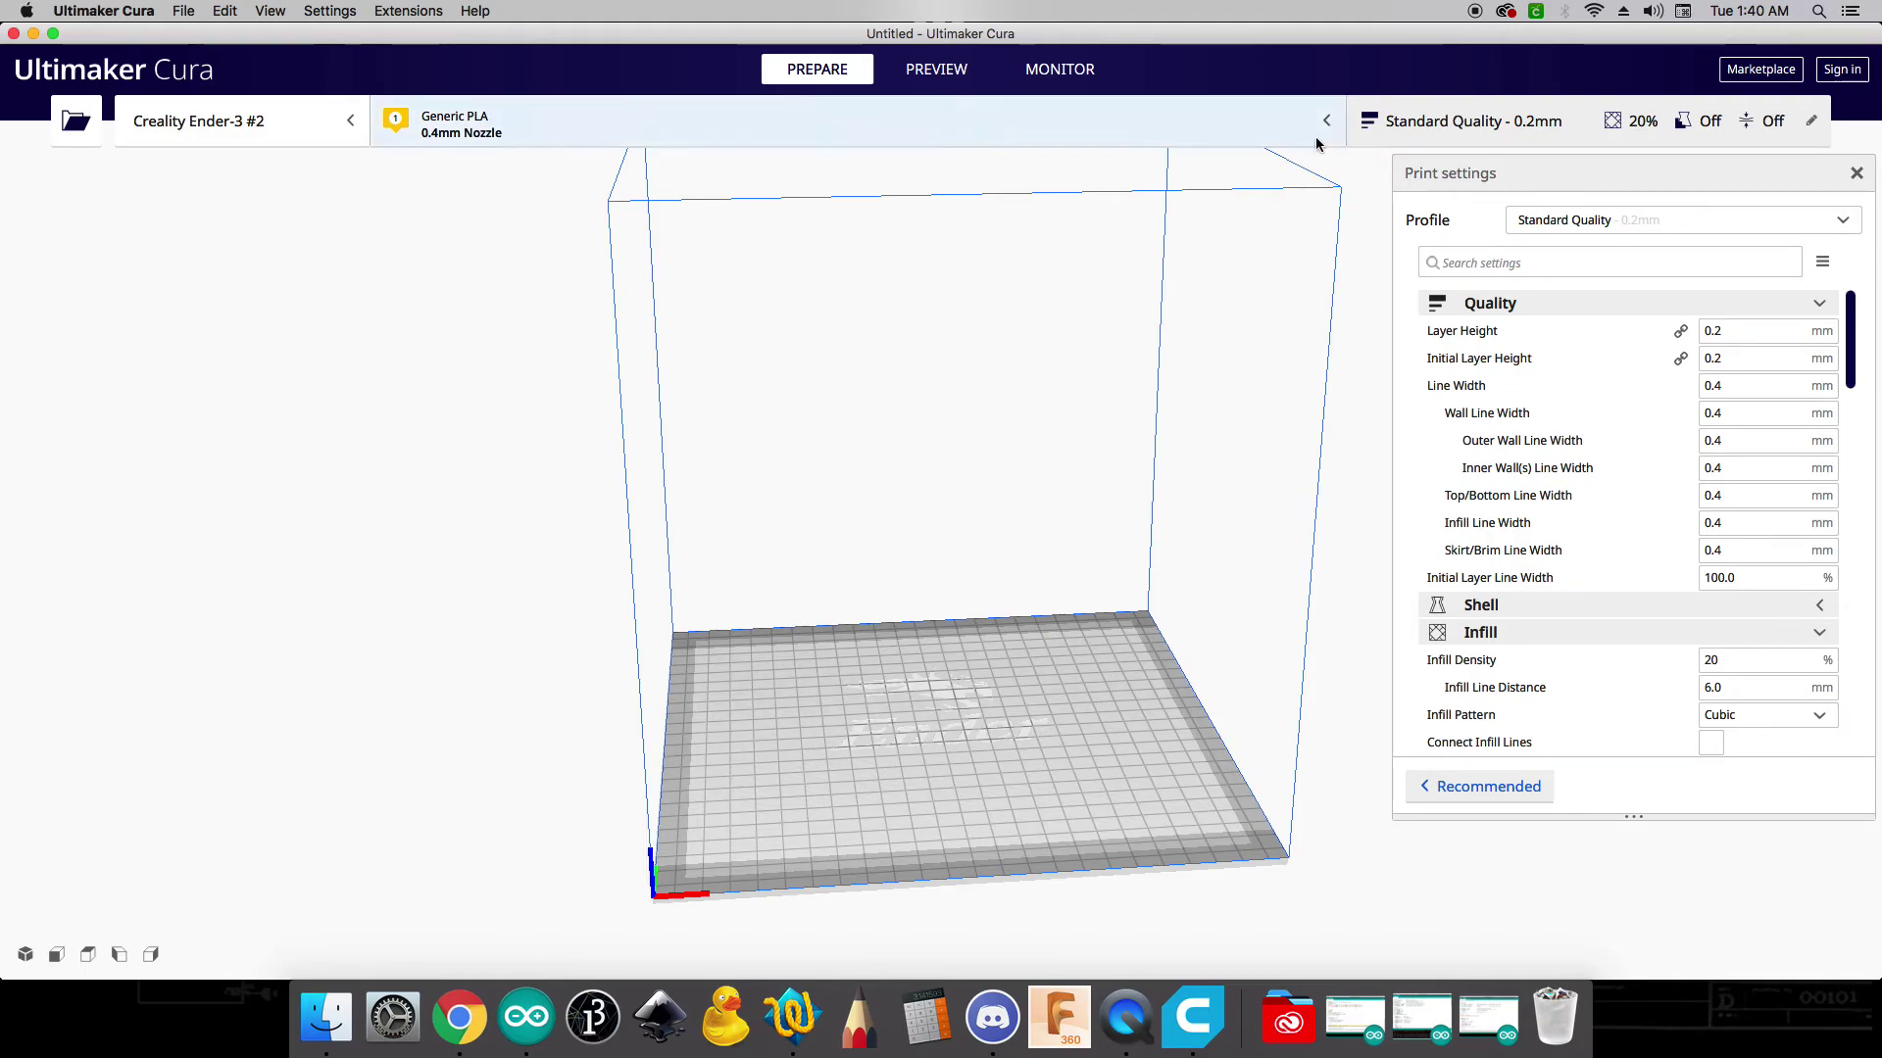
- Switch the print profile to HackBerryDraft (1) for 0.32 mm layers
left_click(1841, 221)
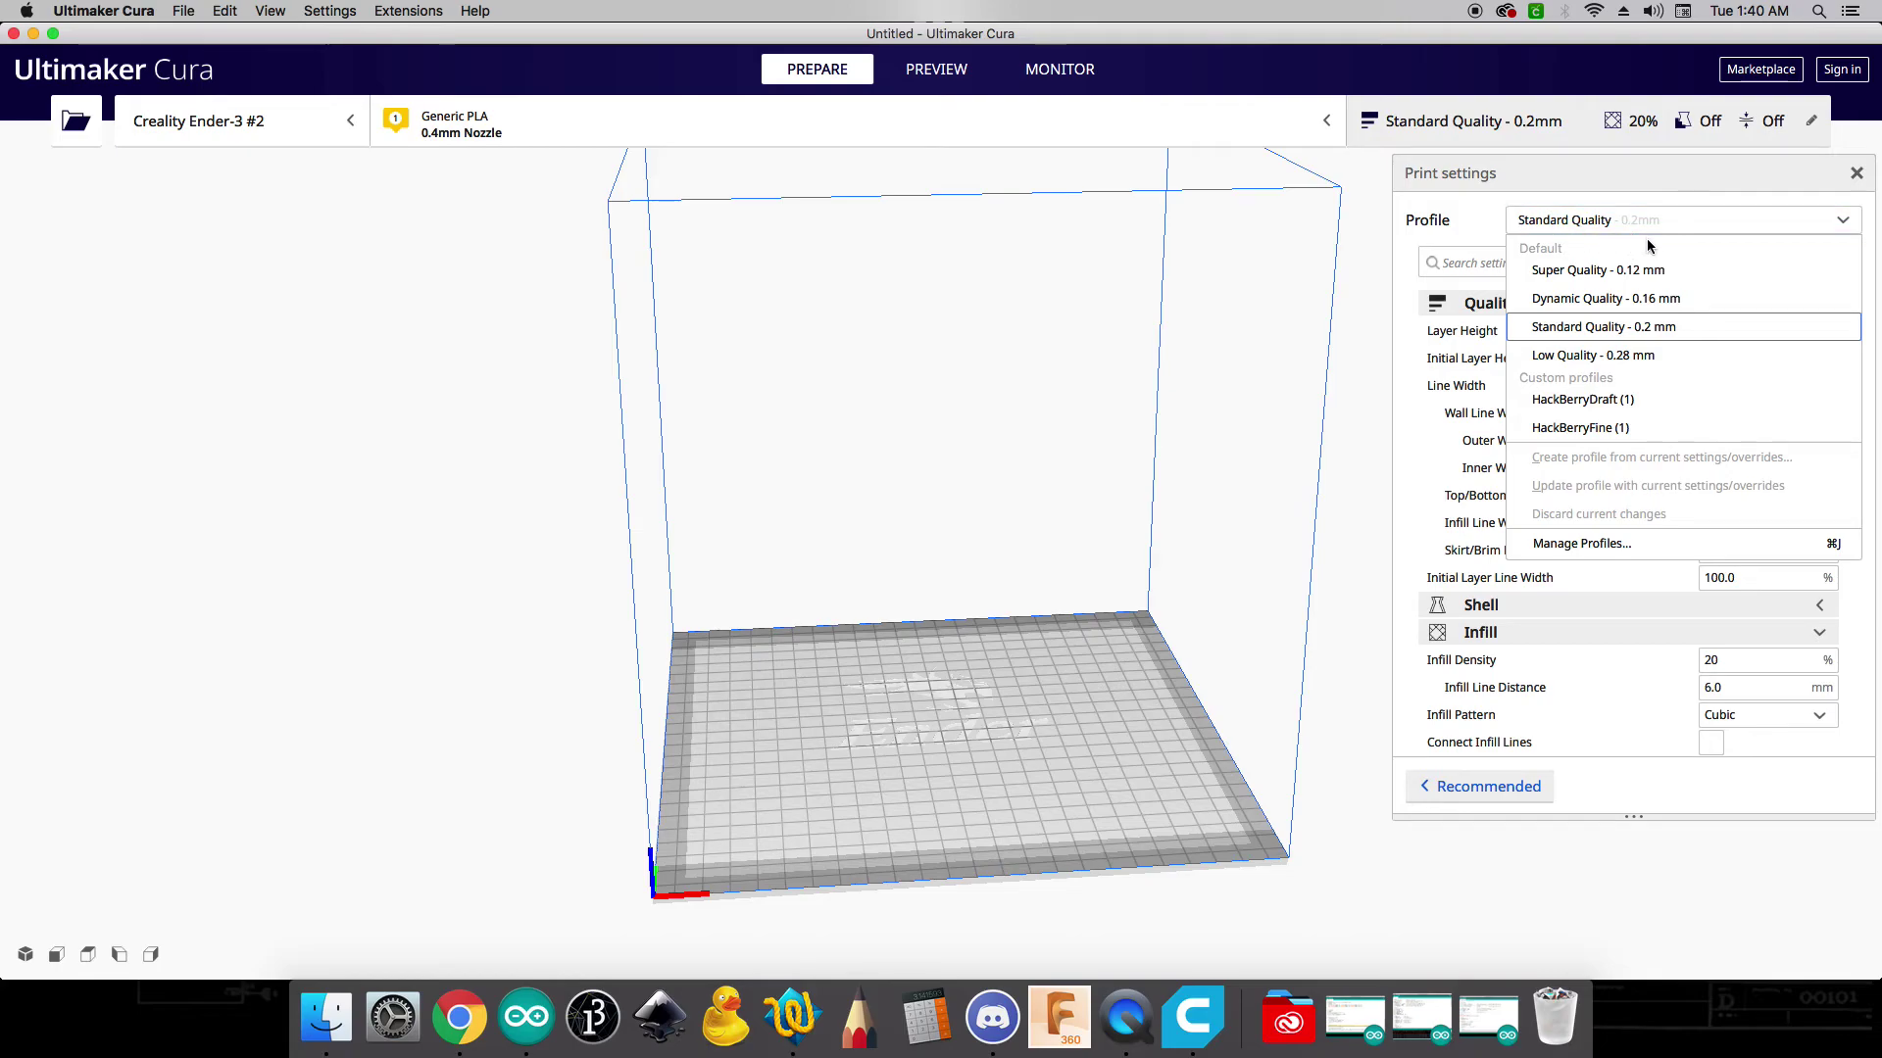
left_click(1568, 400)
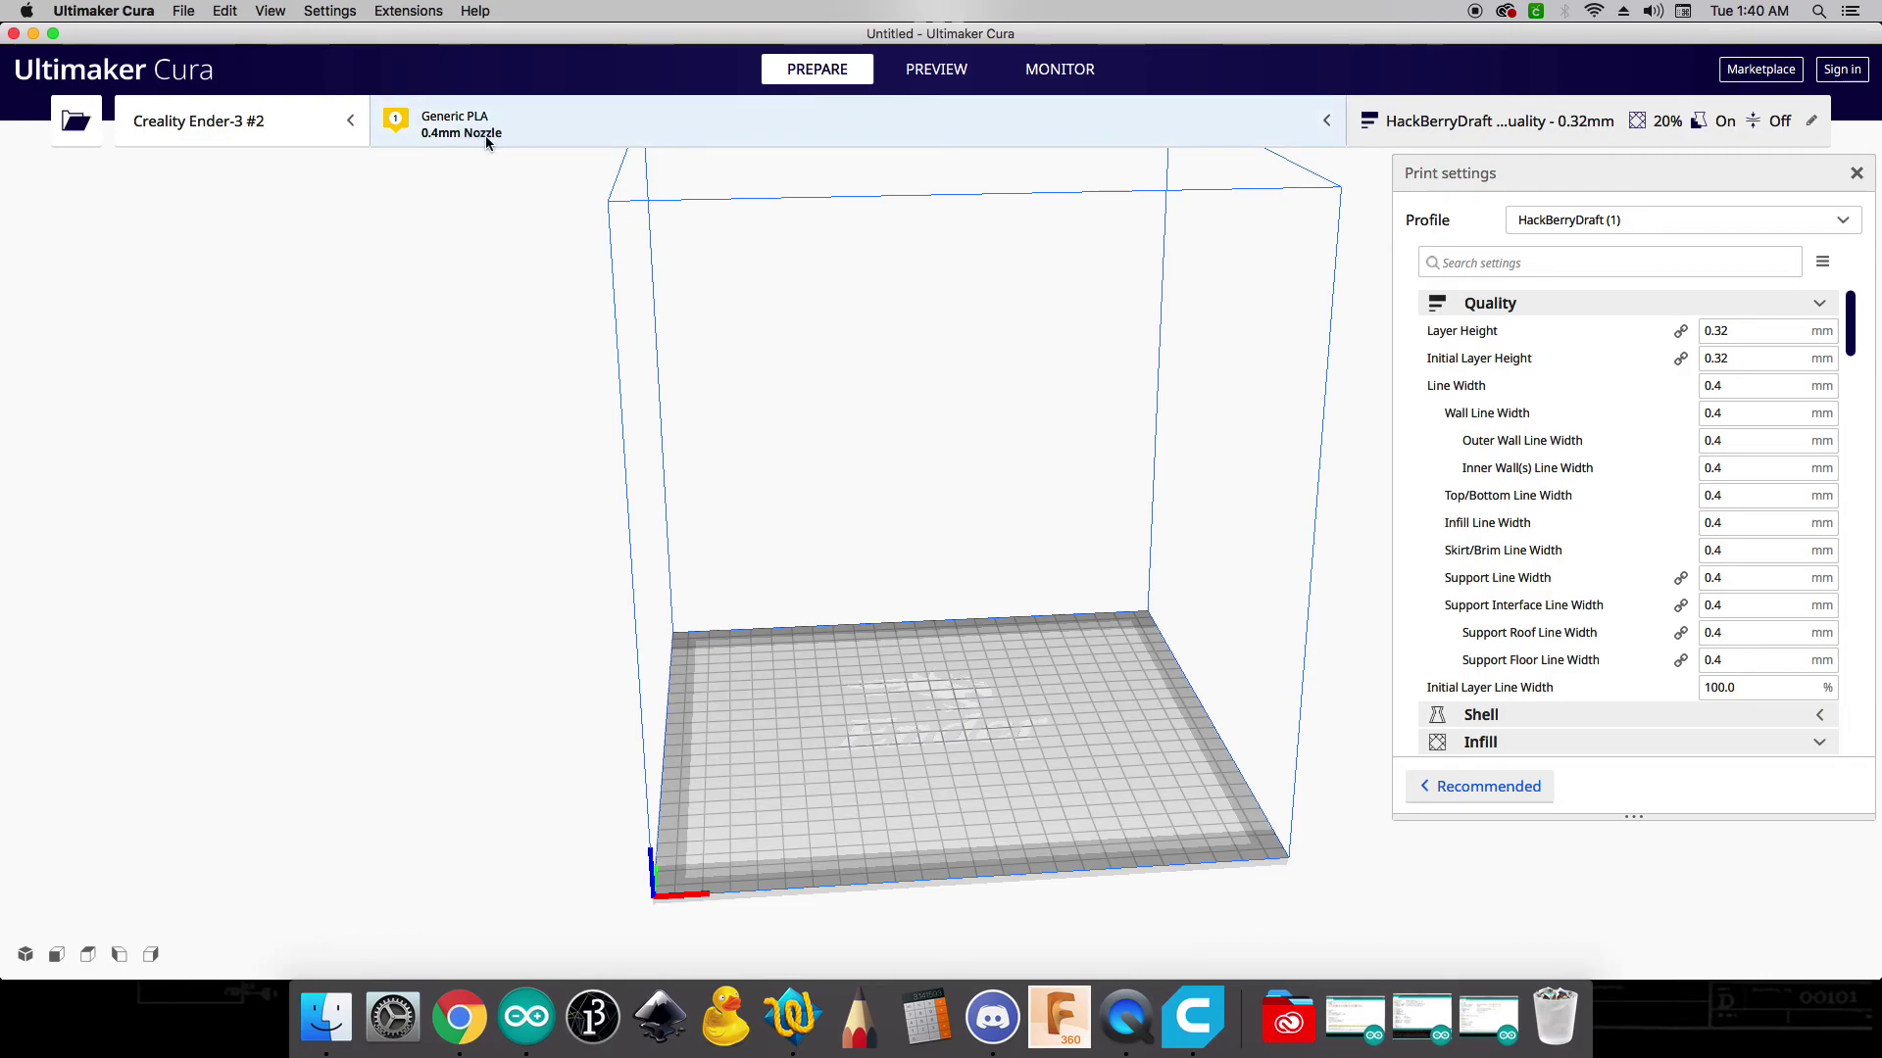
- Set the Ender-3's nozzle size to 0.6mm with Generic PLA as the material
left_click(1327, 126)
left_click(1256, 263)
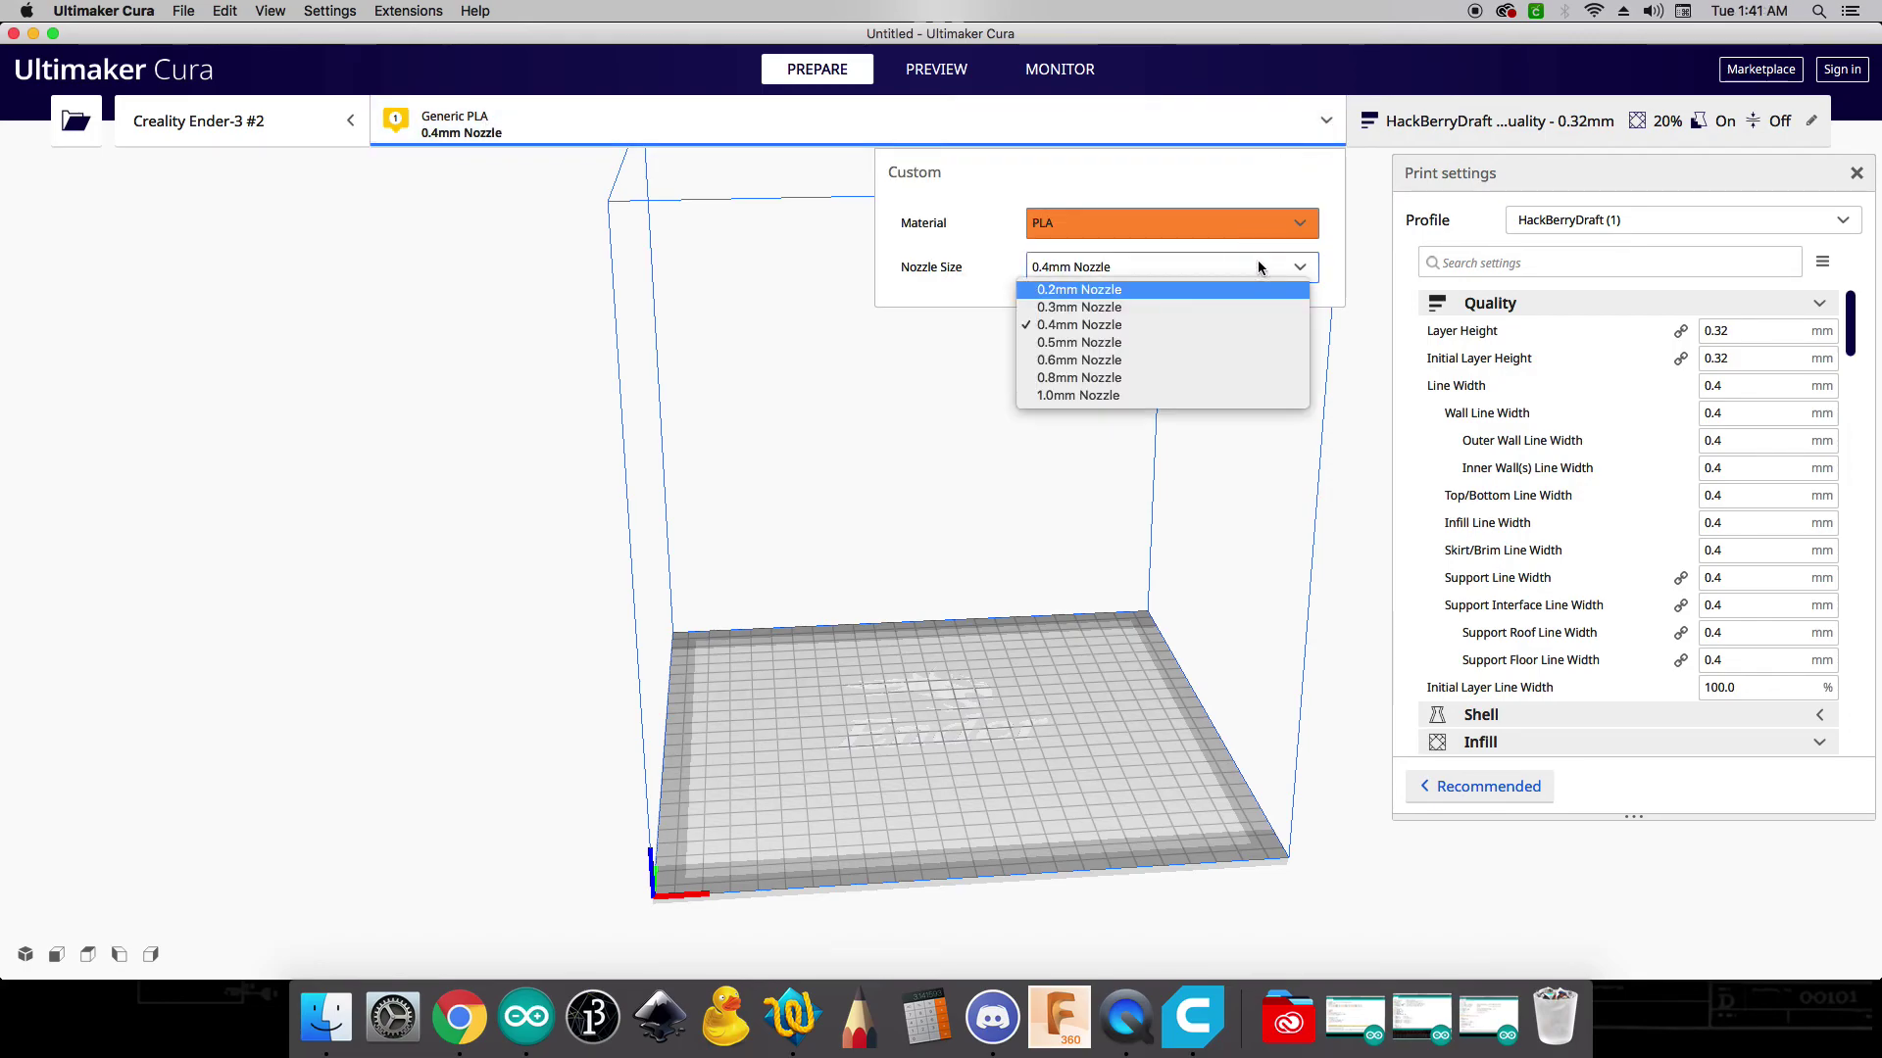
left_click(1120, 363)
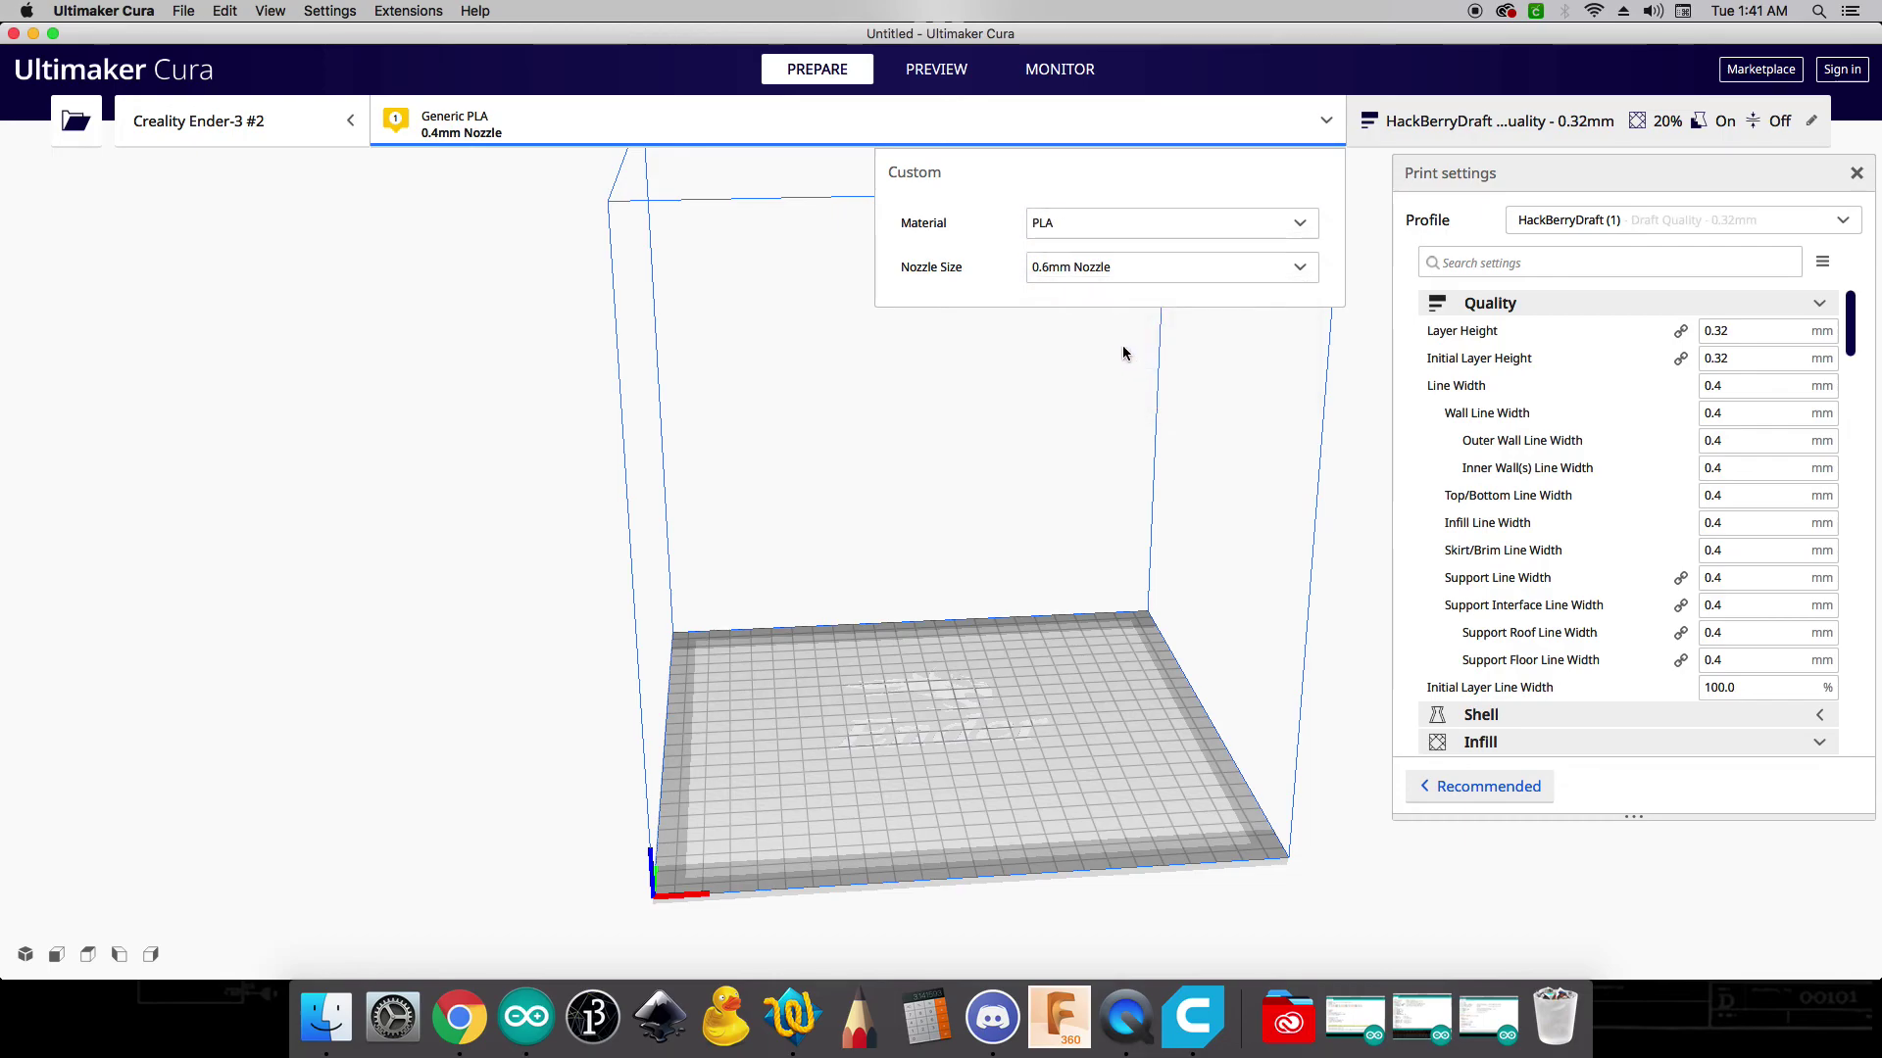
left_click(1327, 110)
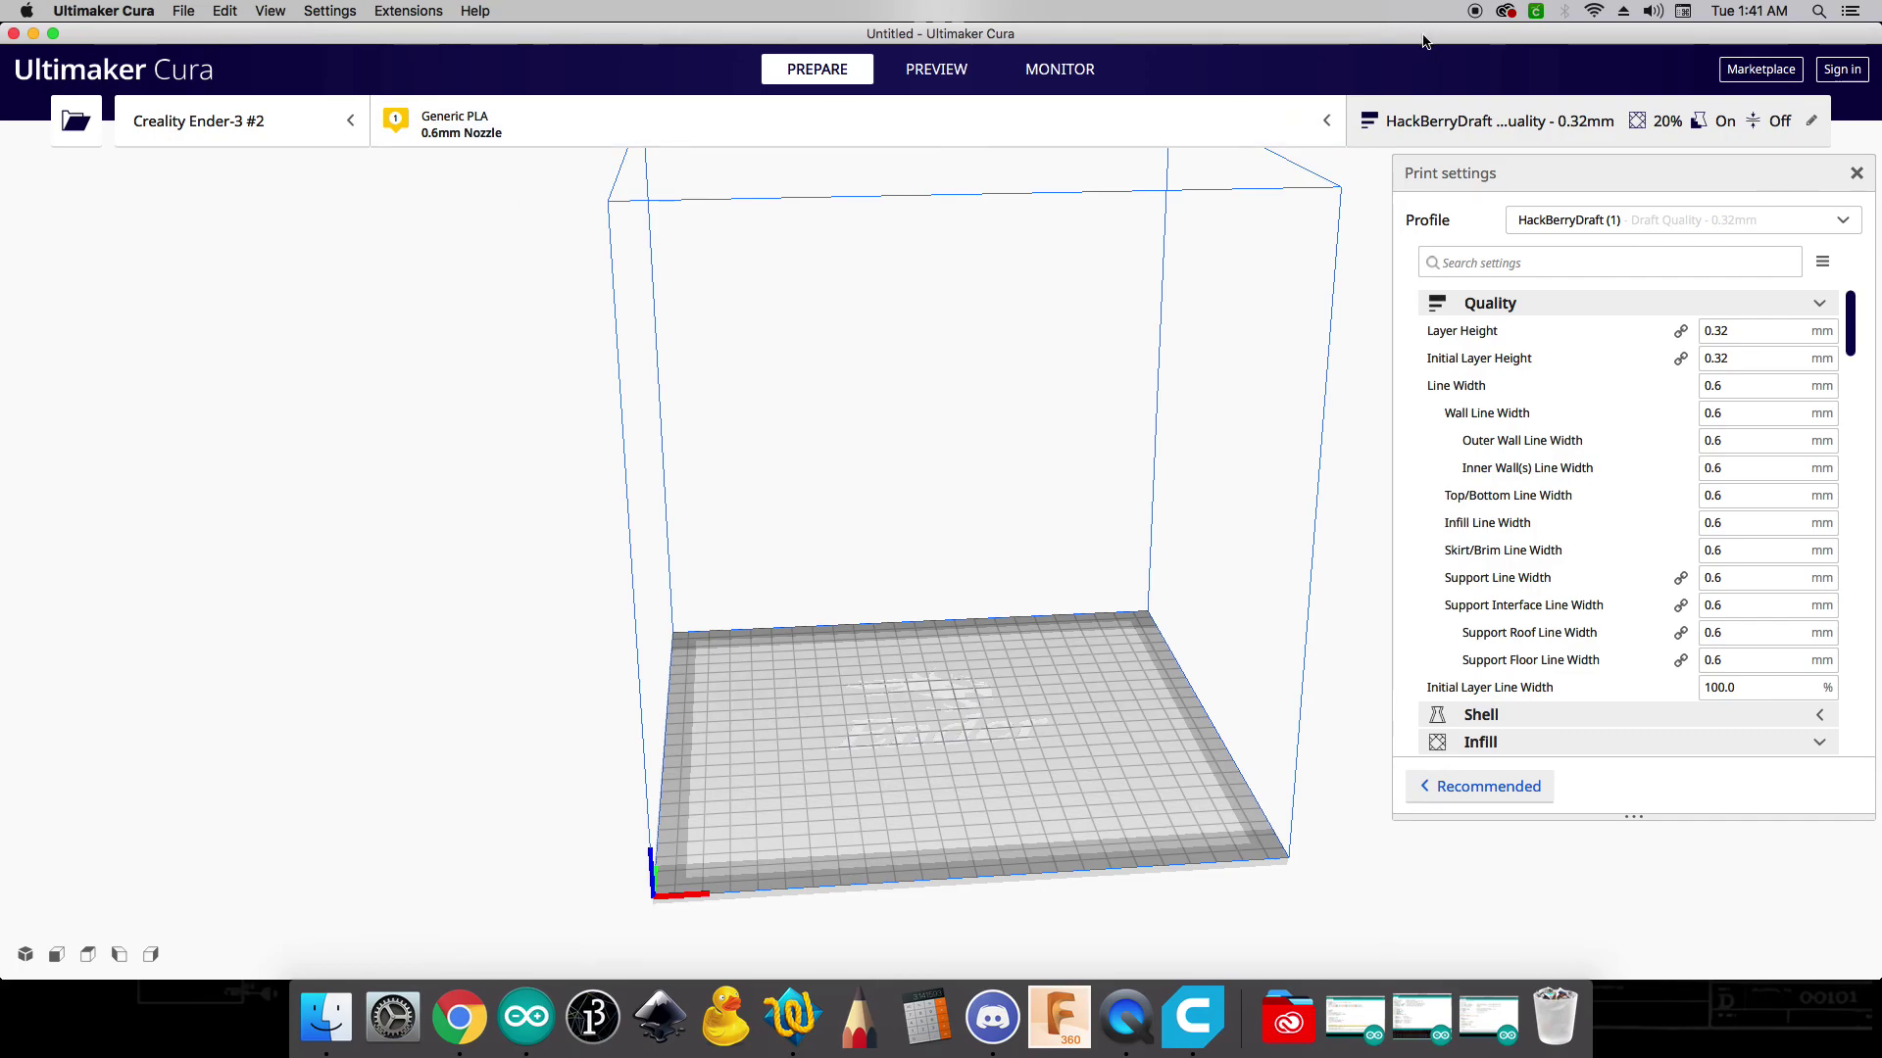
- Return to Chrome and open the Student Resources page on the Hackberry Lab site
left_click(448, 990)
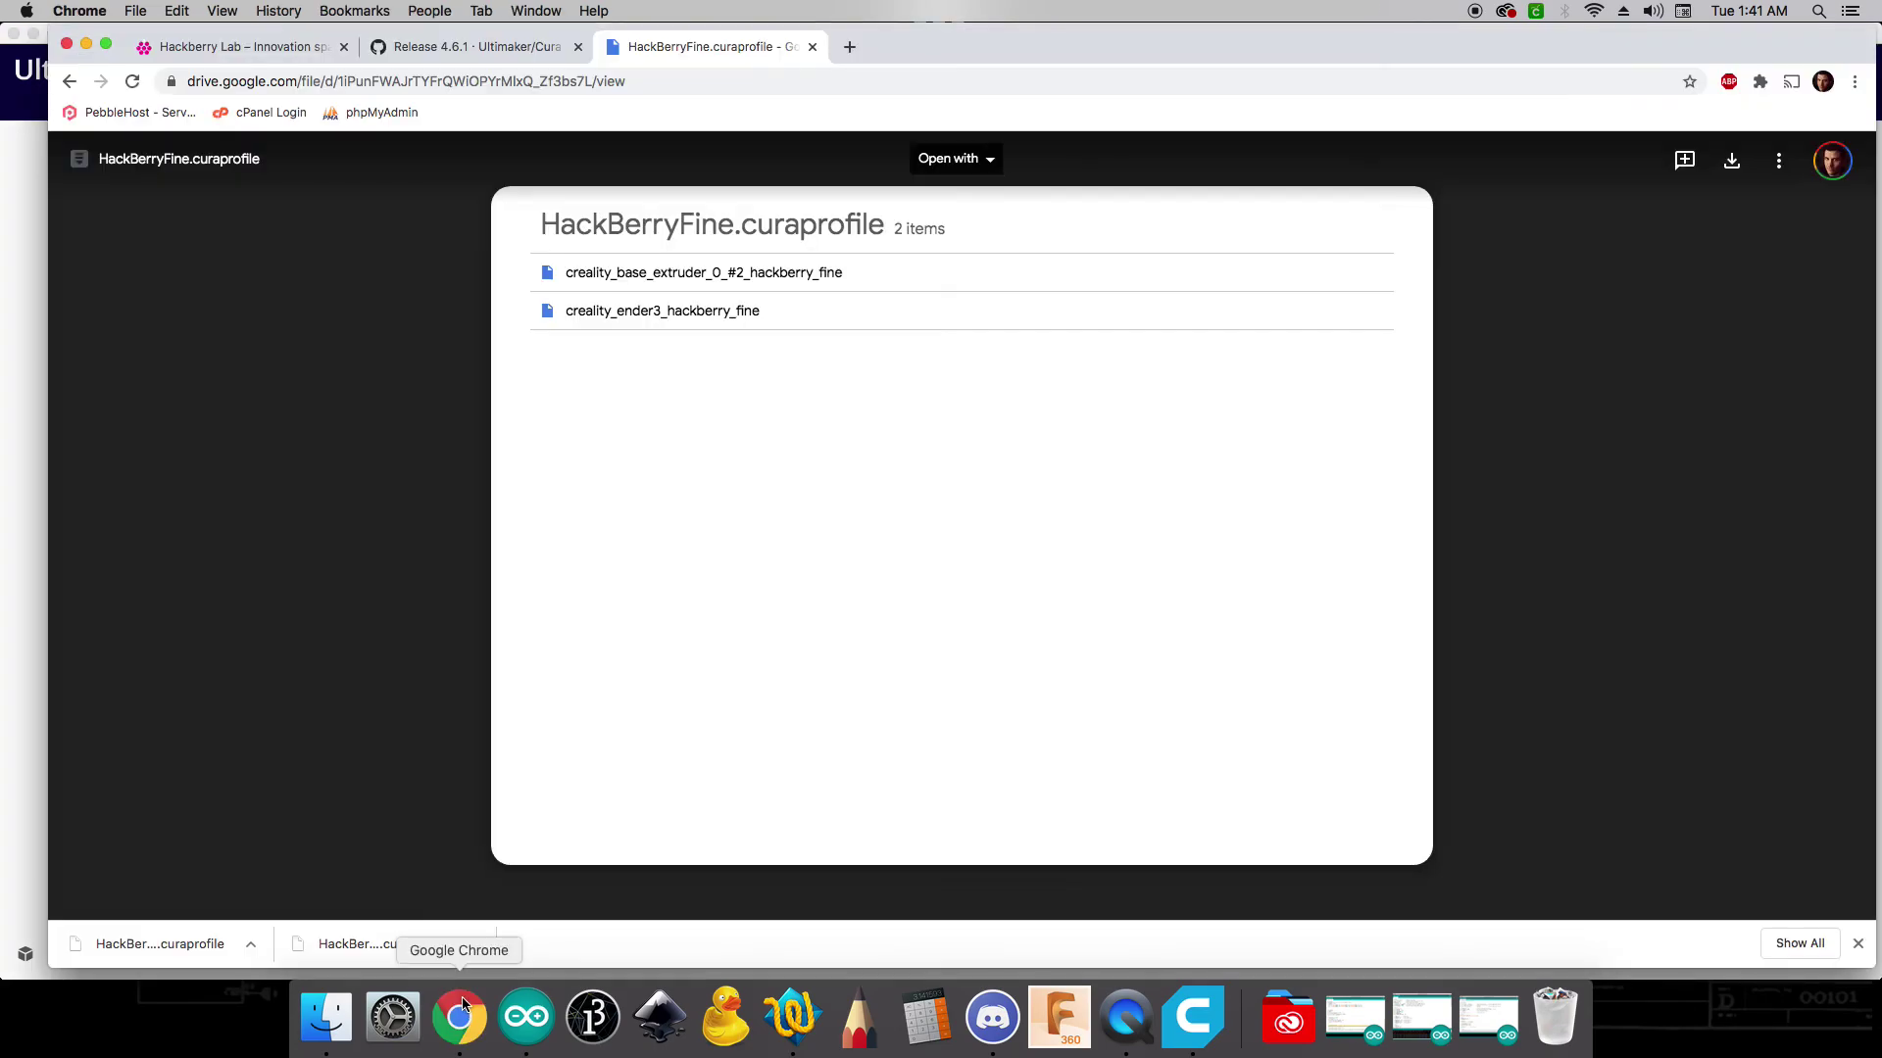
left_click(206, 47)
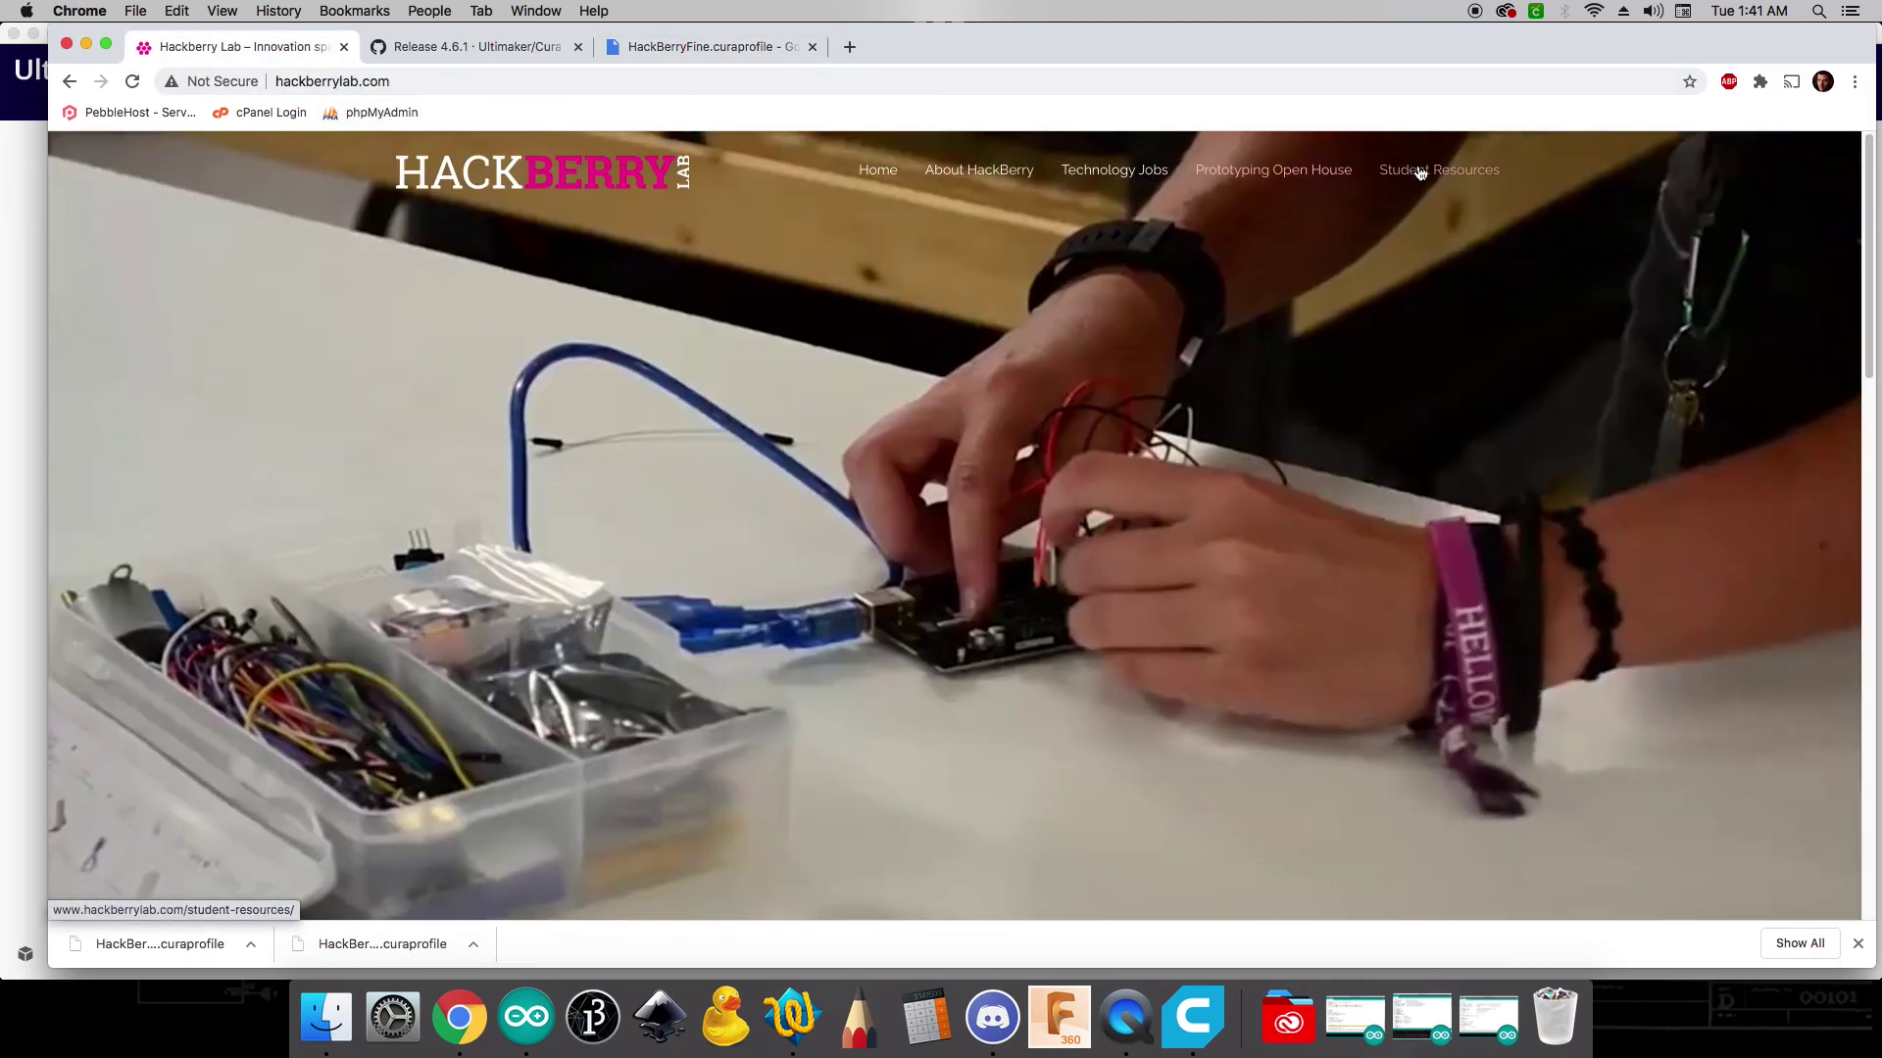
left_click(1422, 176)
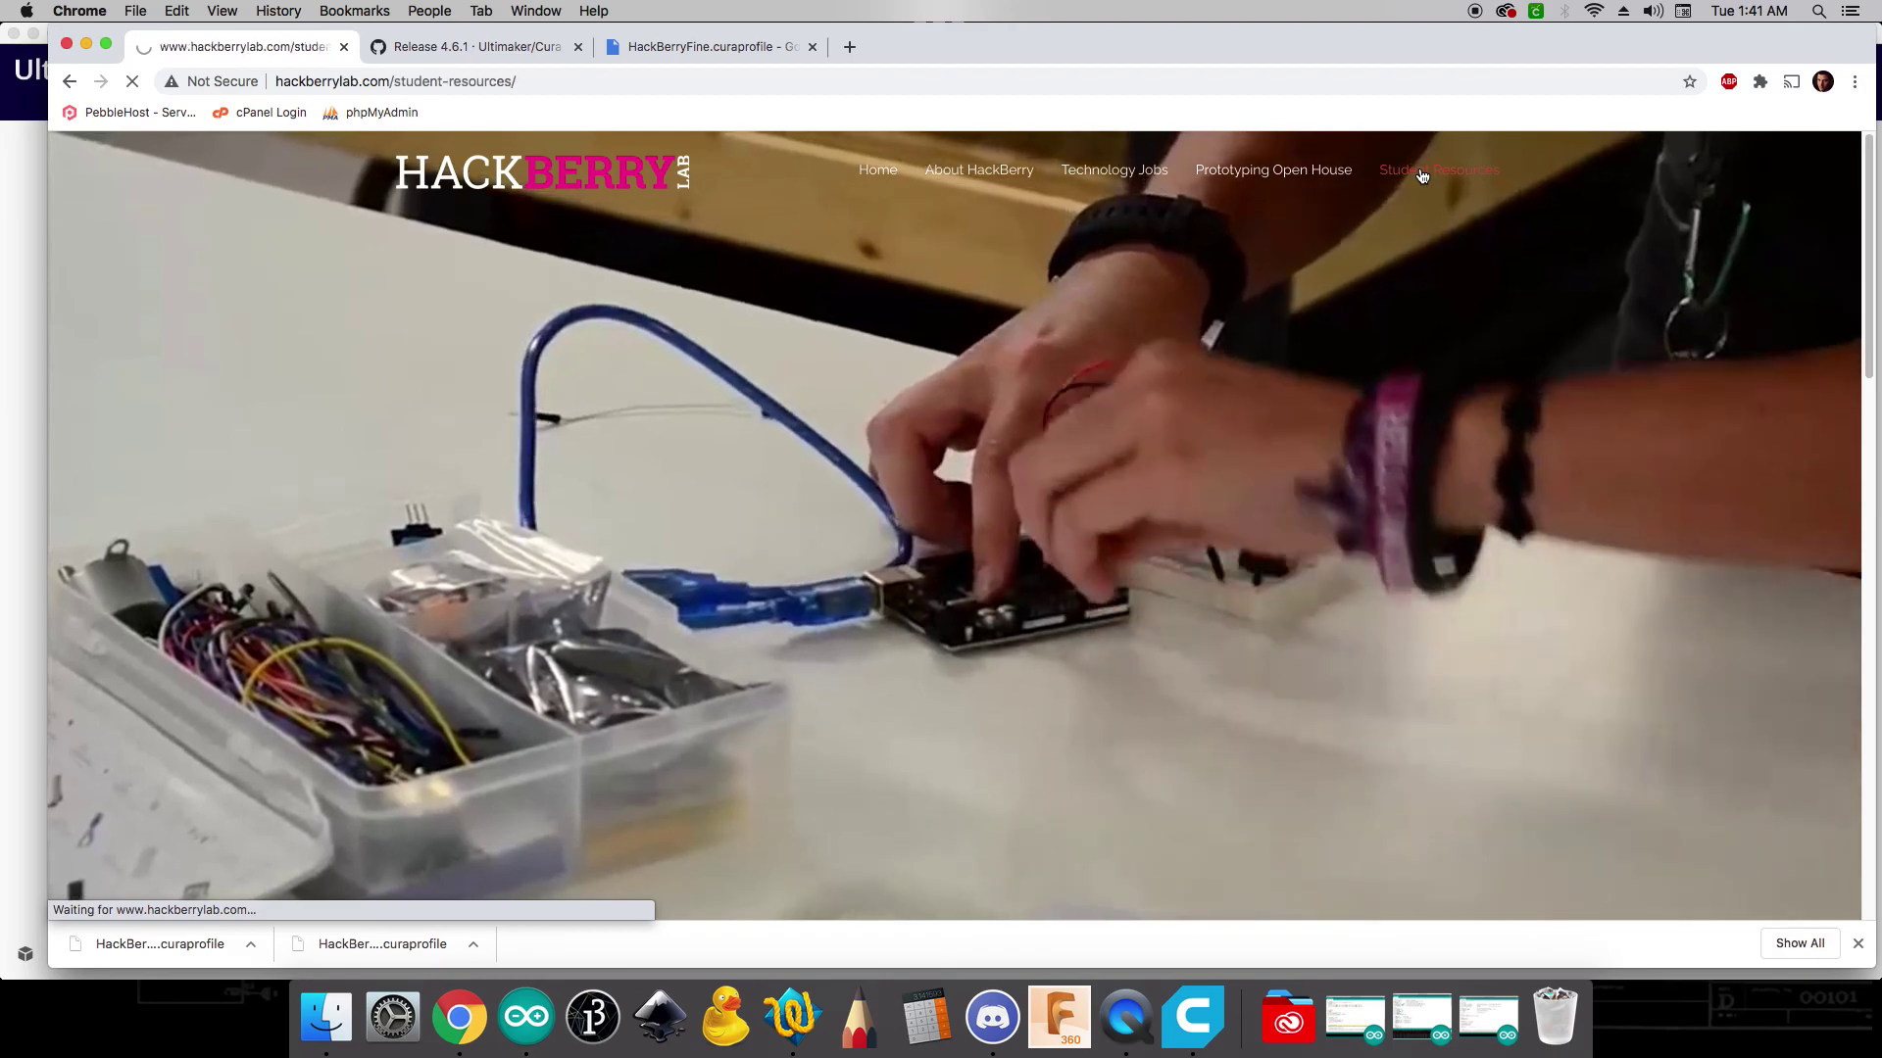
- Scroll to the 3D Printing section and highlight its Cura setup steps to read them
scroll(479, 512, "down", 10)
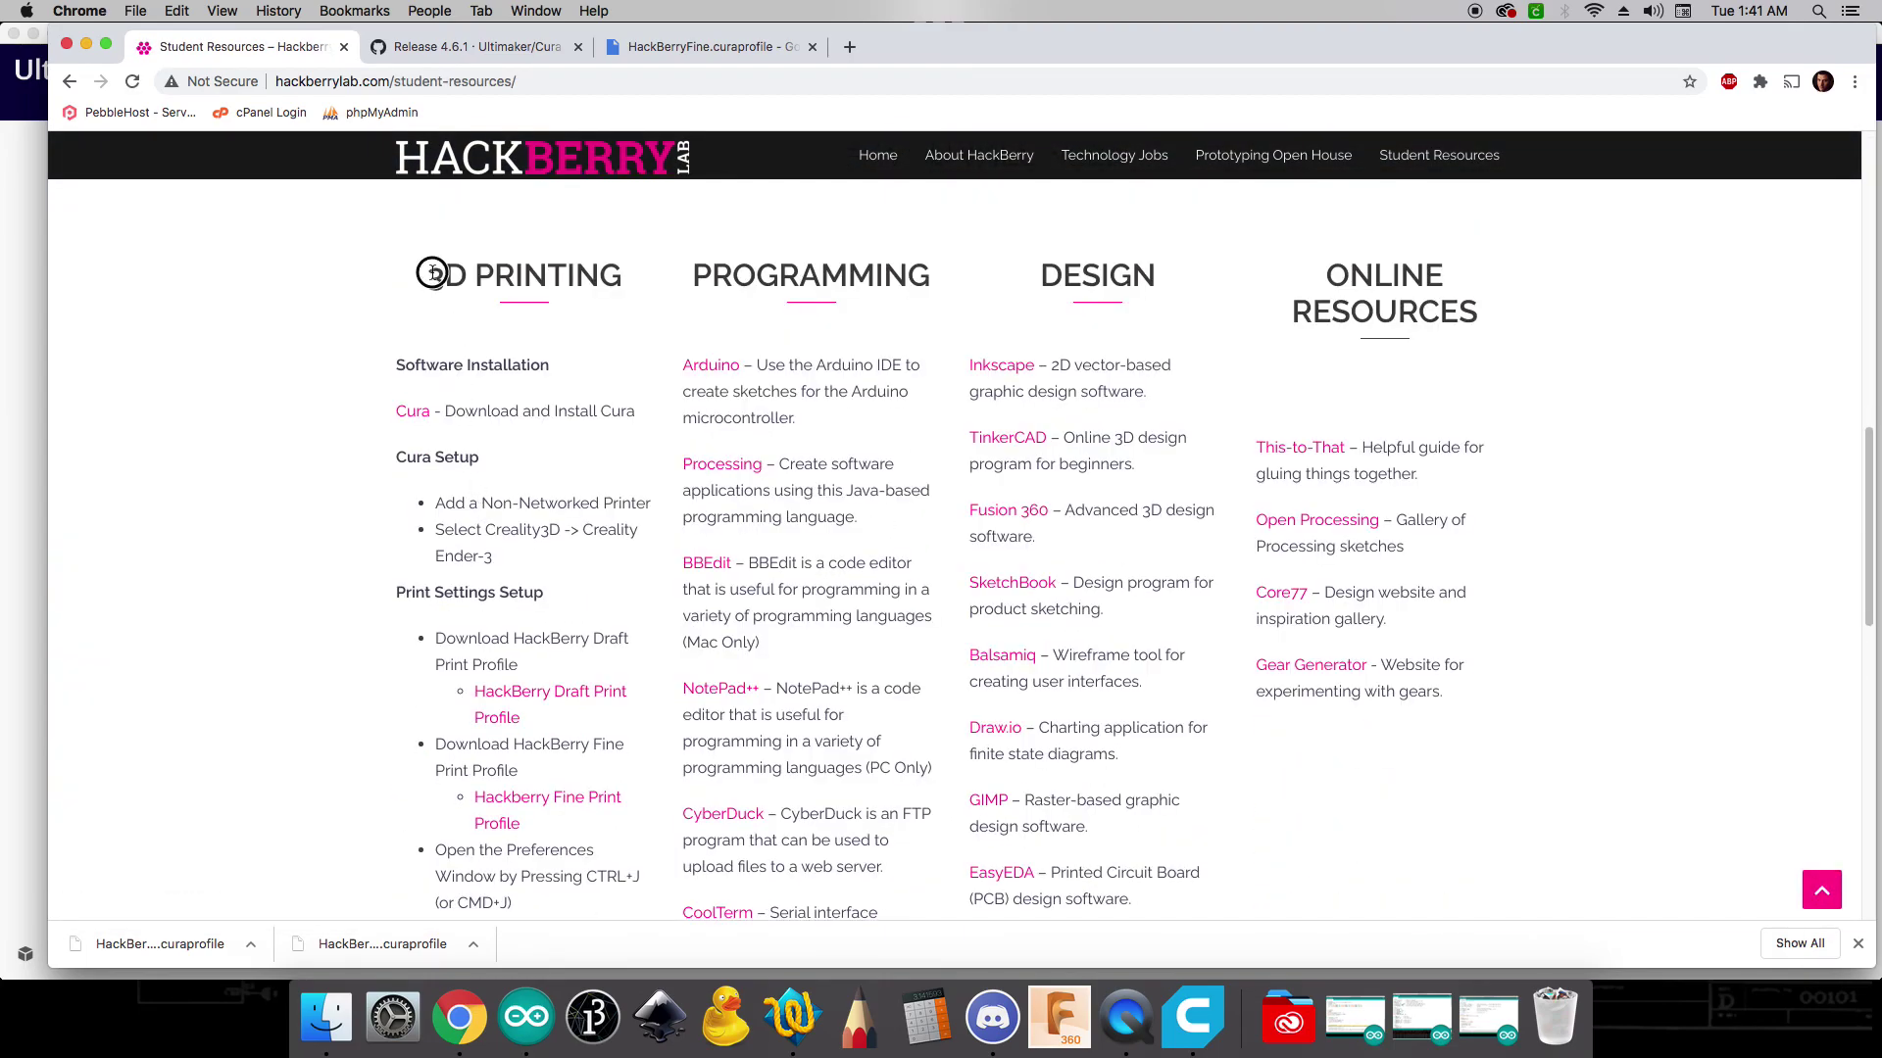
left_click_drag(428, 276, 546, 550)
left_click(588, 571)
scroll(588, 571, "down", 6)
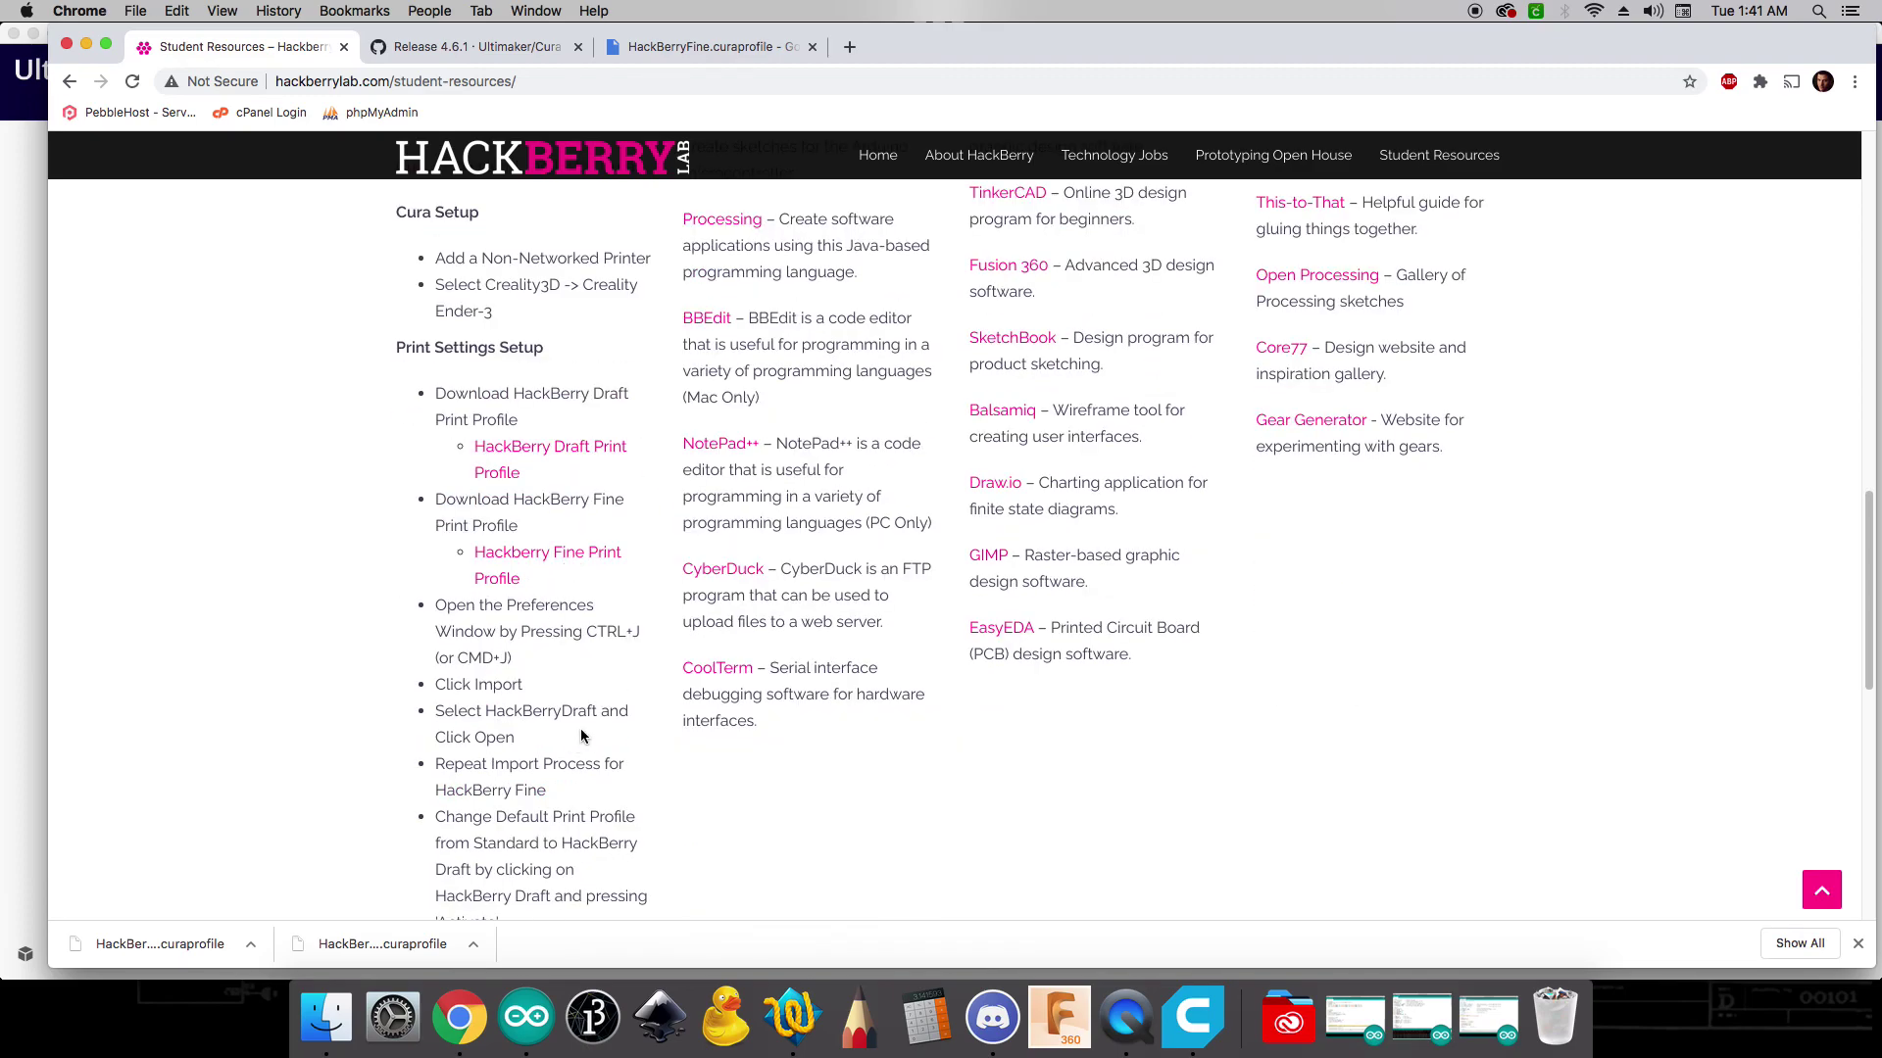
left_click_drag(652, 781, 469, 488)
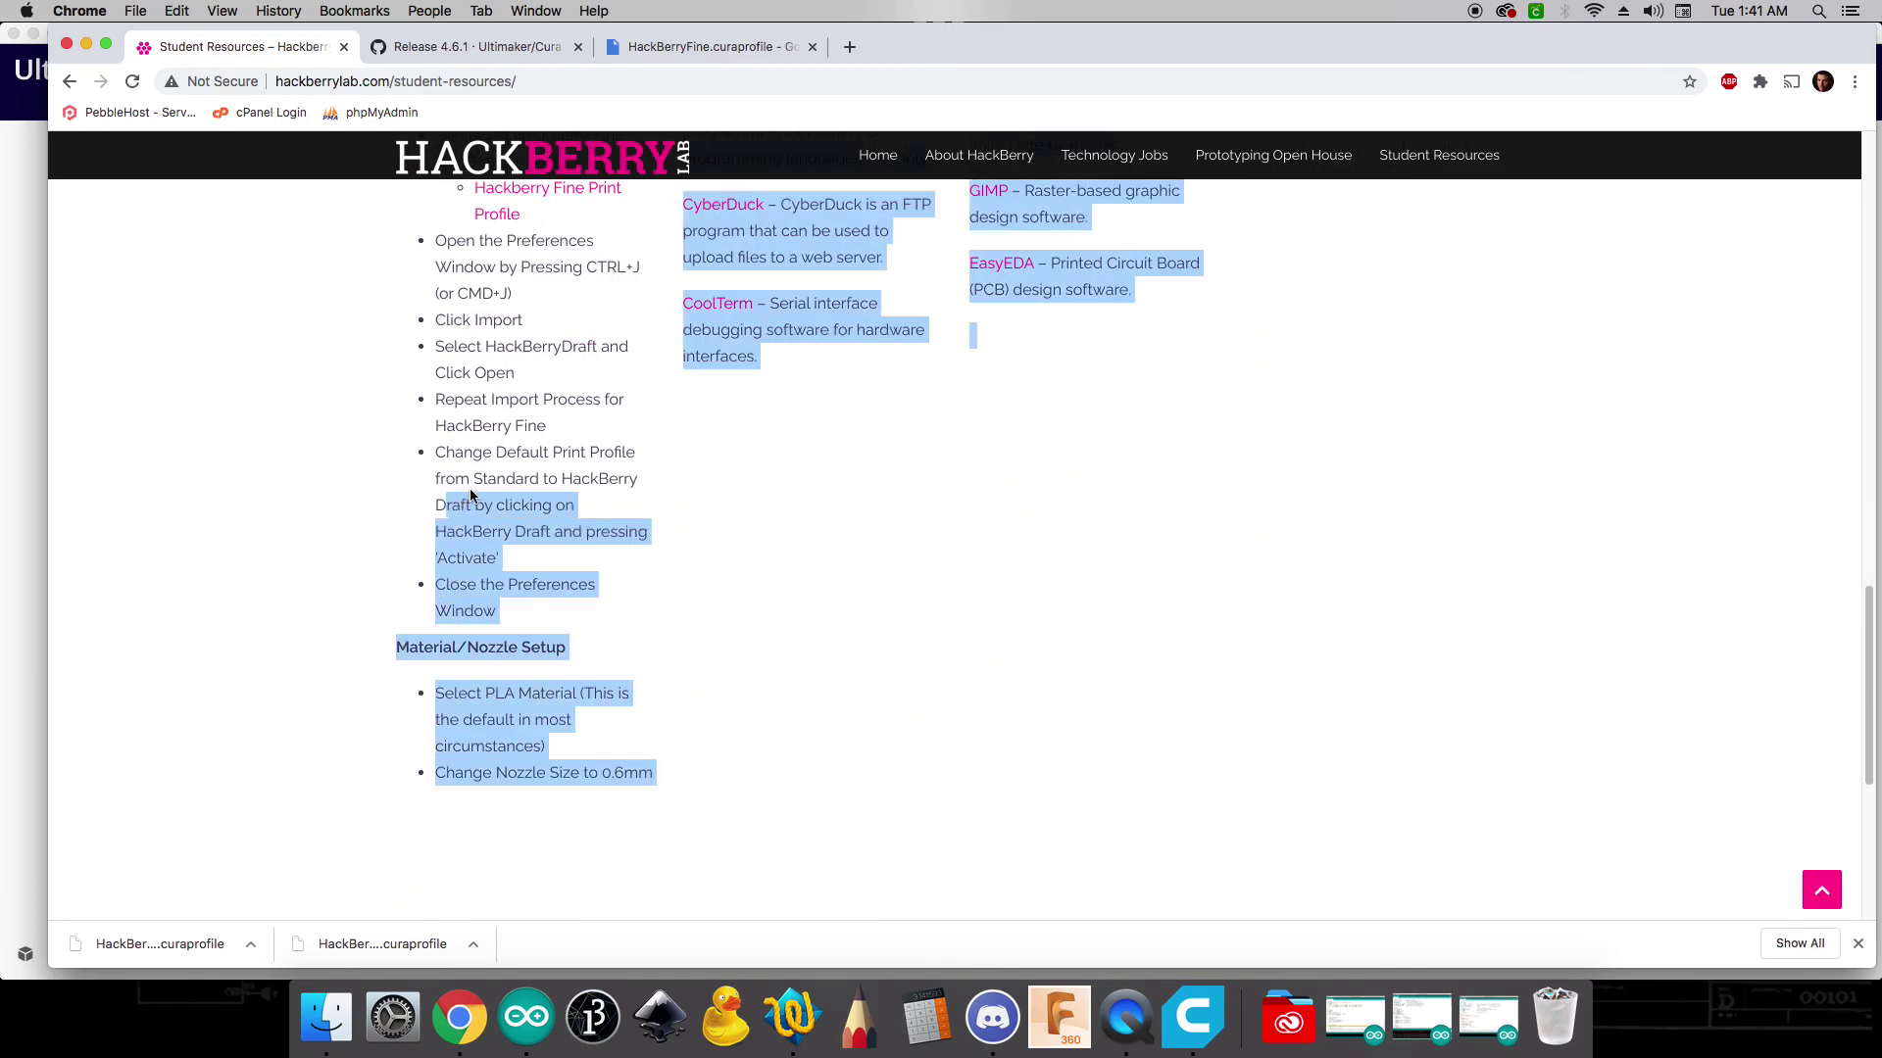
left_click(509, 513)
scroll(508, 514, "up", 8)
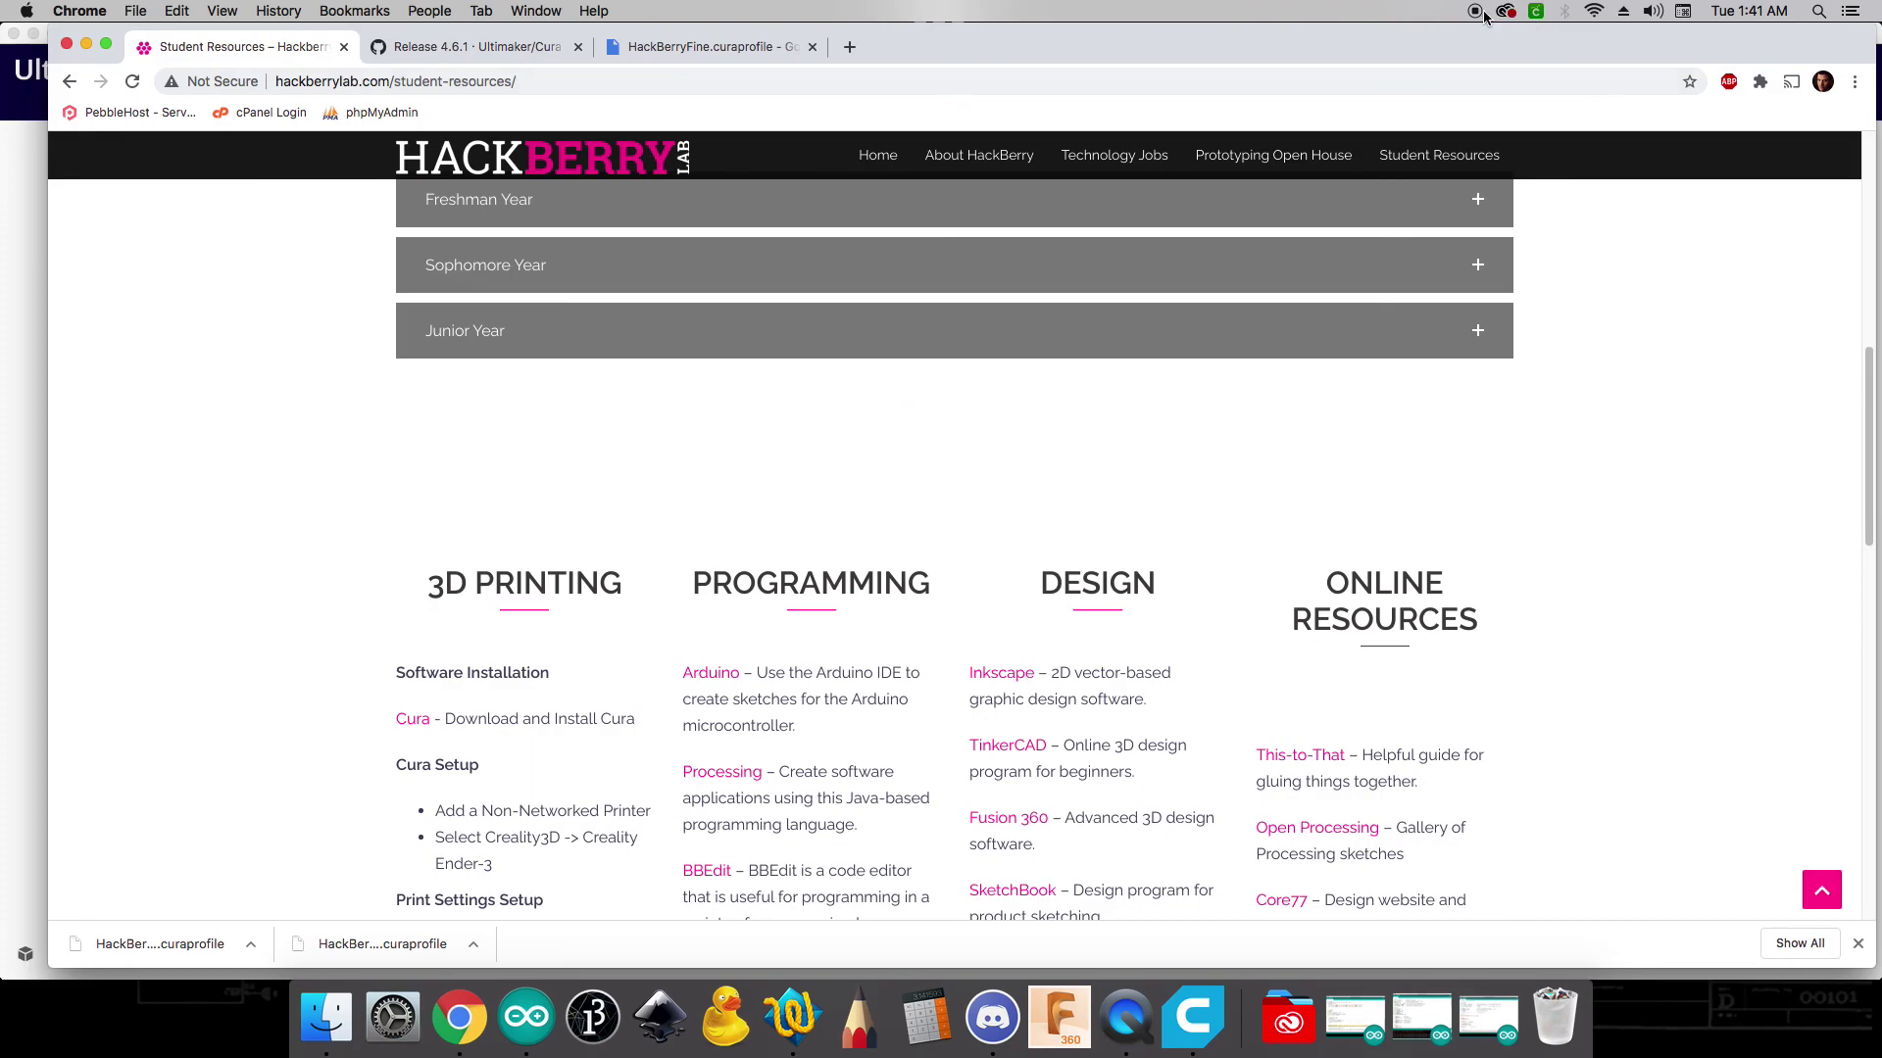